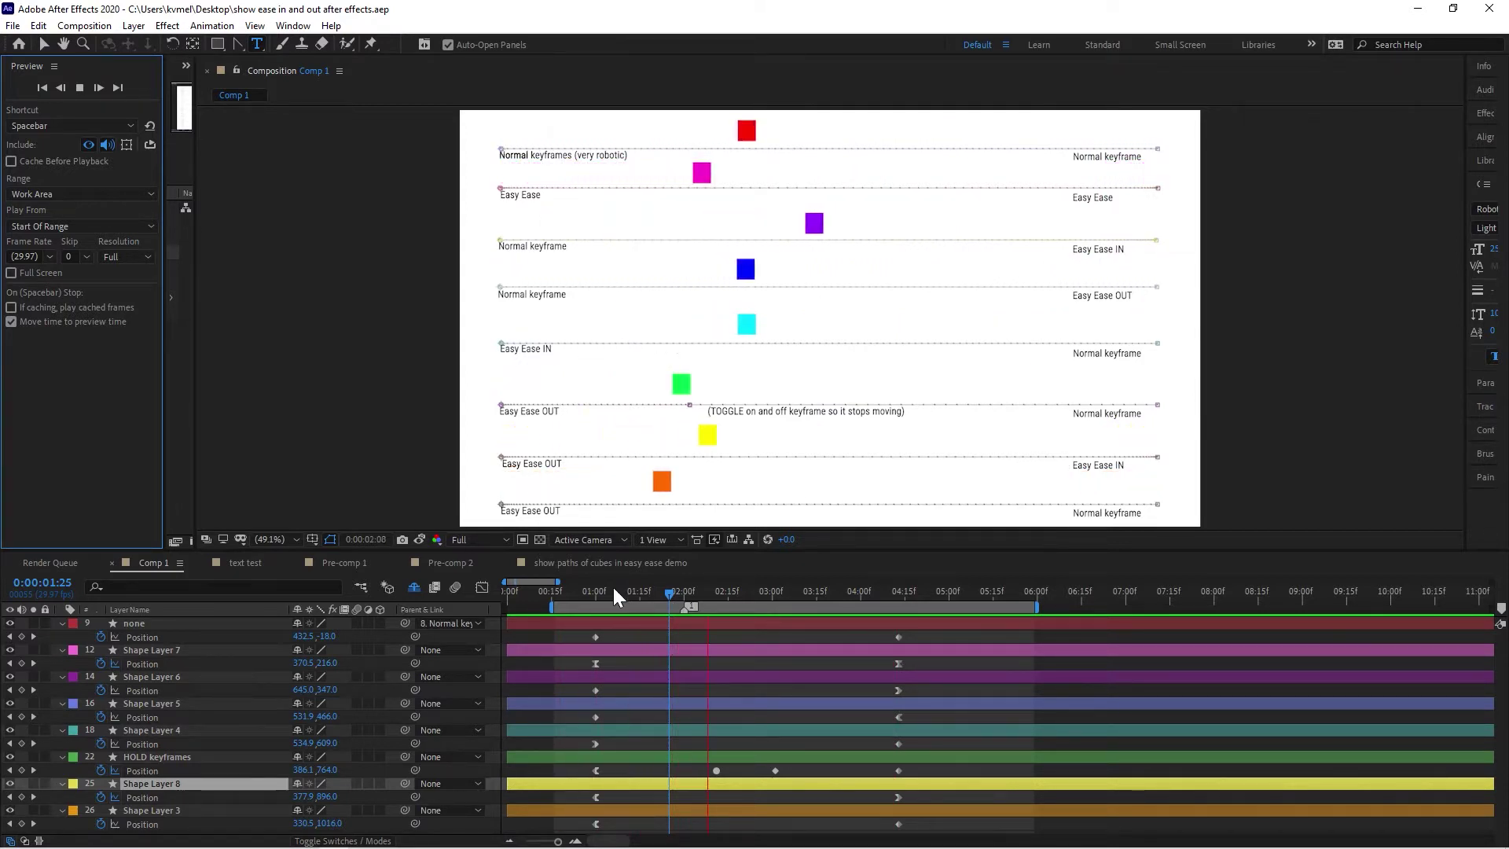
Try Easy Ease on the red layer's first Position keyframe and return it to a normal linear keyframe.
right_click(595, 638)
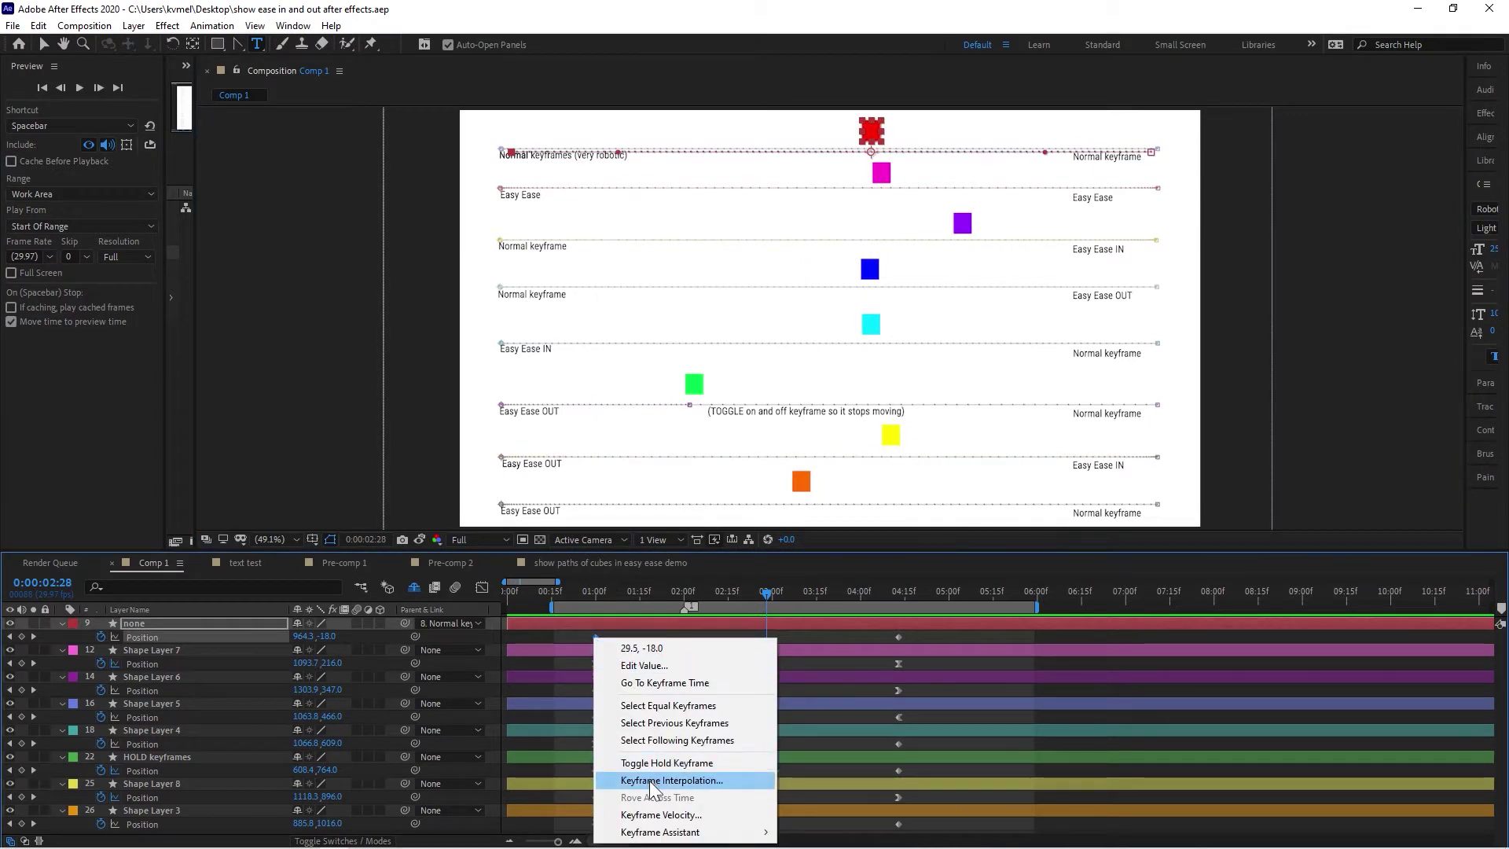
mouse_move(665, 833)
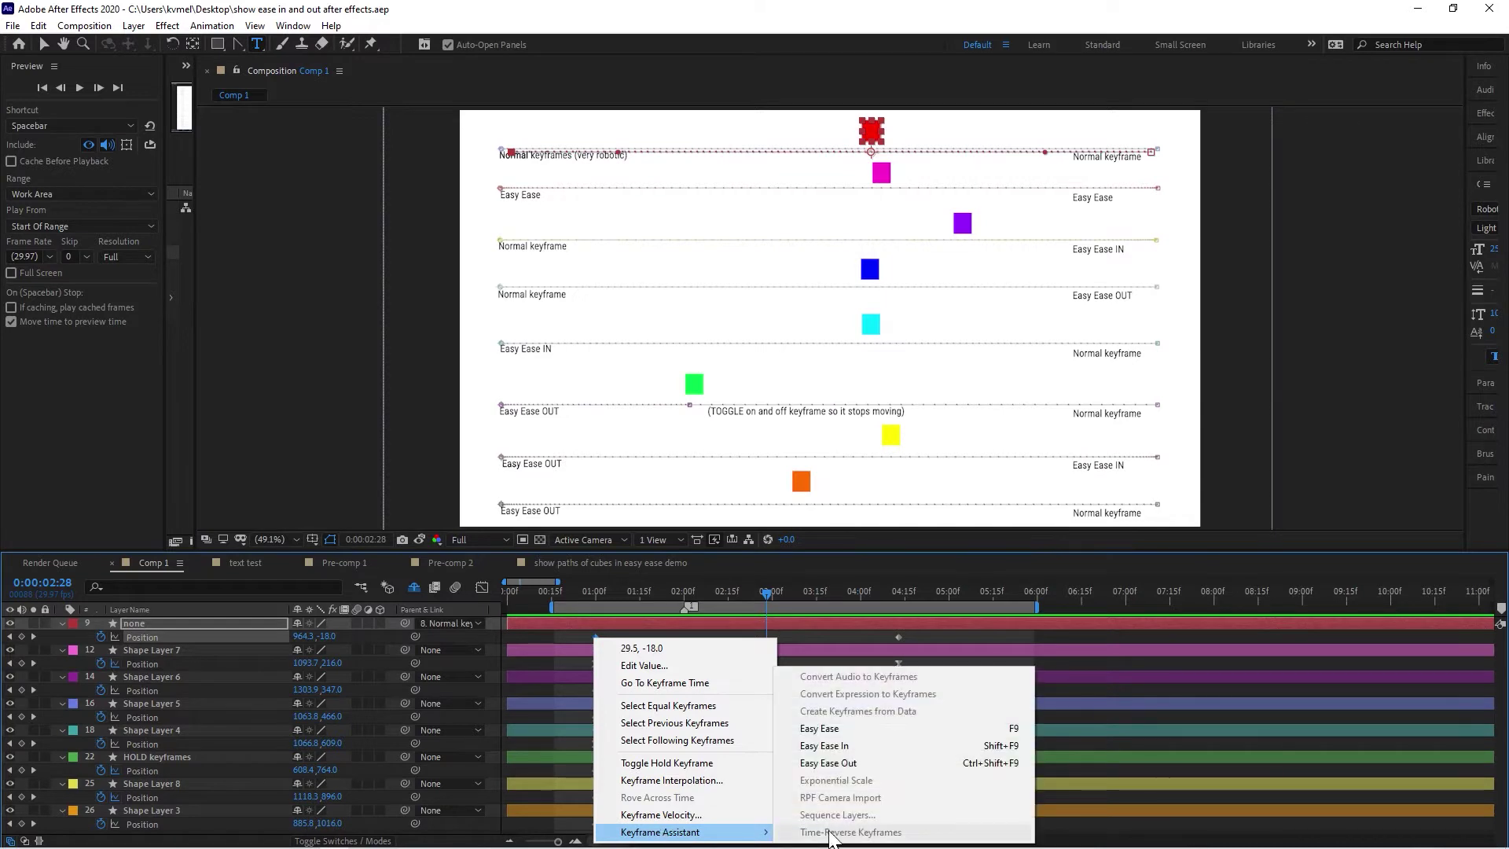
left_click(825, 731)
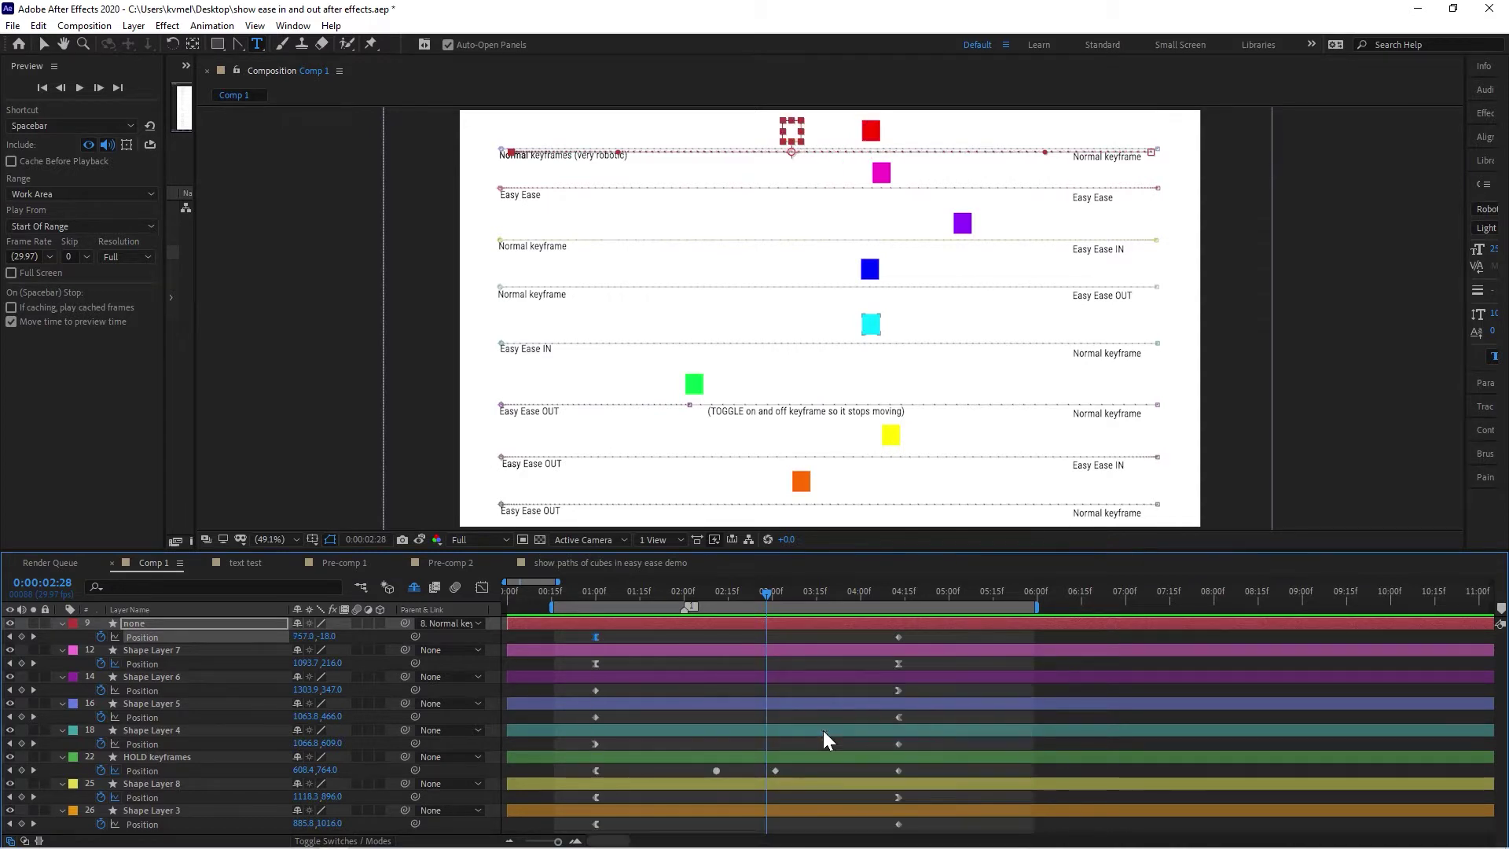
left_click(595, 638)
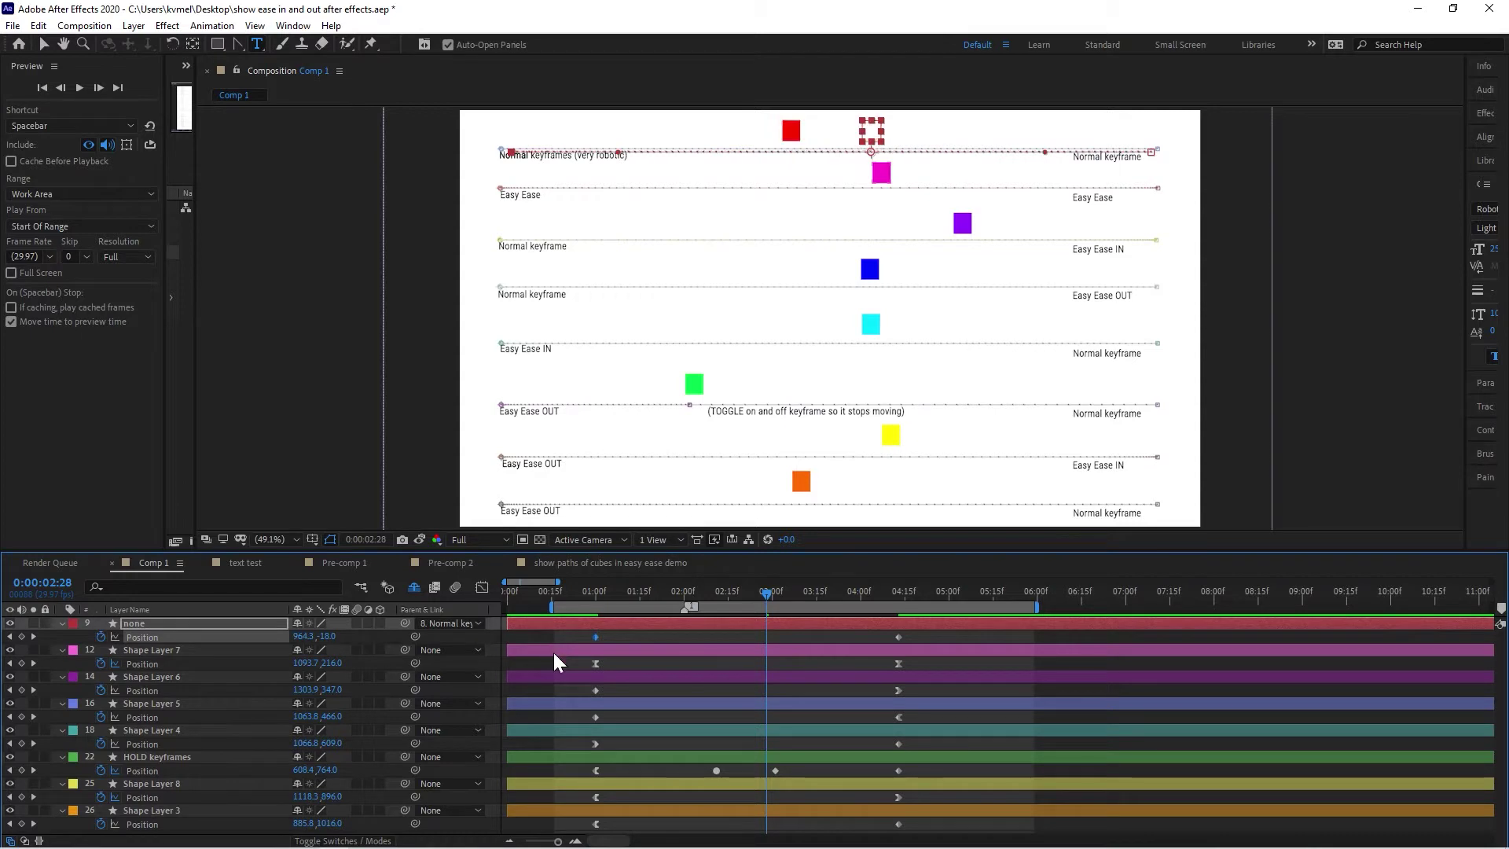
Play the composition preview to compare the cubes' motion, and select Shape Layer 7.
left_click(78, 87)
key("space")
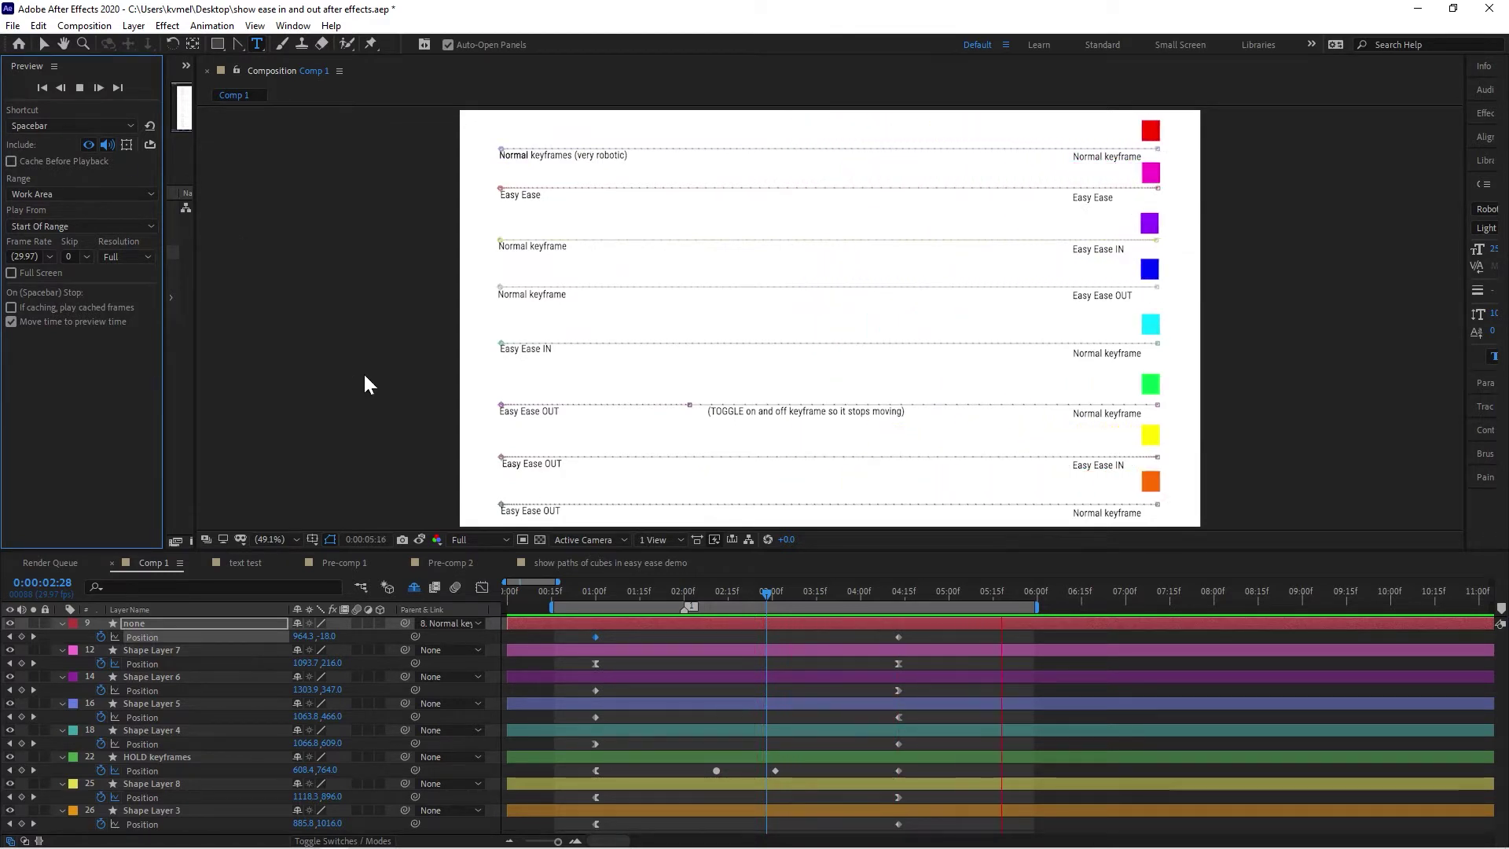
mouse_move(595, 665)
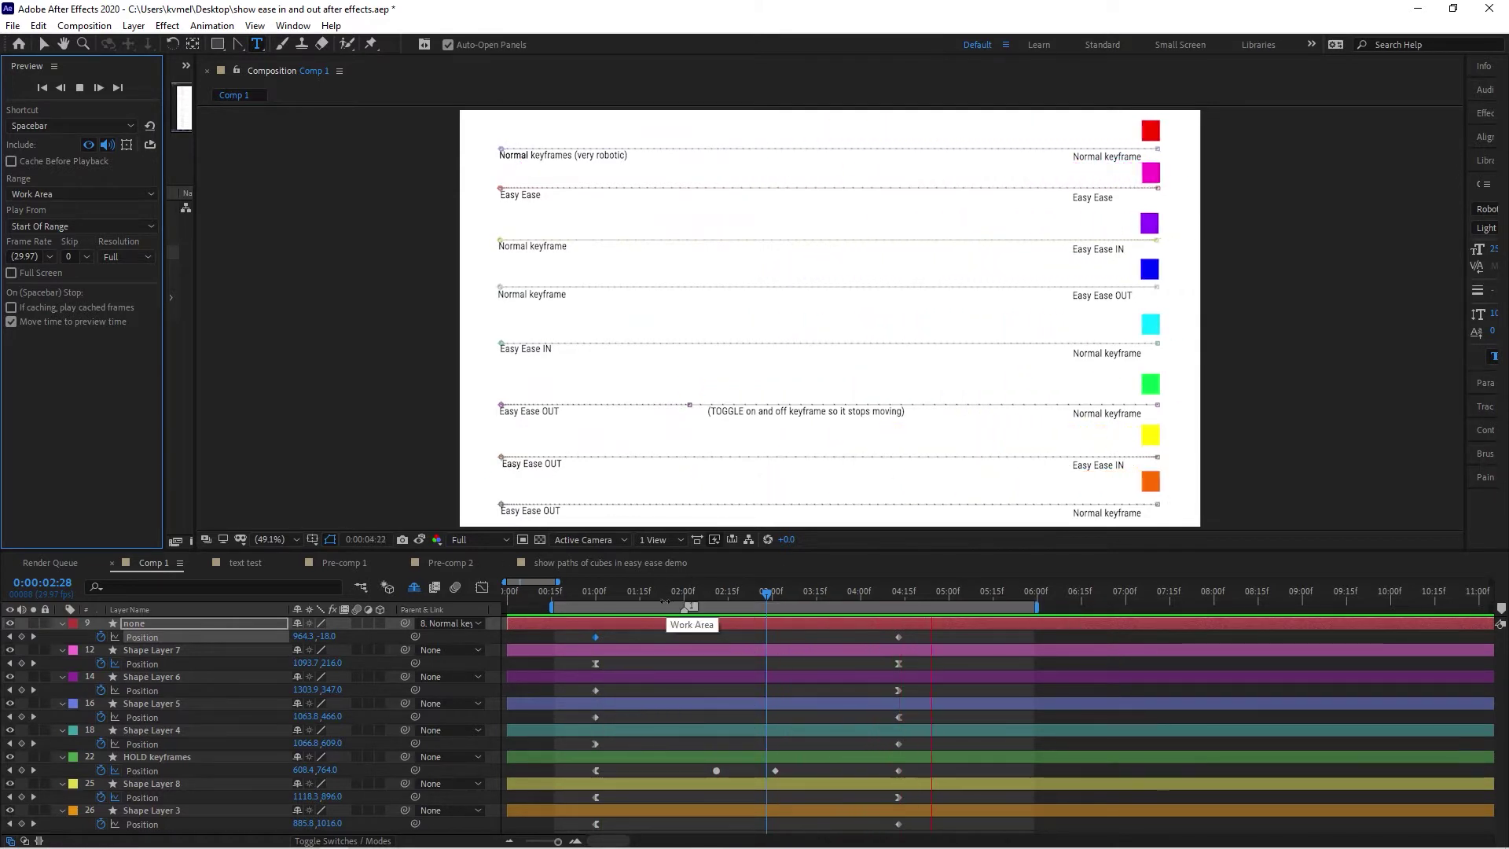
left_click(629, 649)
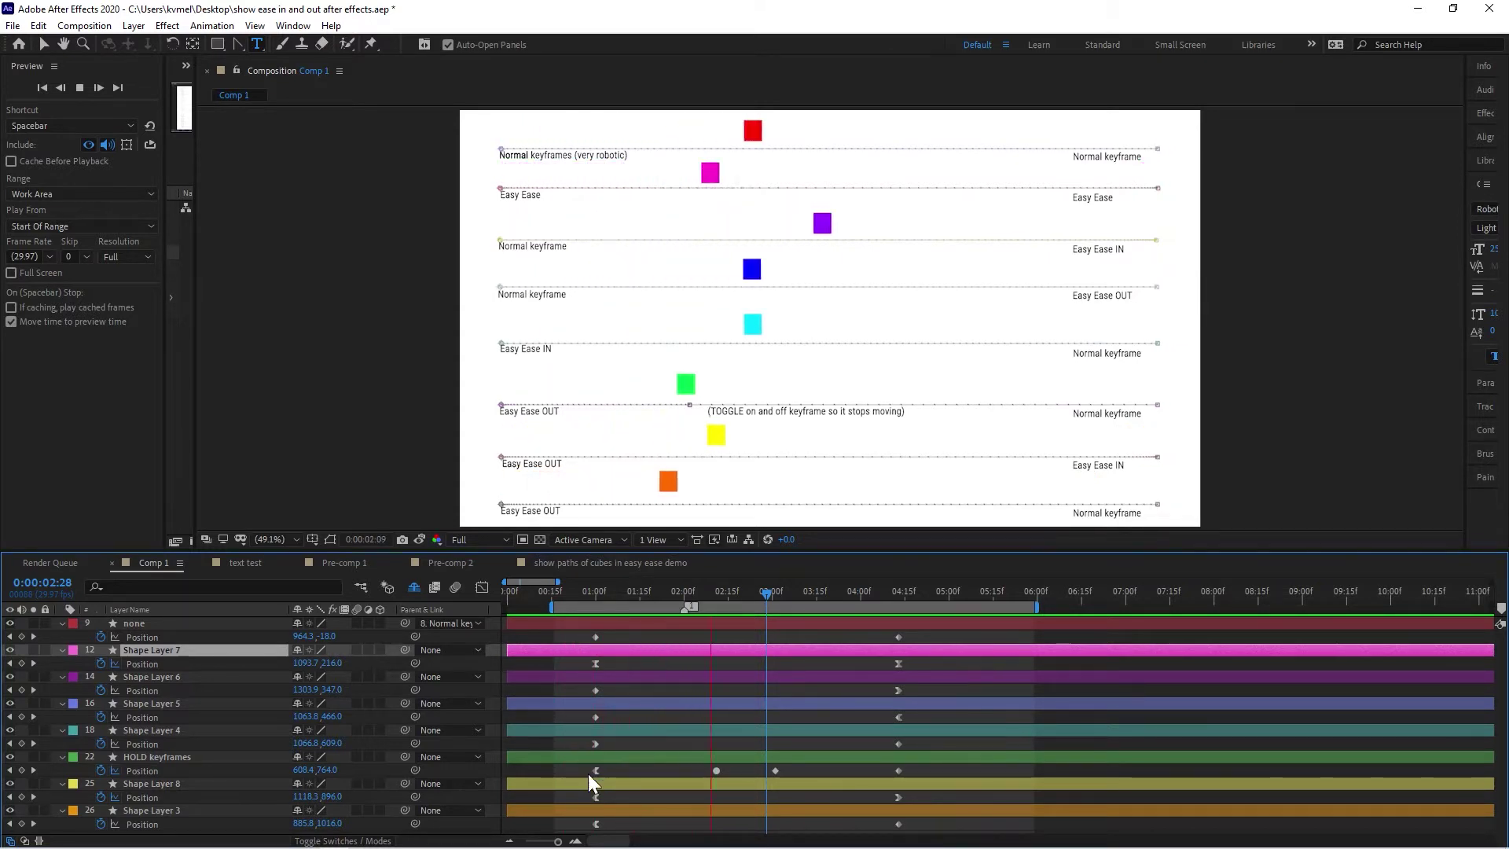
Toggle a hold on the second Position keyframe of the HOLD keyframes layer.
mouse_move(592, 771)
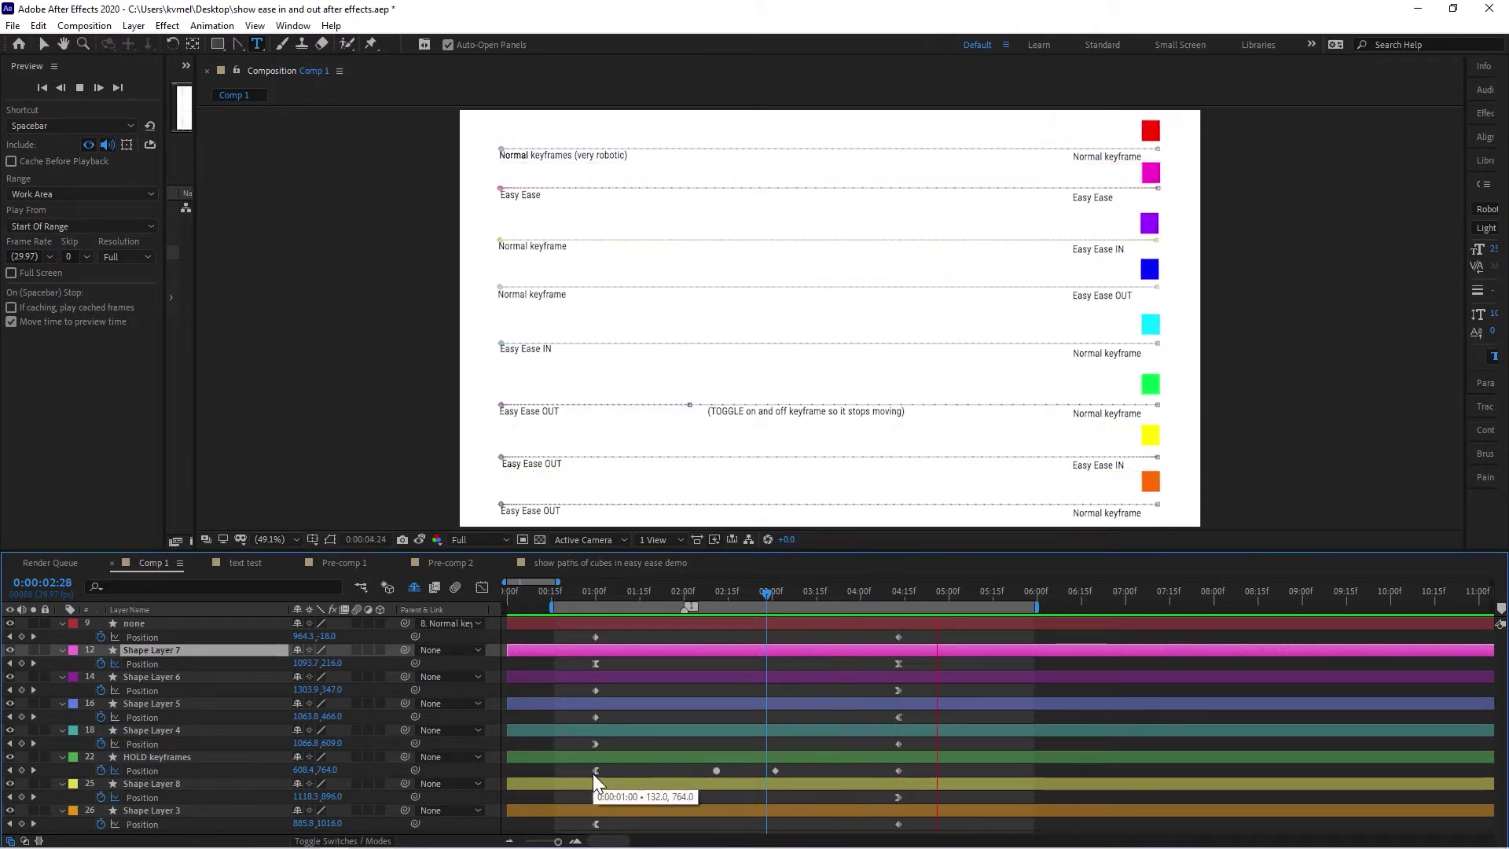
right_click(714, 770)
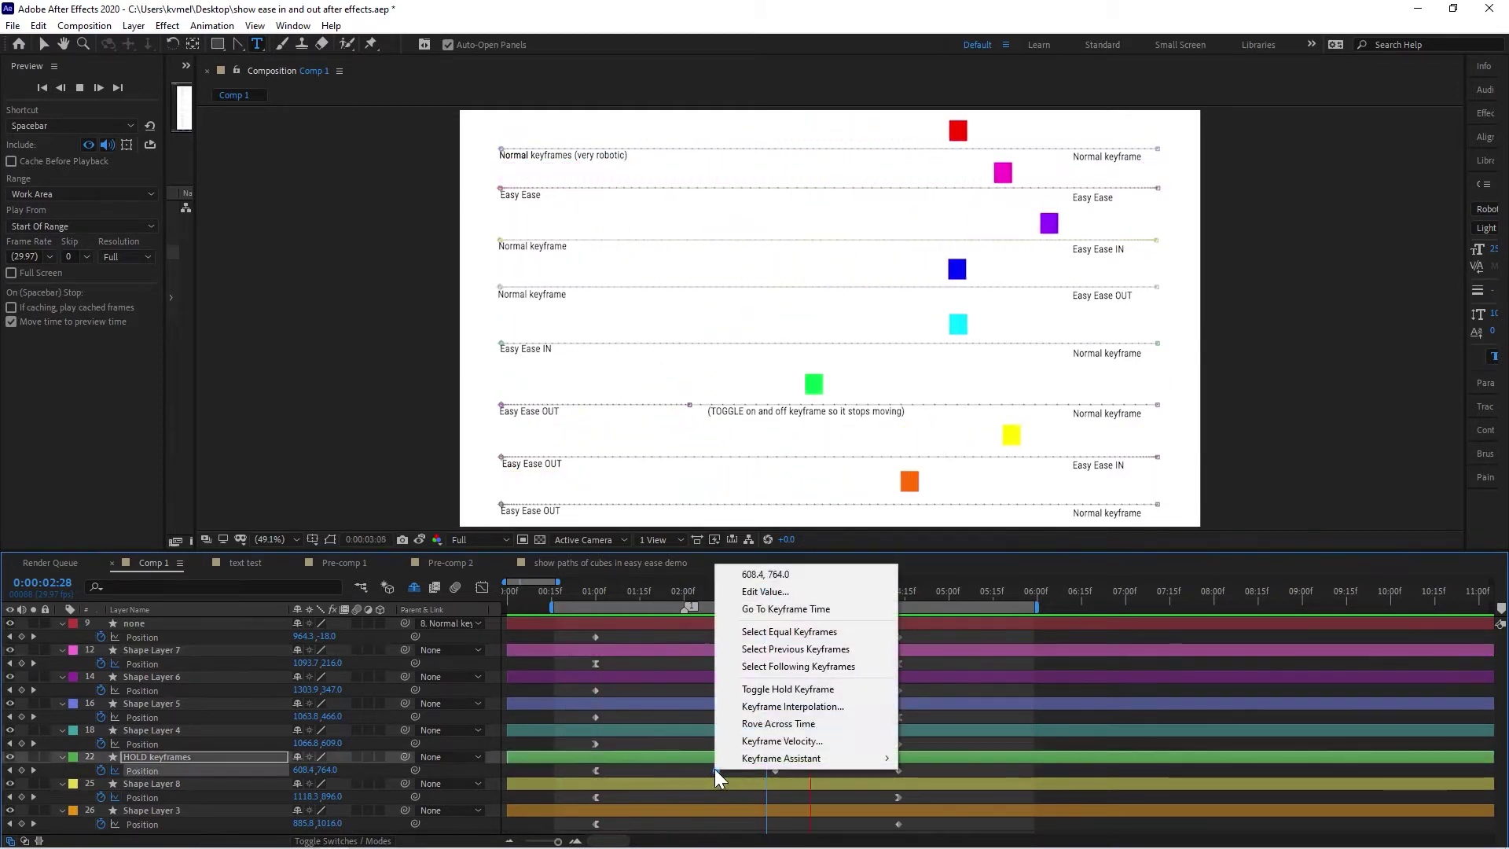
mouse_move(766, 759)
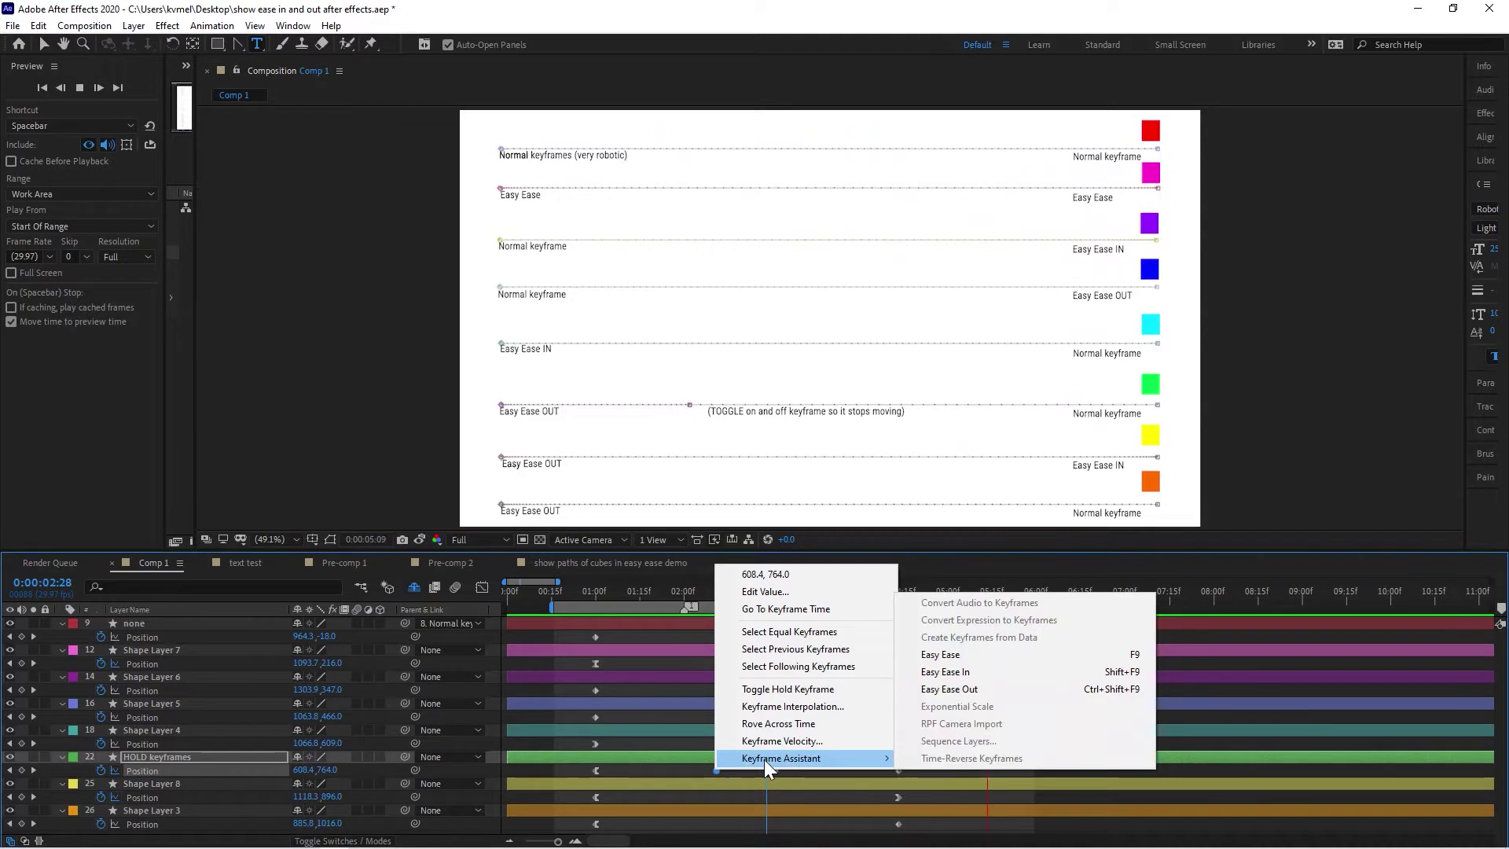
left_click(756, 690)
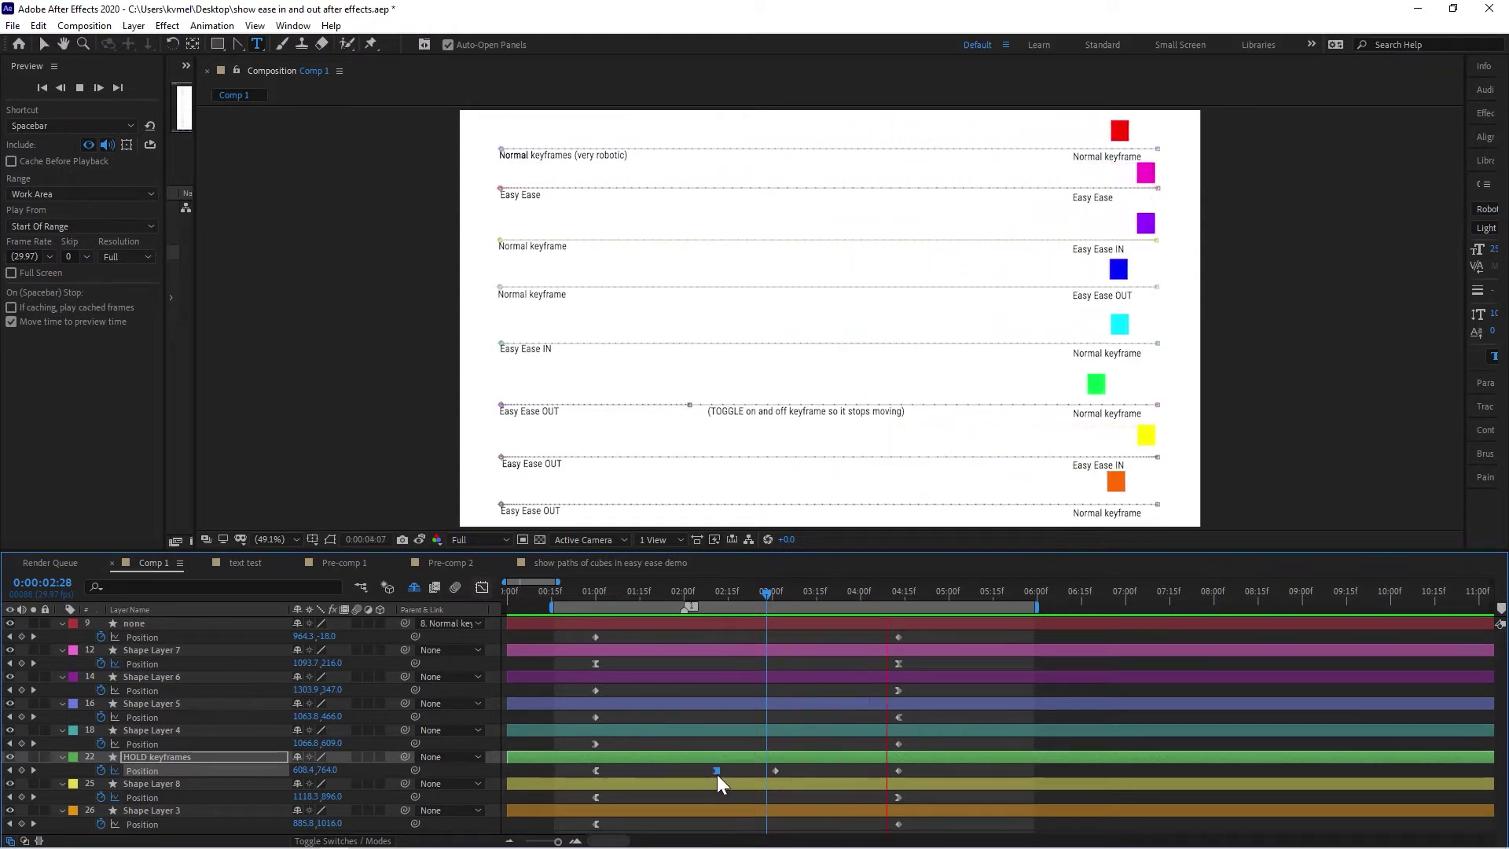
Scrub through the timeline around the hold to examine how the green cube pauses and resumes, ending at 0:00:02:21.
right_click(776, 770)
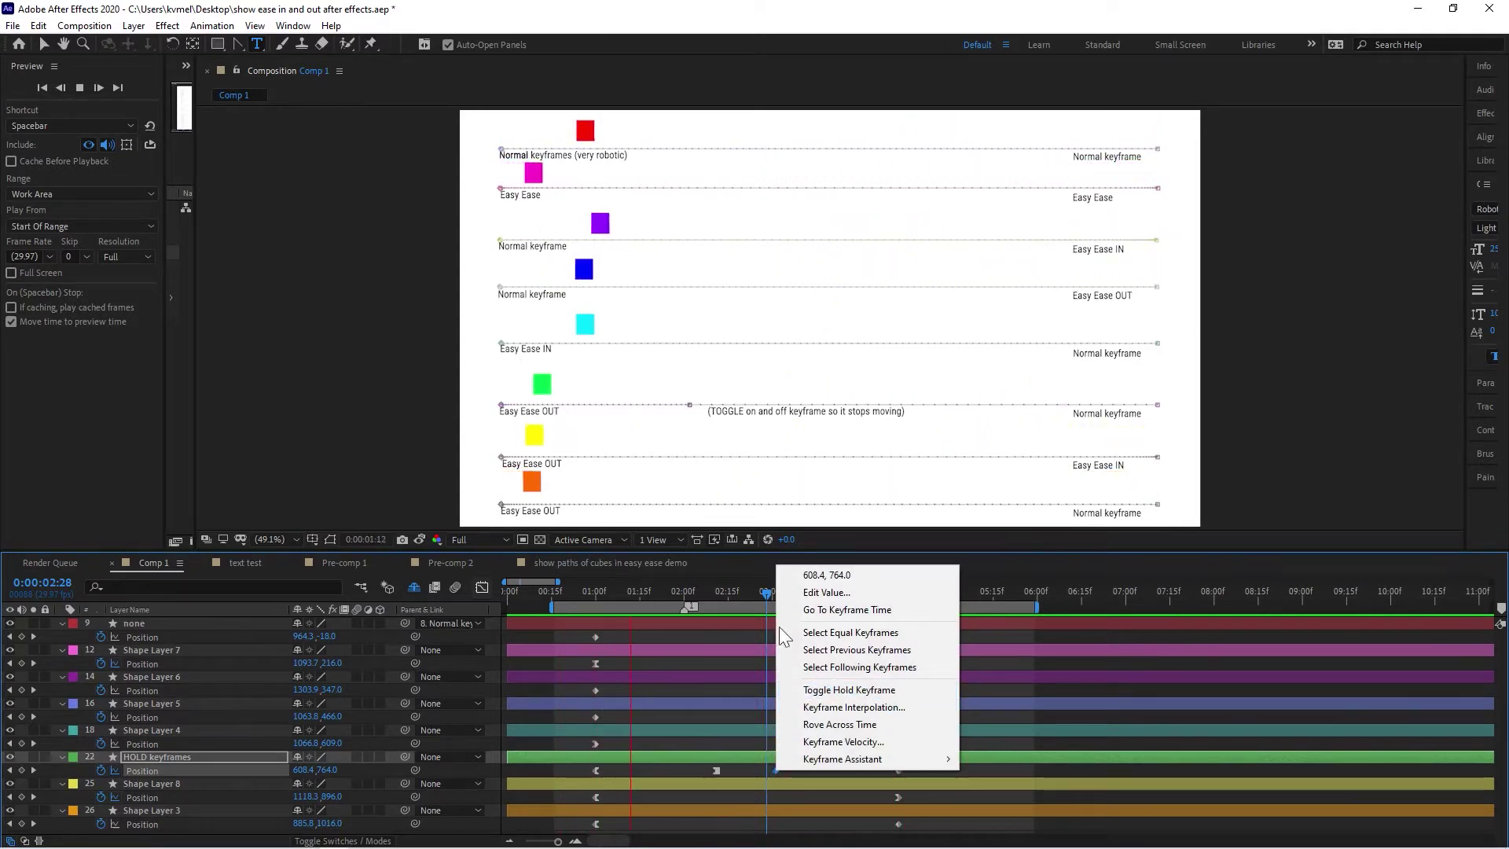
left_click(720, 595)
left_click_drag(720, 594, 734, 612)
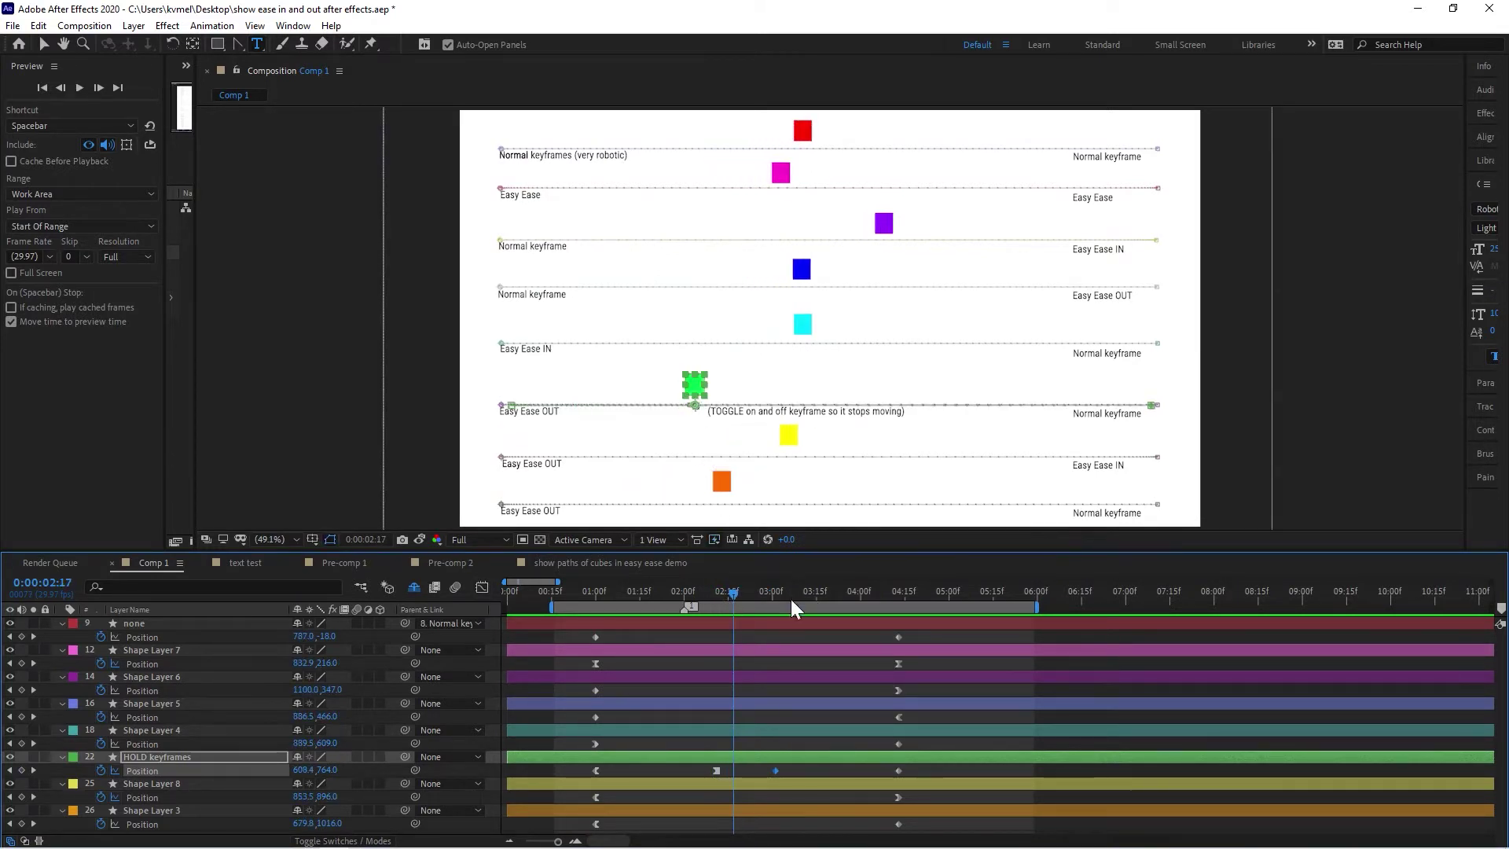
left_click_drag(748, 596, 872, 624)
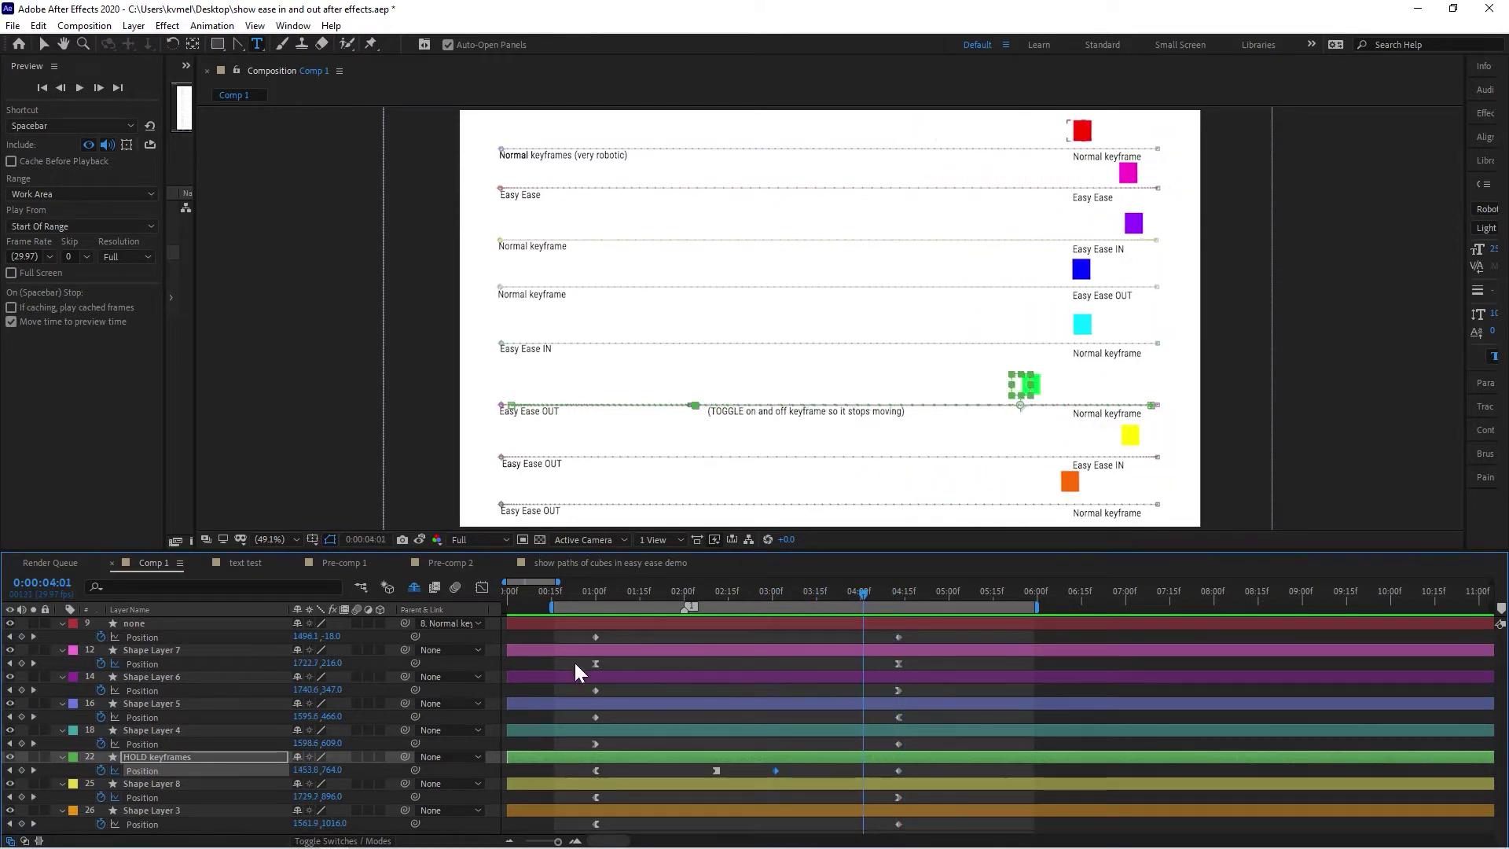
left_click(721, 758)
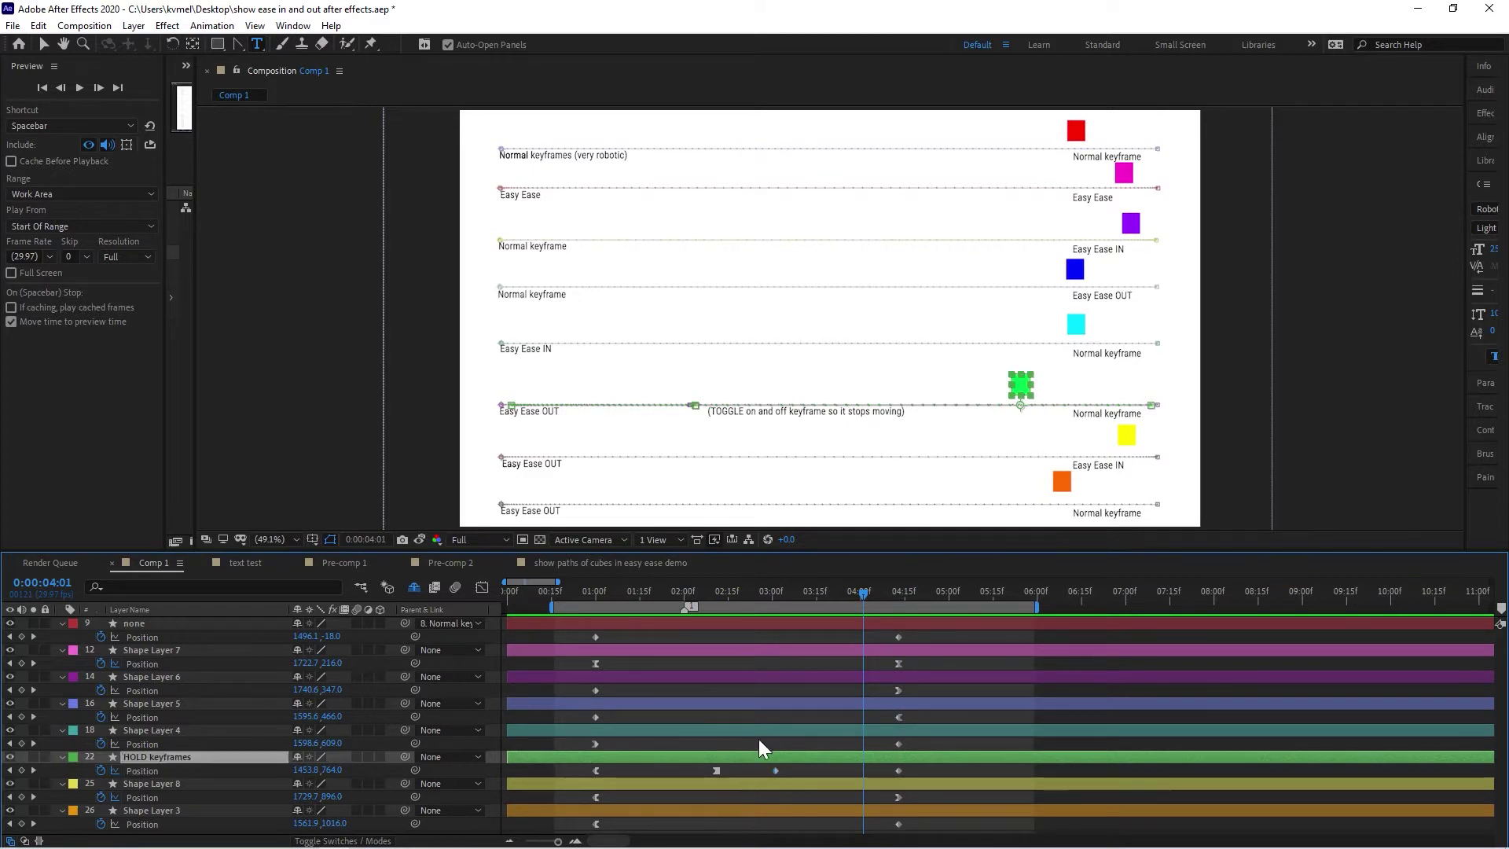
left_click(744, 588)
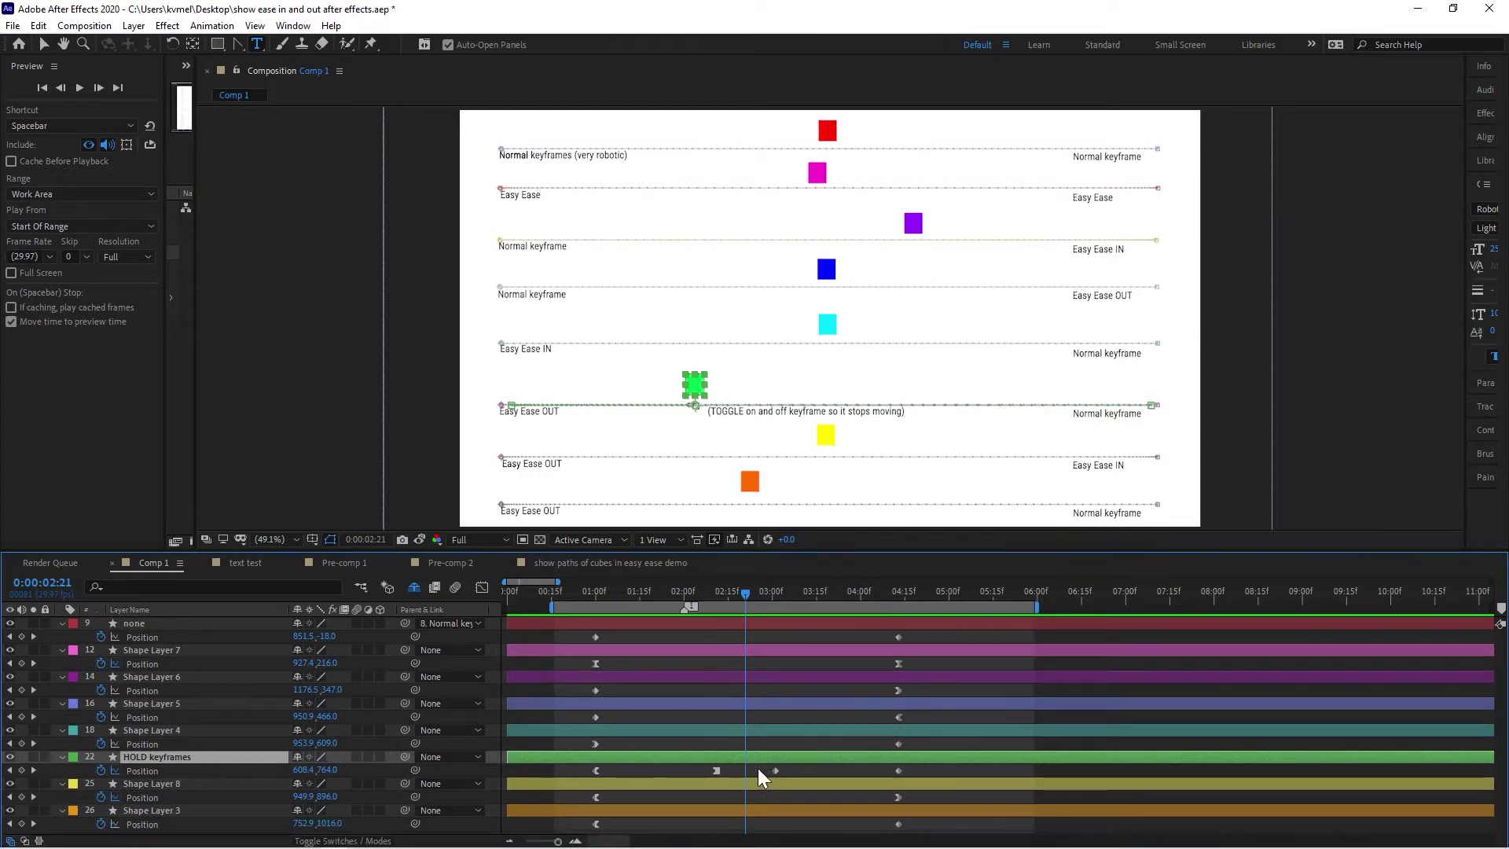
Play the preview to compare the easing of Shape Layer 8 and Shape Layer 3.
left_click(681, 782)
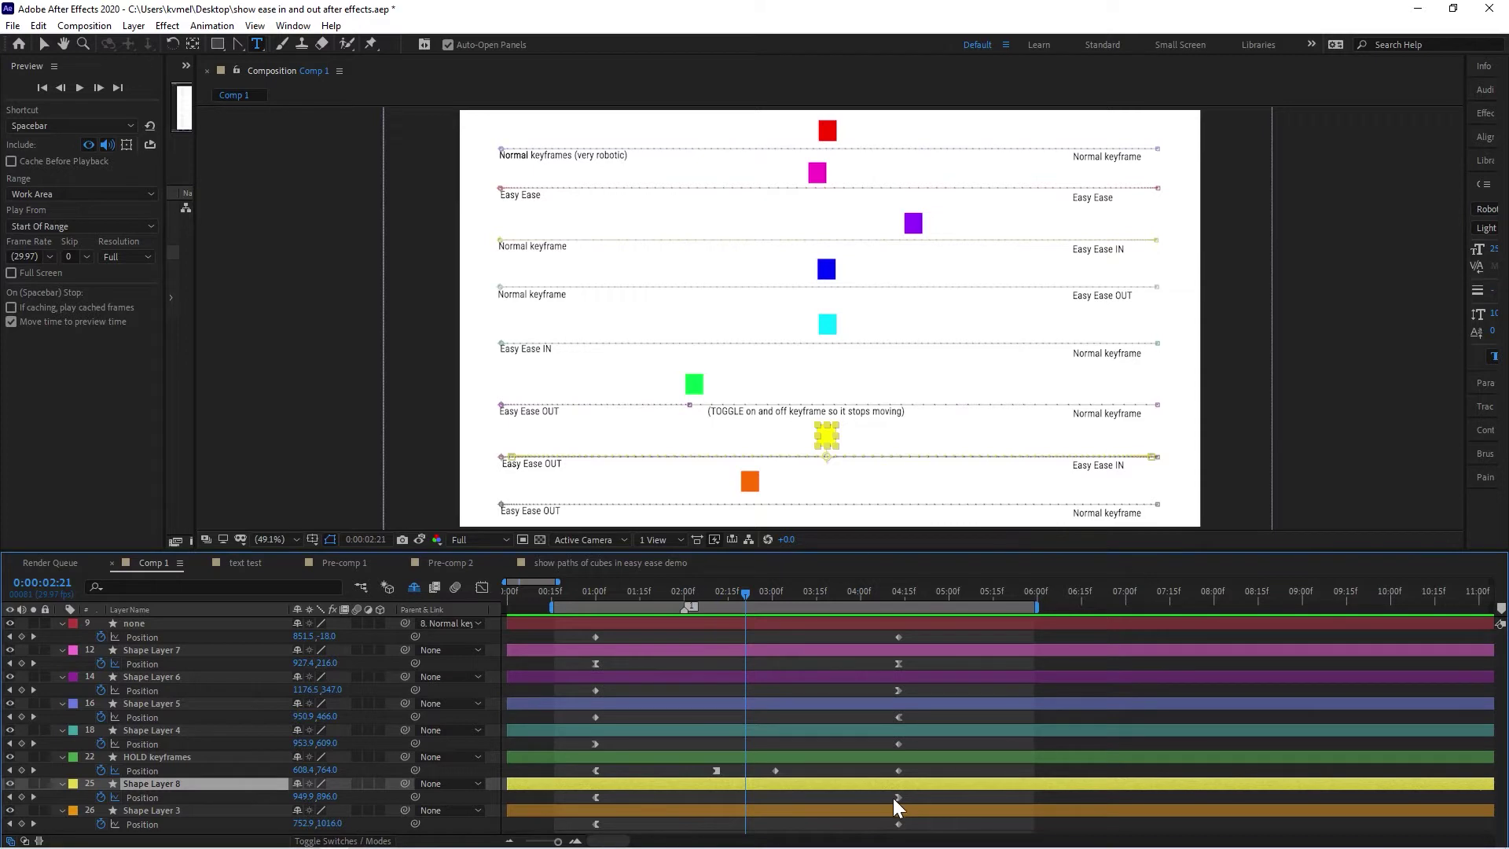
mouse_move(903, 798)
left_click(80, 88)
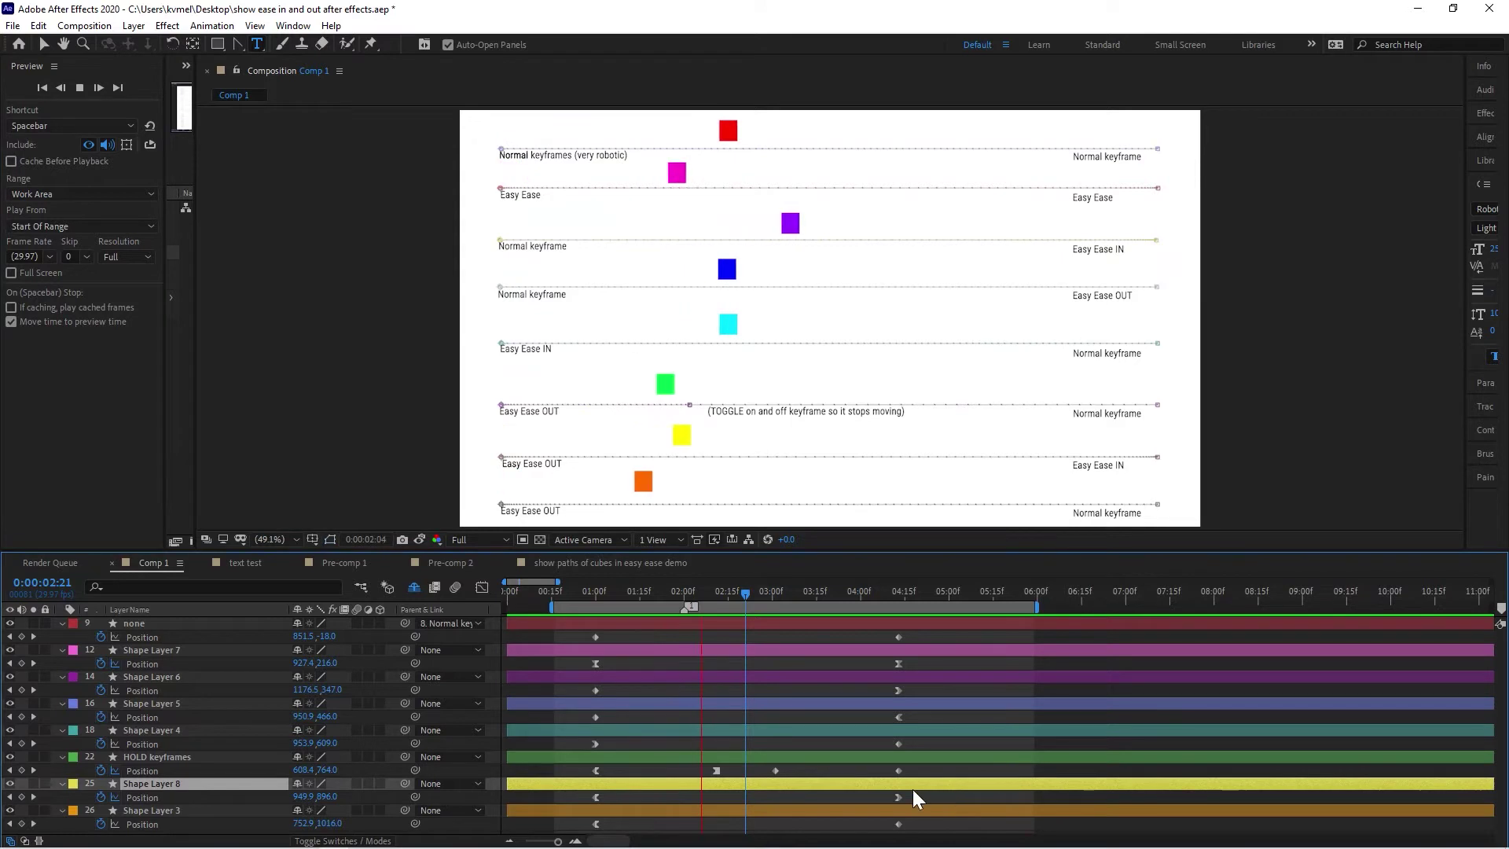
left_click(639, 809)
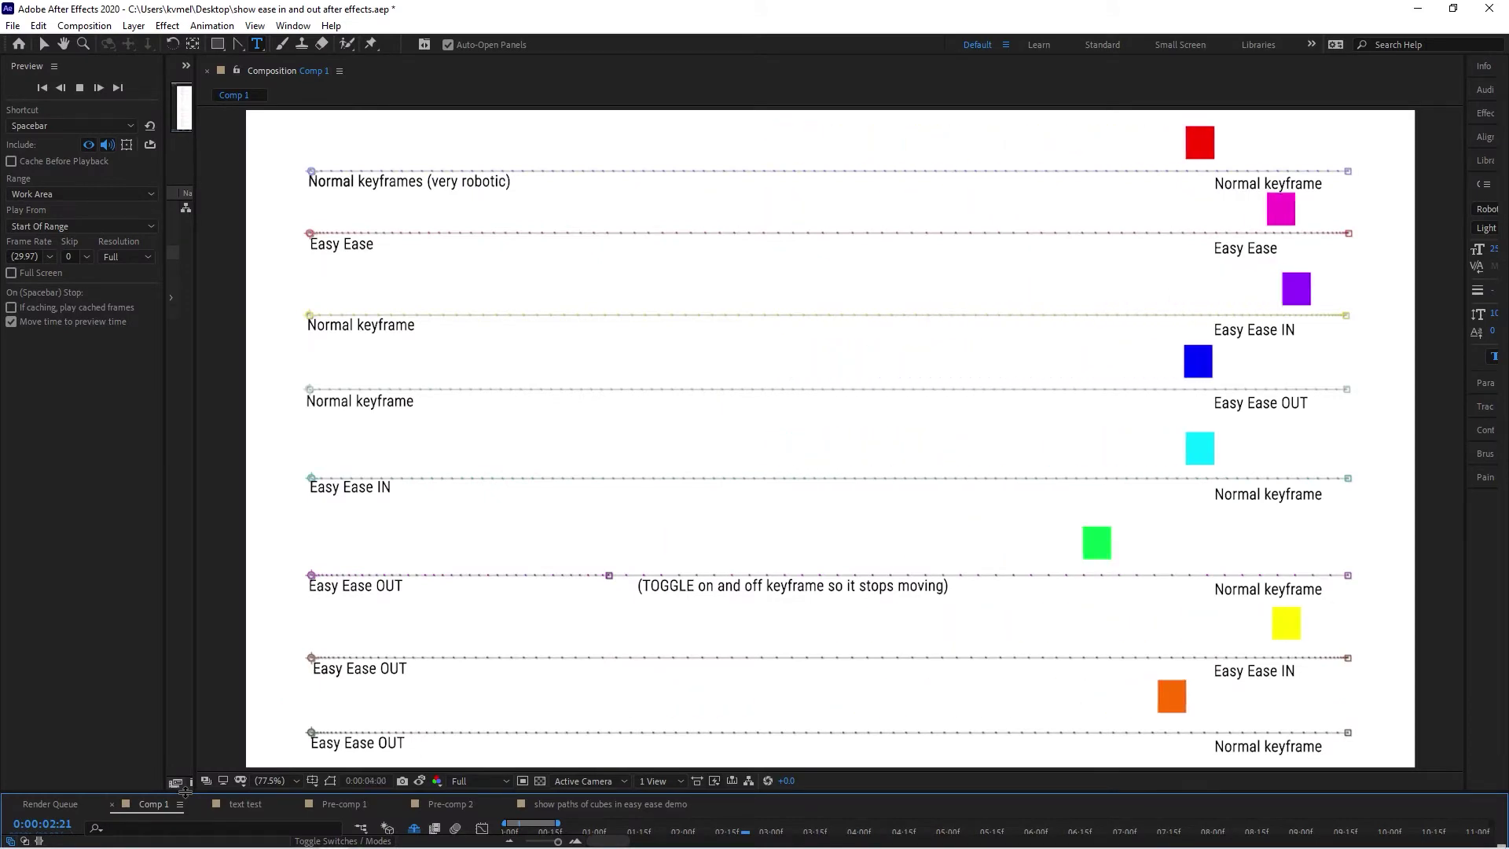
Enlarge the timeline area and solo Shape Layer 8 so only the yellow cube plays.
left_click_drag(184, 792, 186, 460)
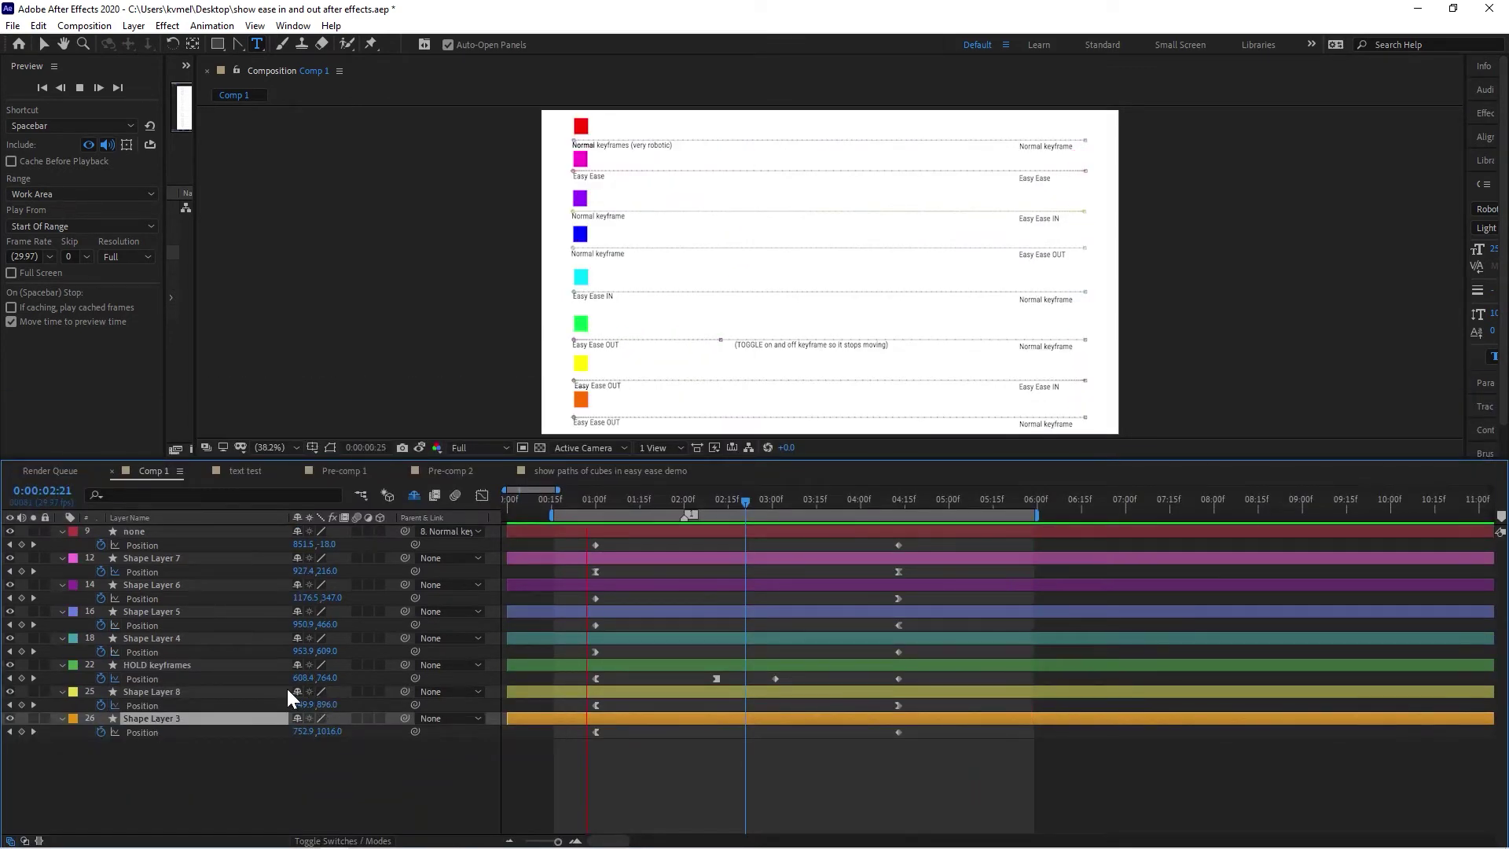
left_click(247, 692)
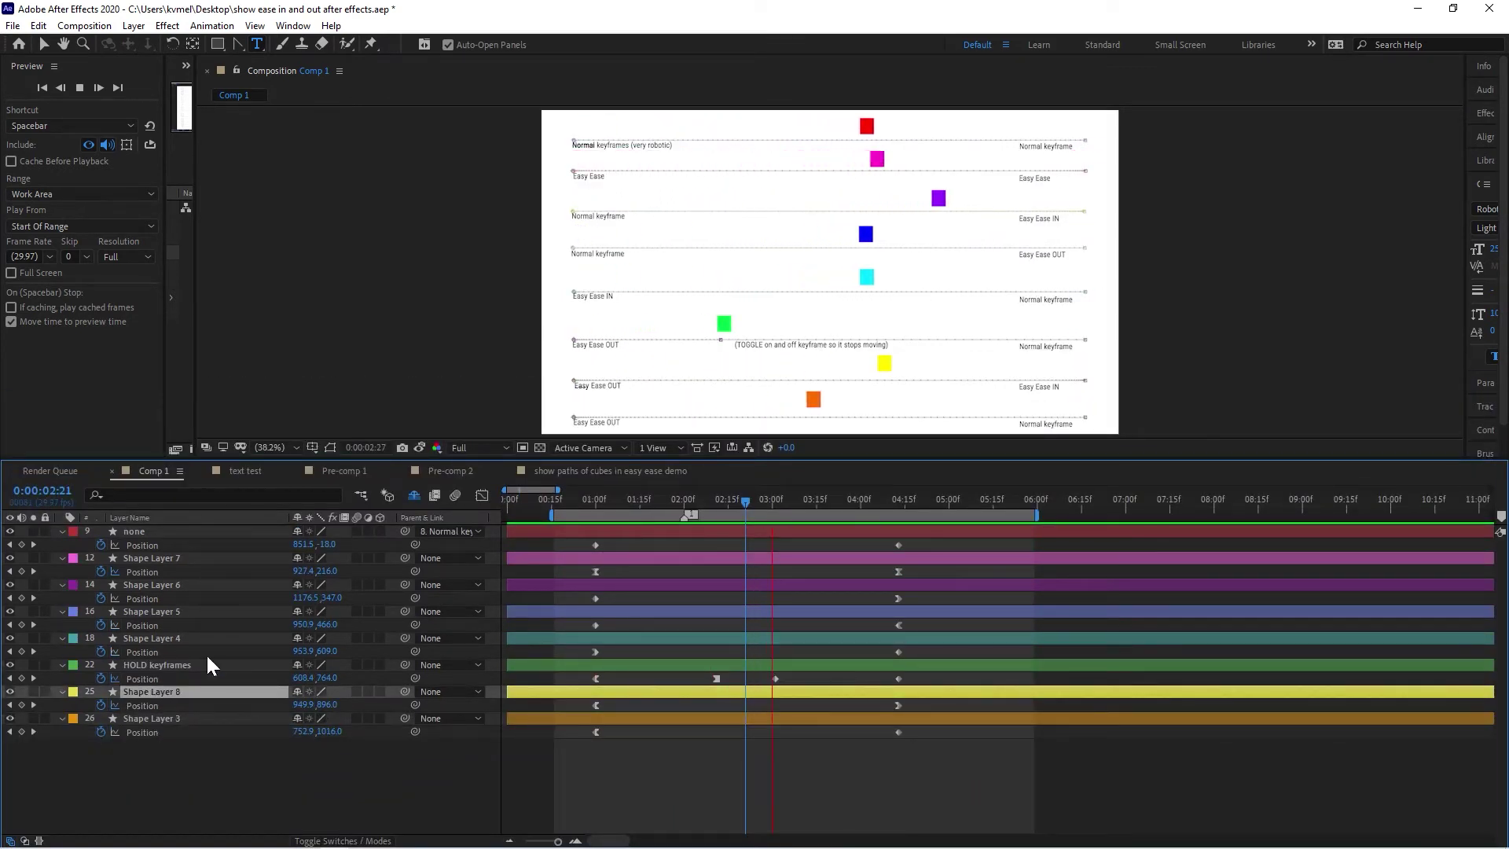
left_click(34, 692)
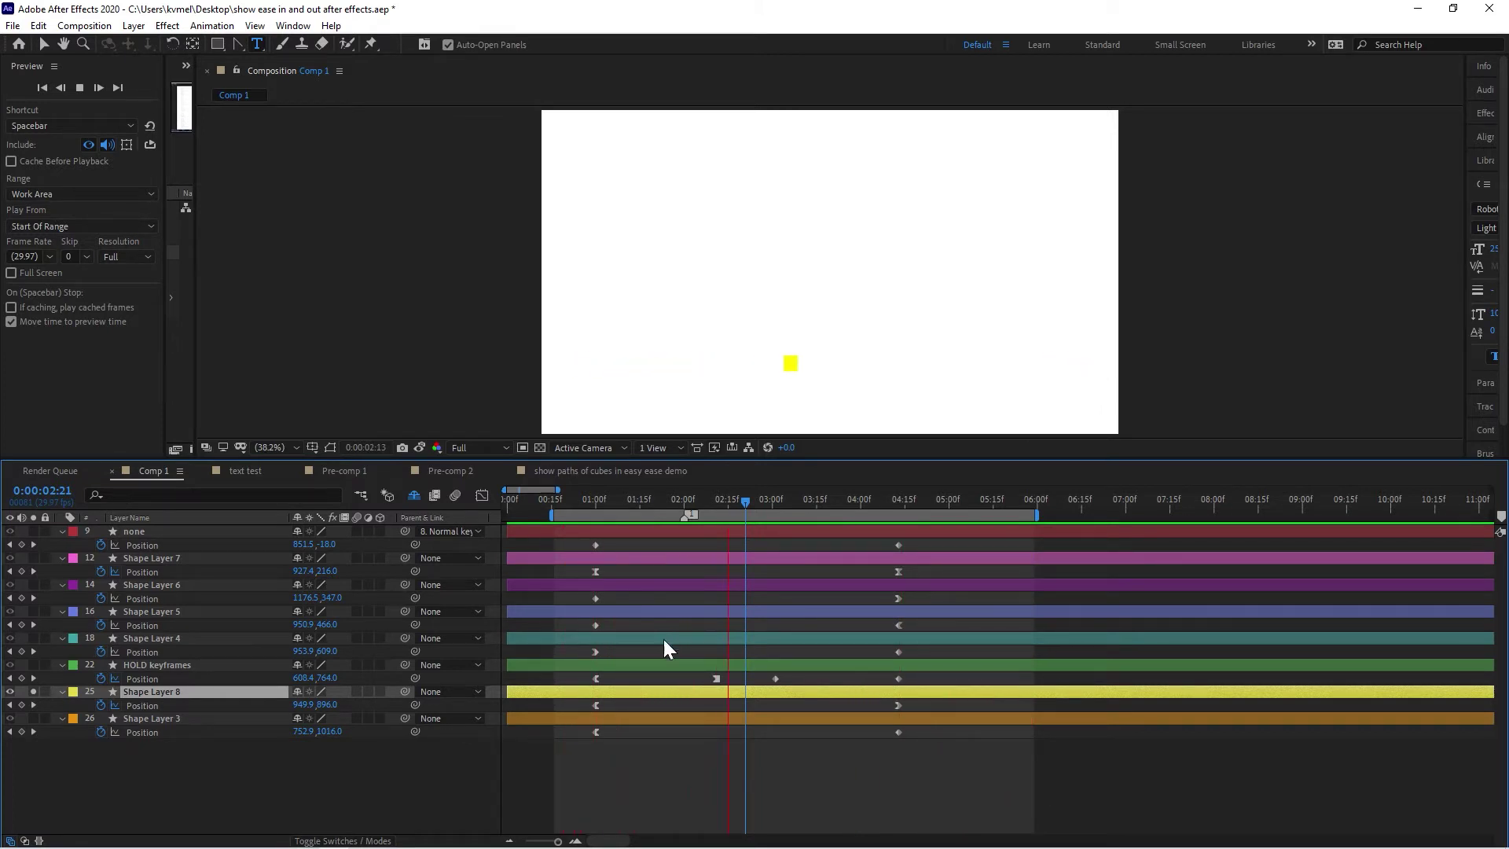
left_click(154, 761)
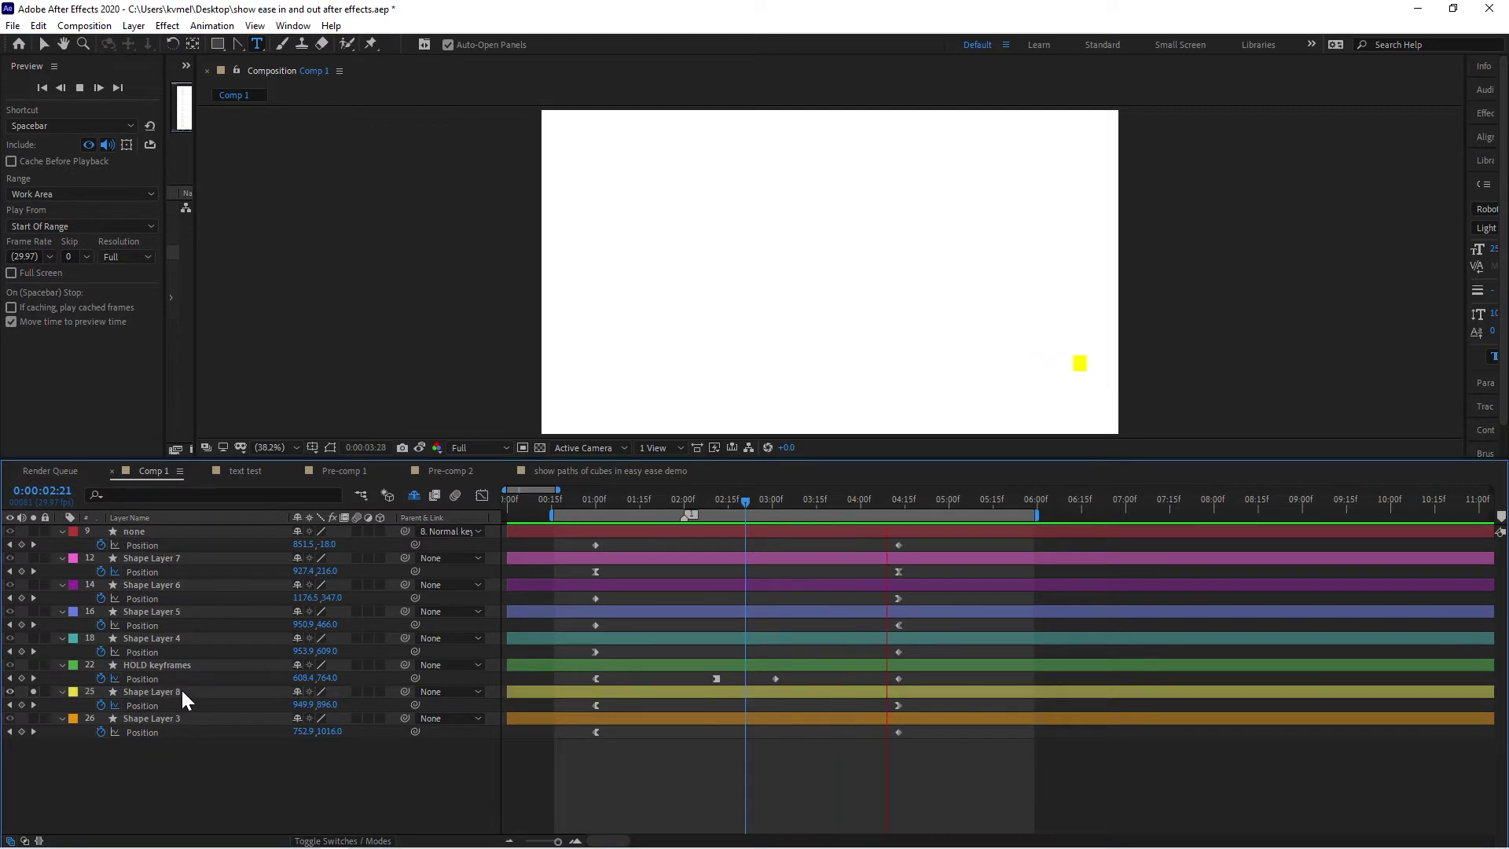
Stop the preview and show Shape Layer 8's Position in the Graph Editor to examine its speed-up and slow-down curve.
left_click(179, 690)
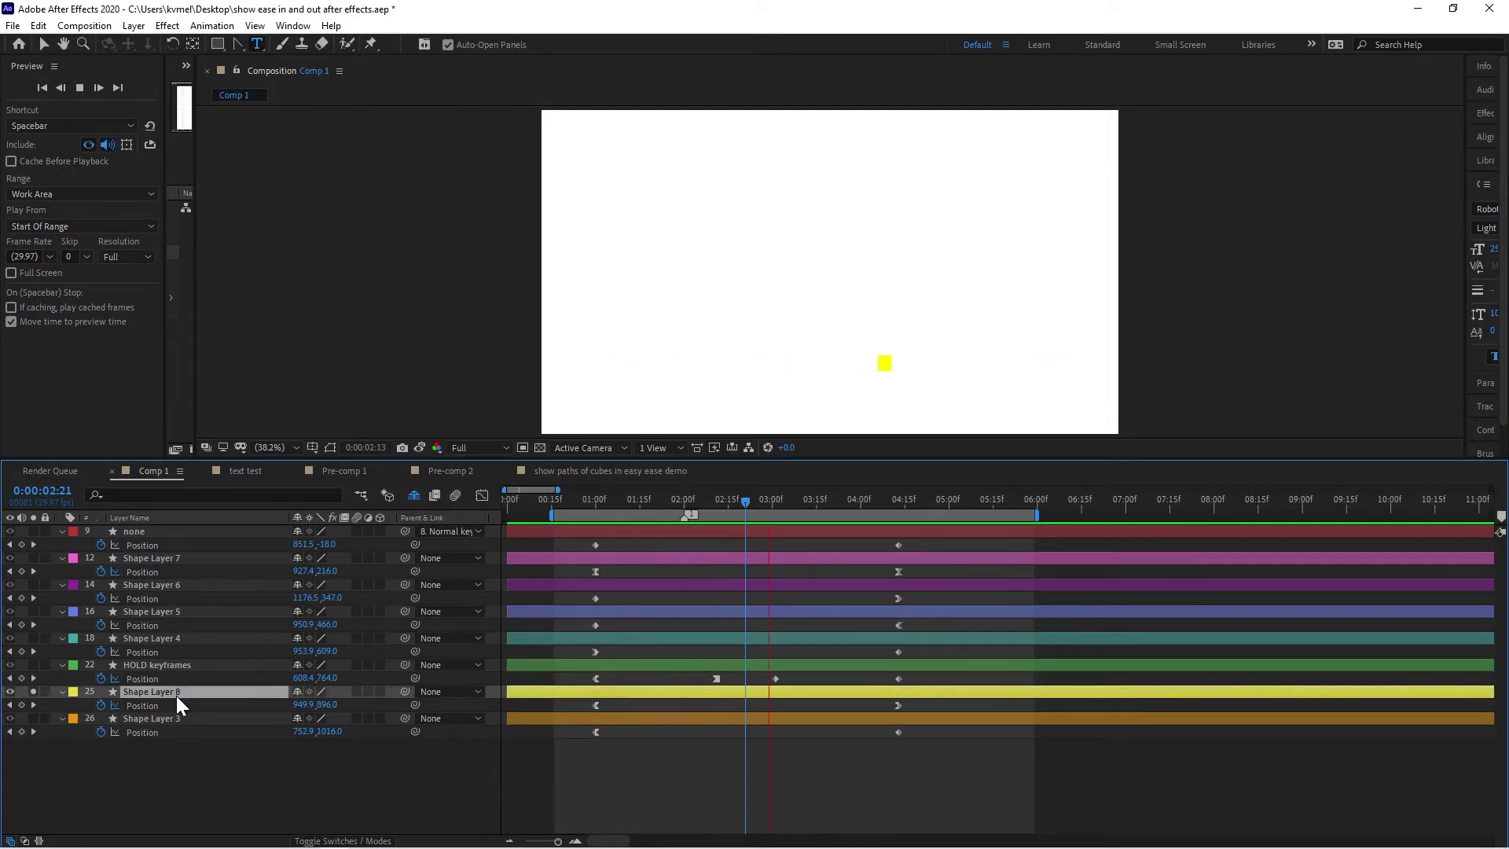
key("space")
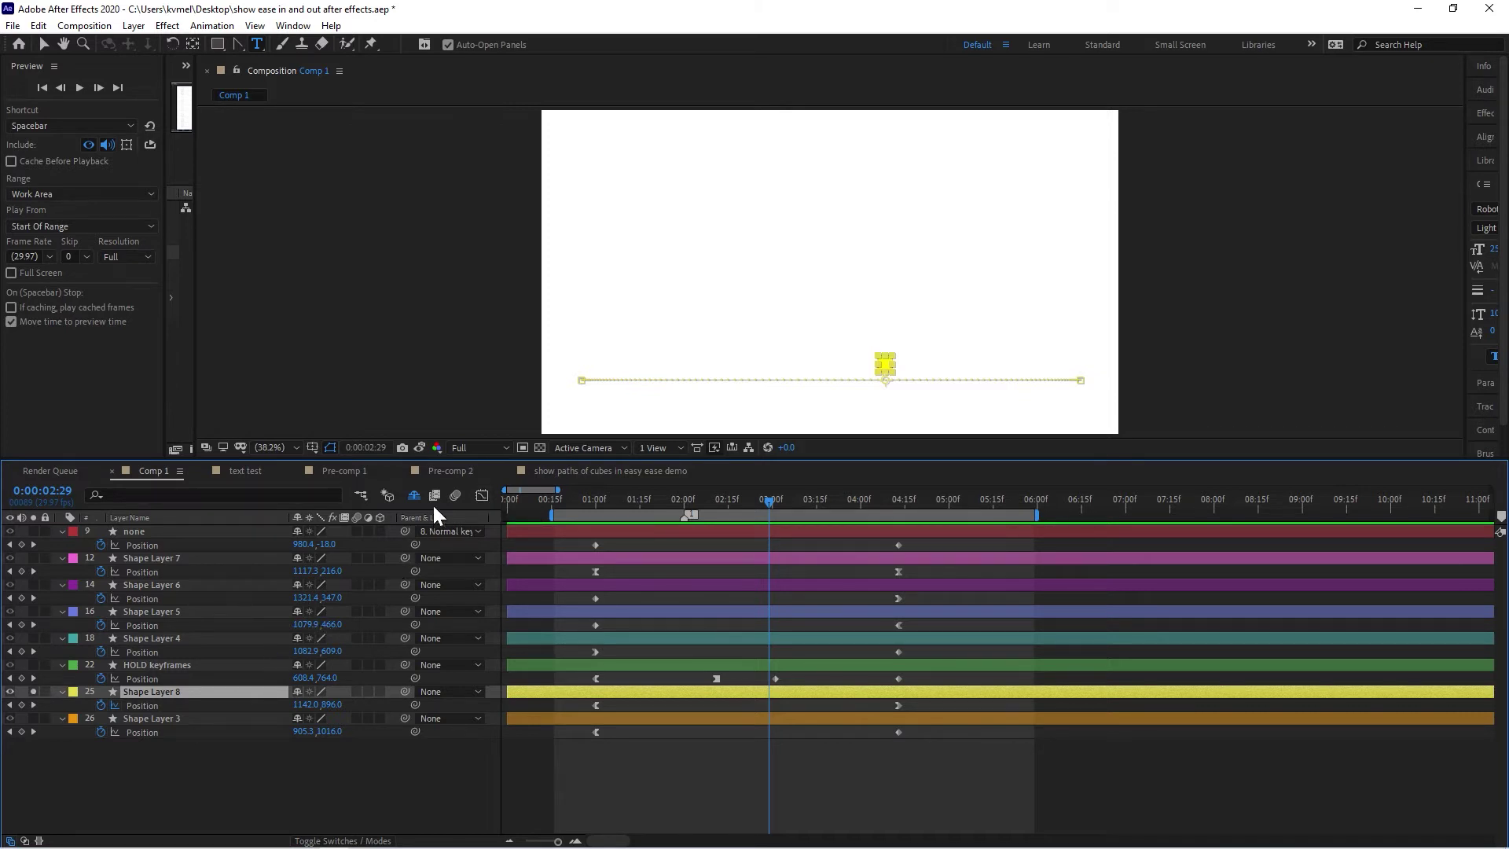
left_click(482, 495)
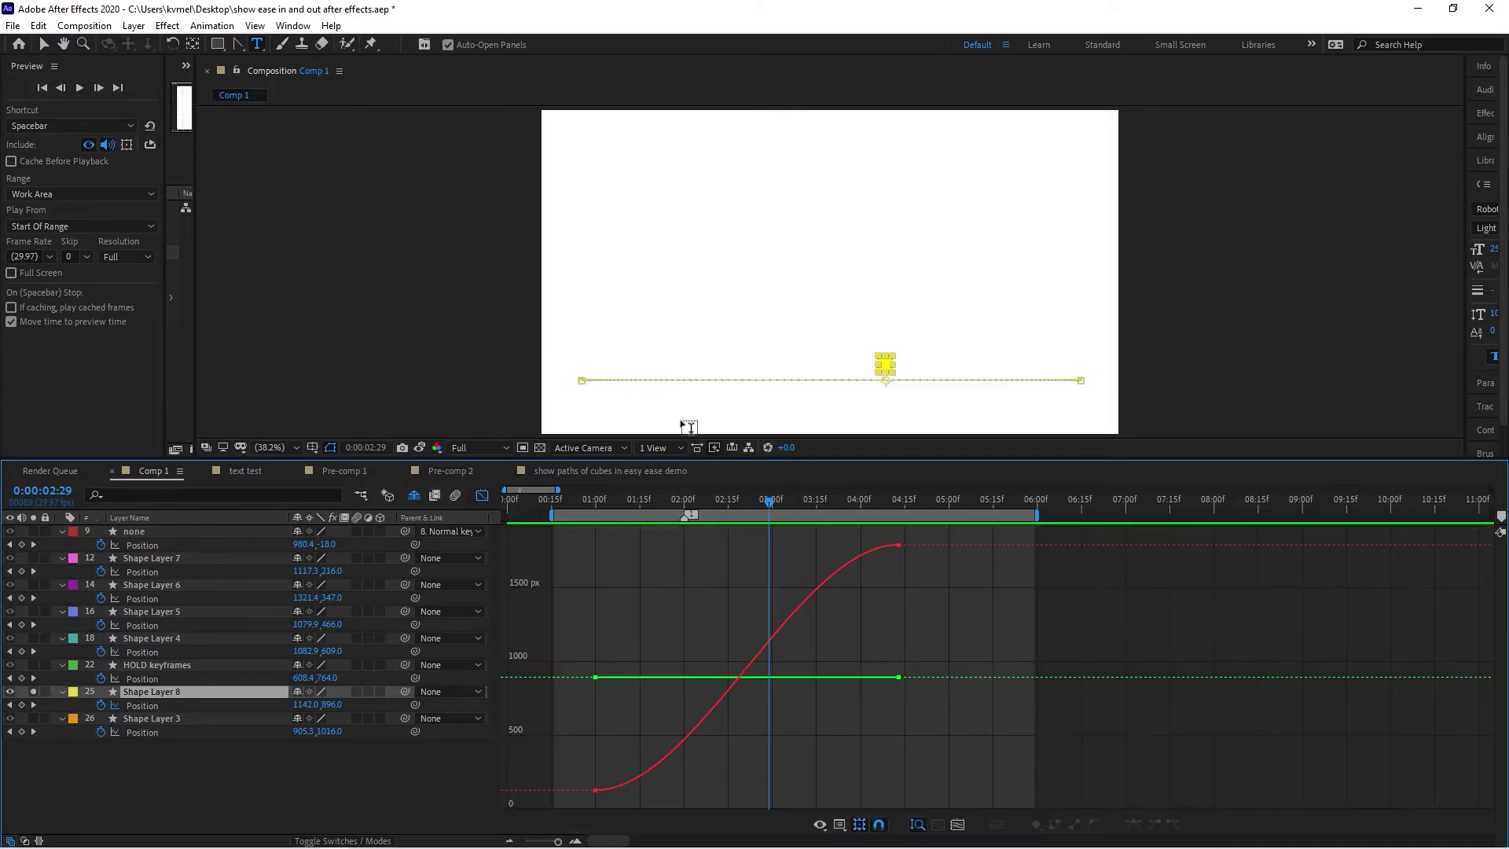
mouse_move(601, 793)
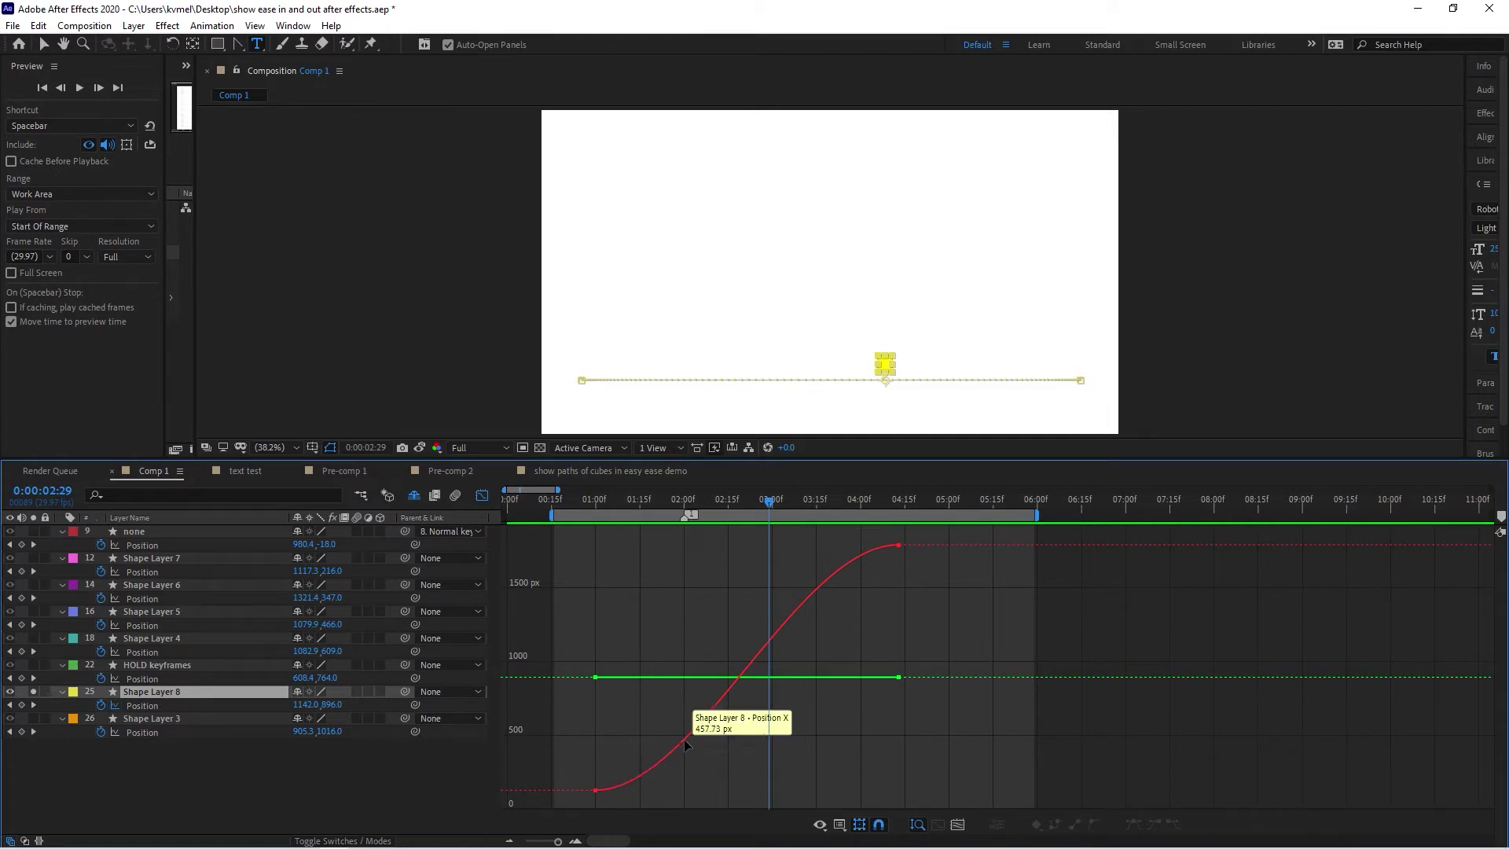
mouse_move(745, 670)
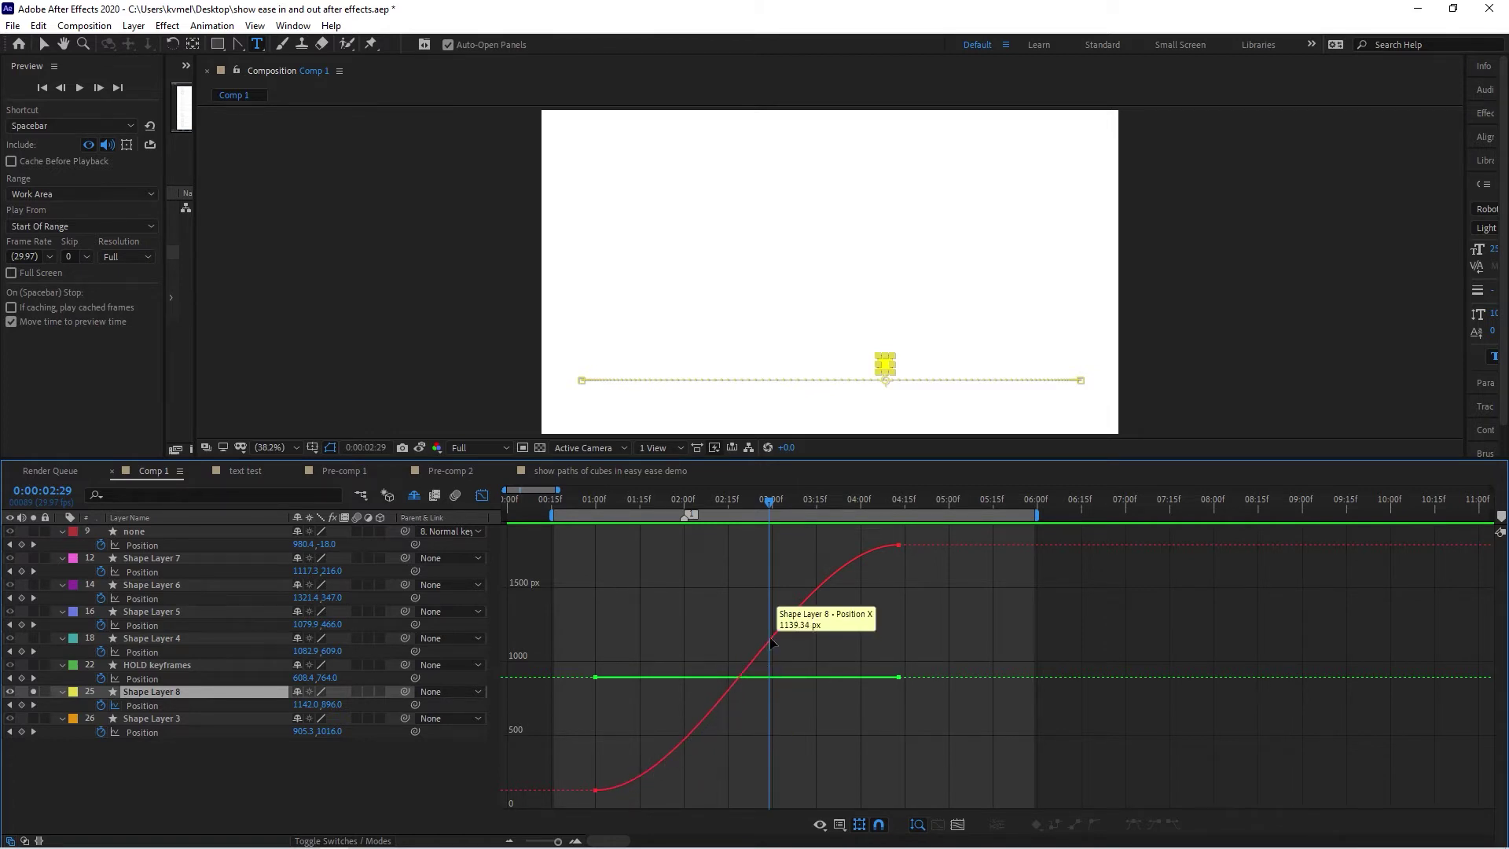
mouse_move(833, 578)
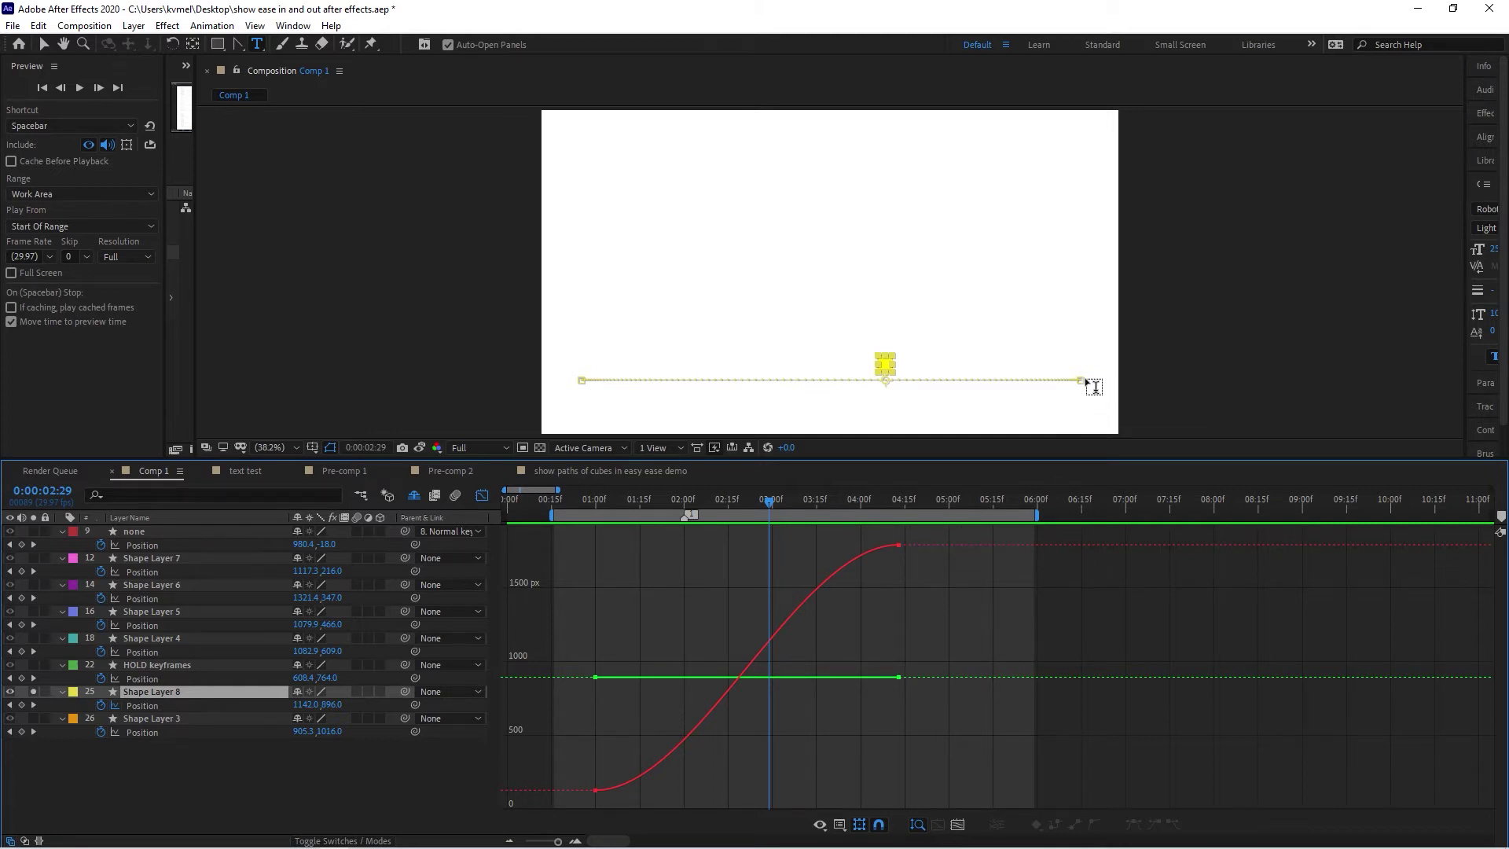
Move Shape Layer 8's first Position keyframe about one frame earlier in the graph.
scroll(1022, 676, "down", 3)
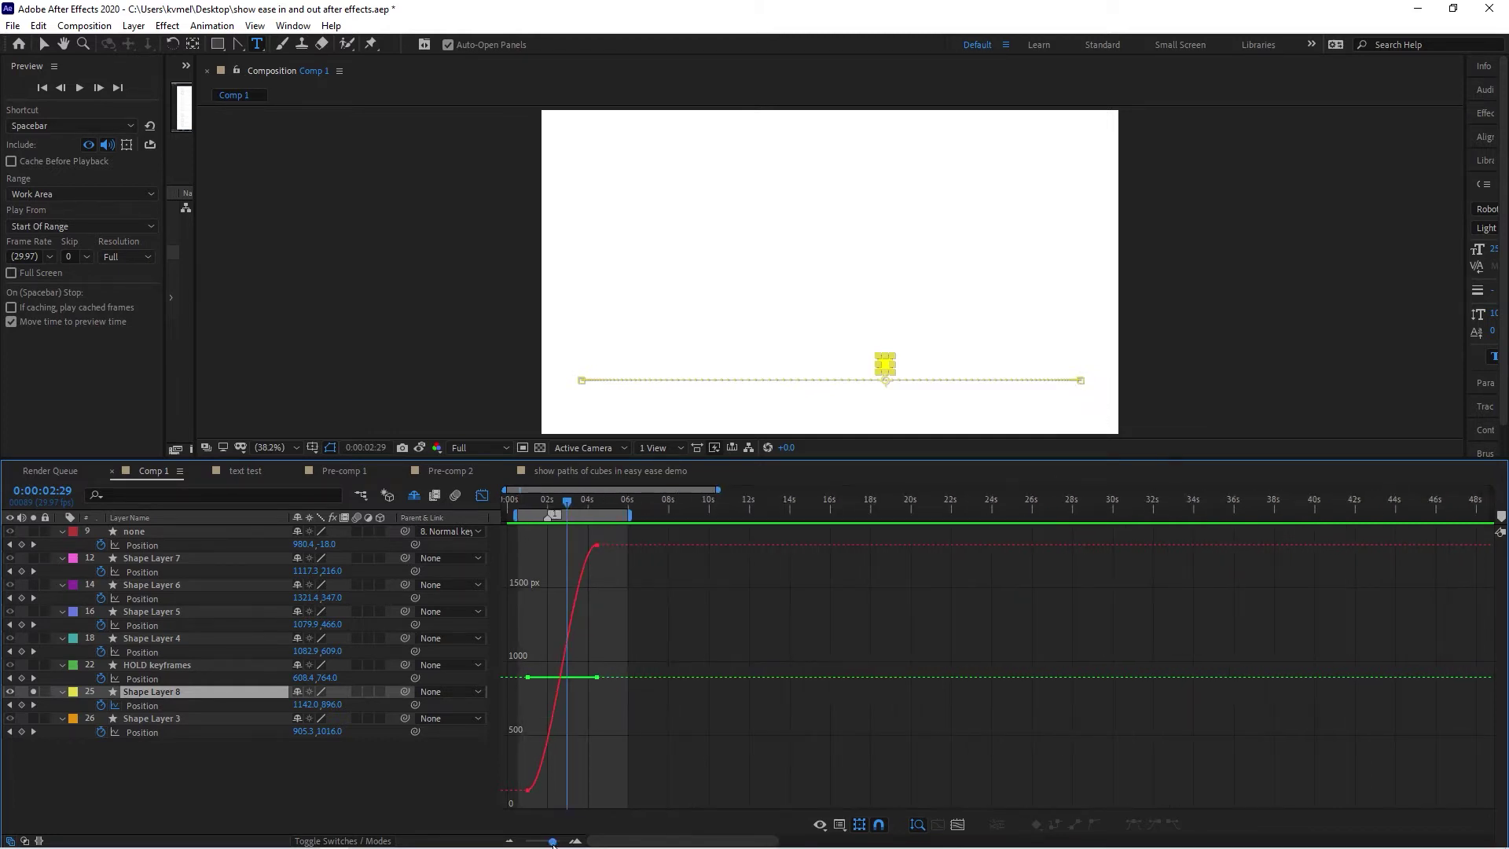
scroll(1022, 676, "up", 3)
scroll(559, 843, "up", 3)
scroll(559, 843, "down", 3)
scroll(559, 842, "up", 2)
mouse_move(668, 791)
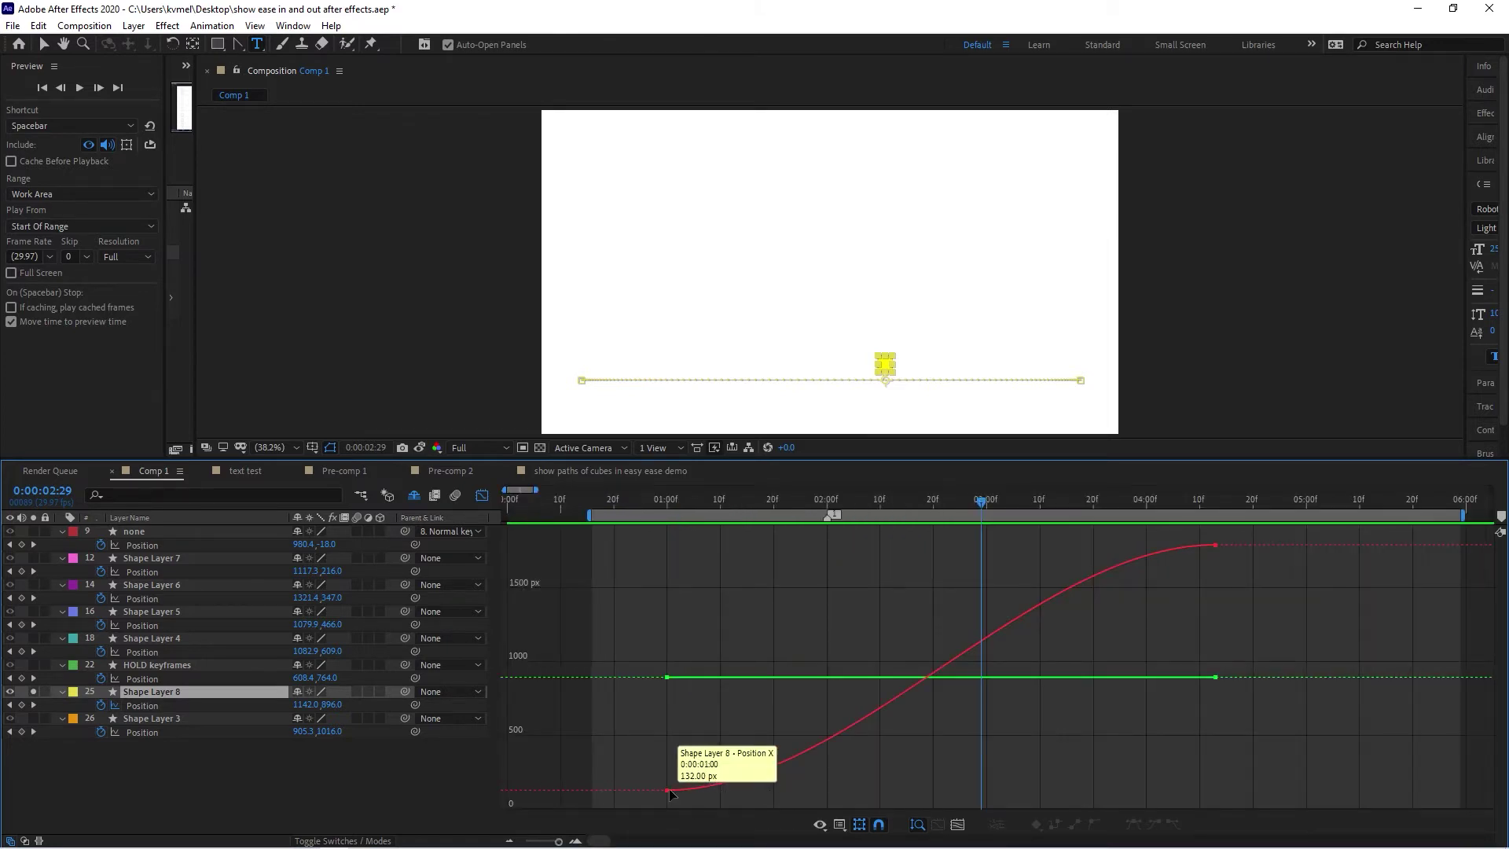
mouse_move(668, 790)
left_mouse_down()
mouse_move(664, 766)
mouse_move(660, 790)
left_mouse_up()
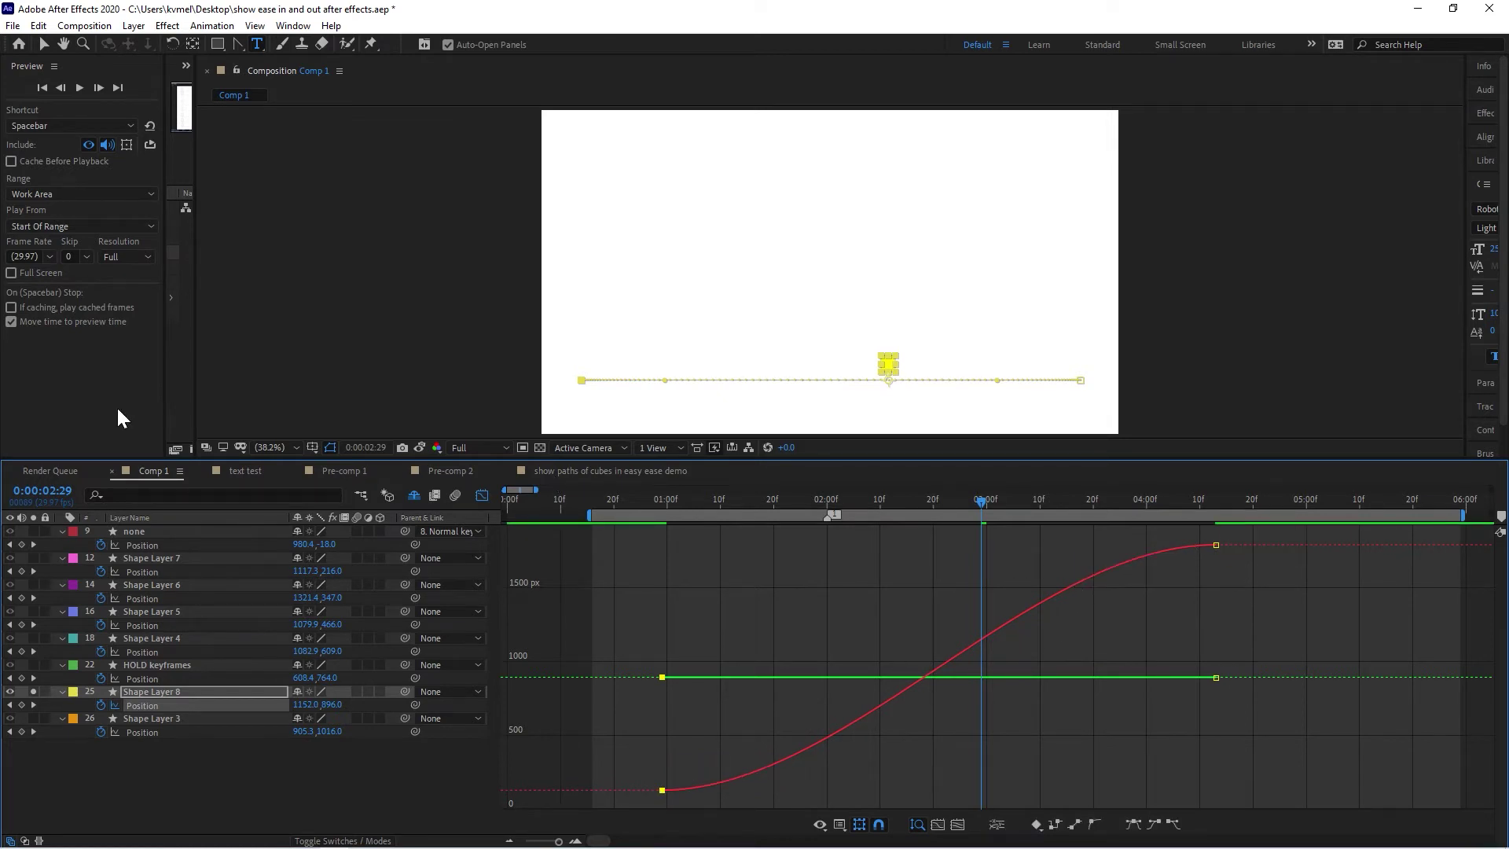
Activate the Pen tool for editing the Position curve.
left_click(41, 43)
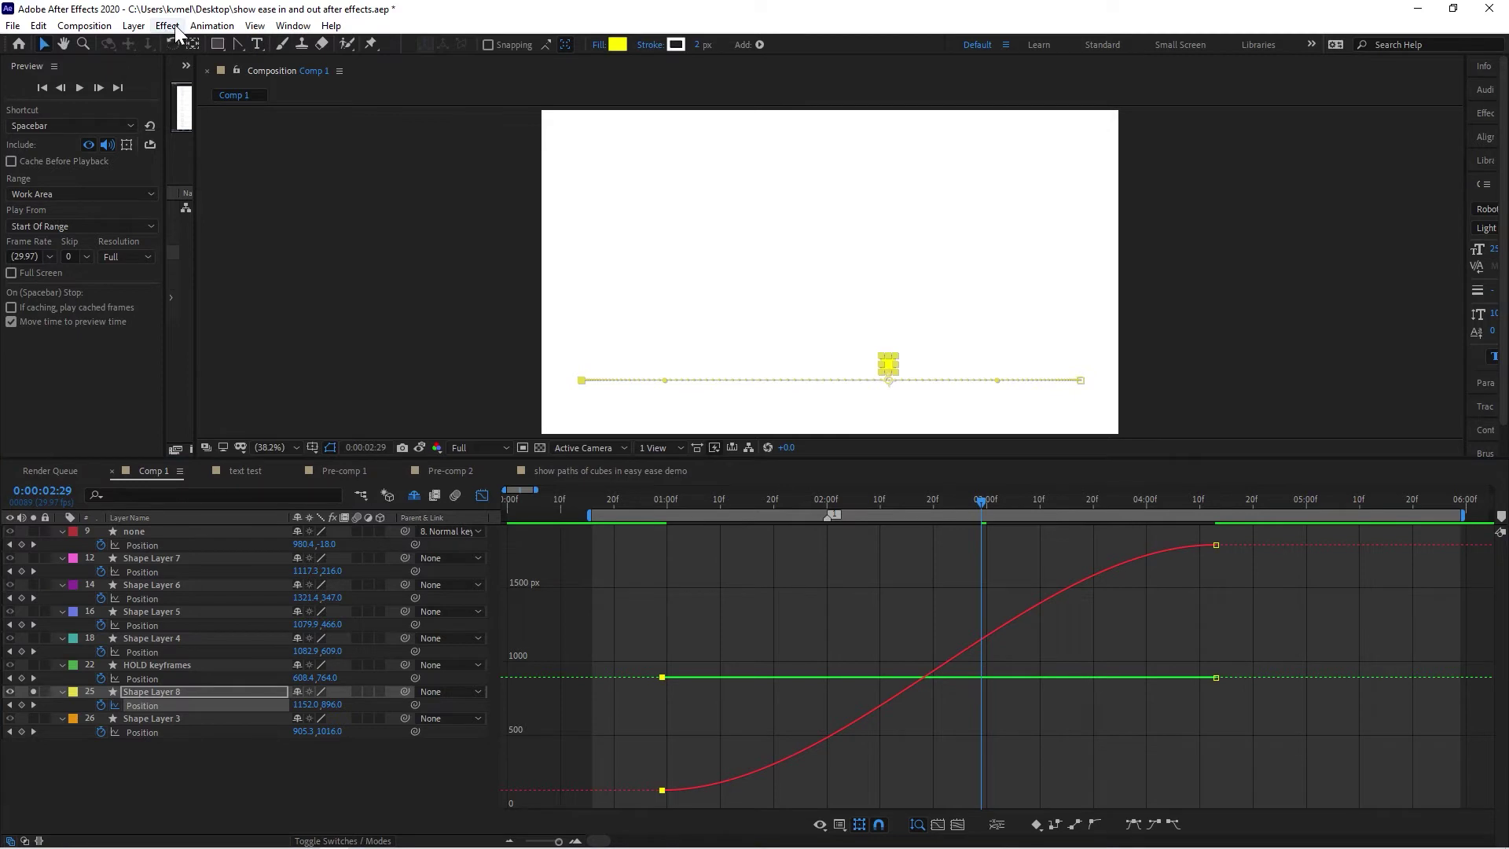
left_click(234, 45)
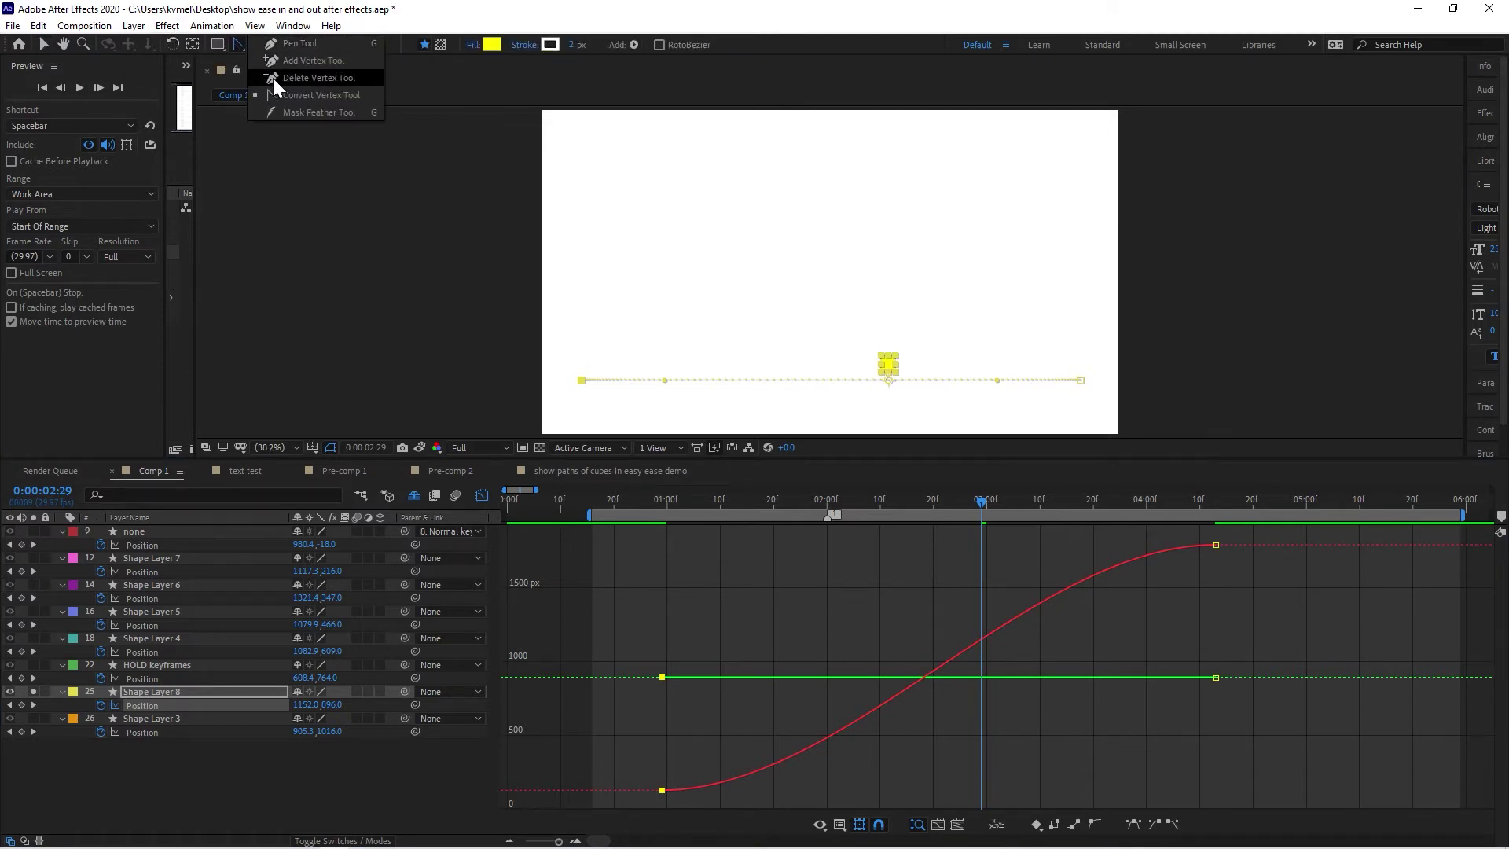
left_click(268, 43)
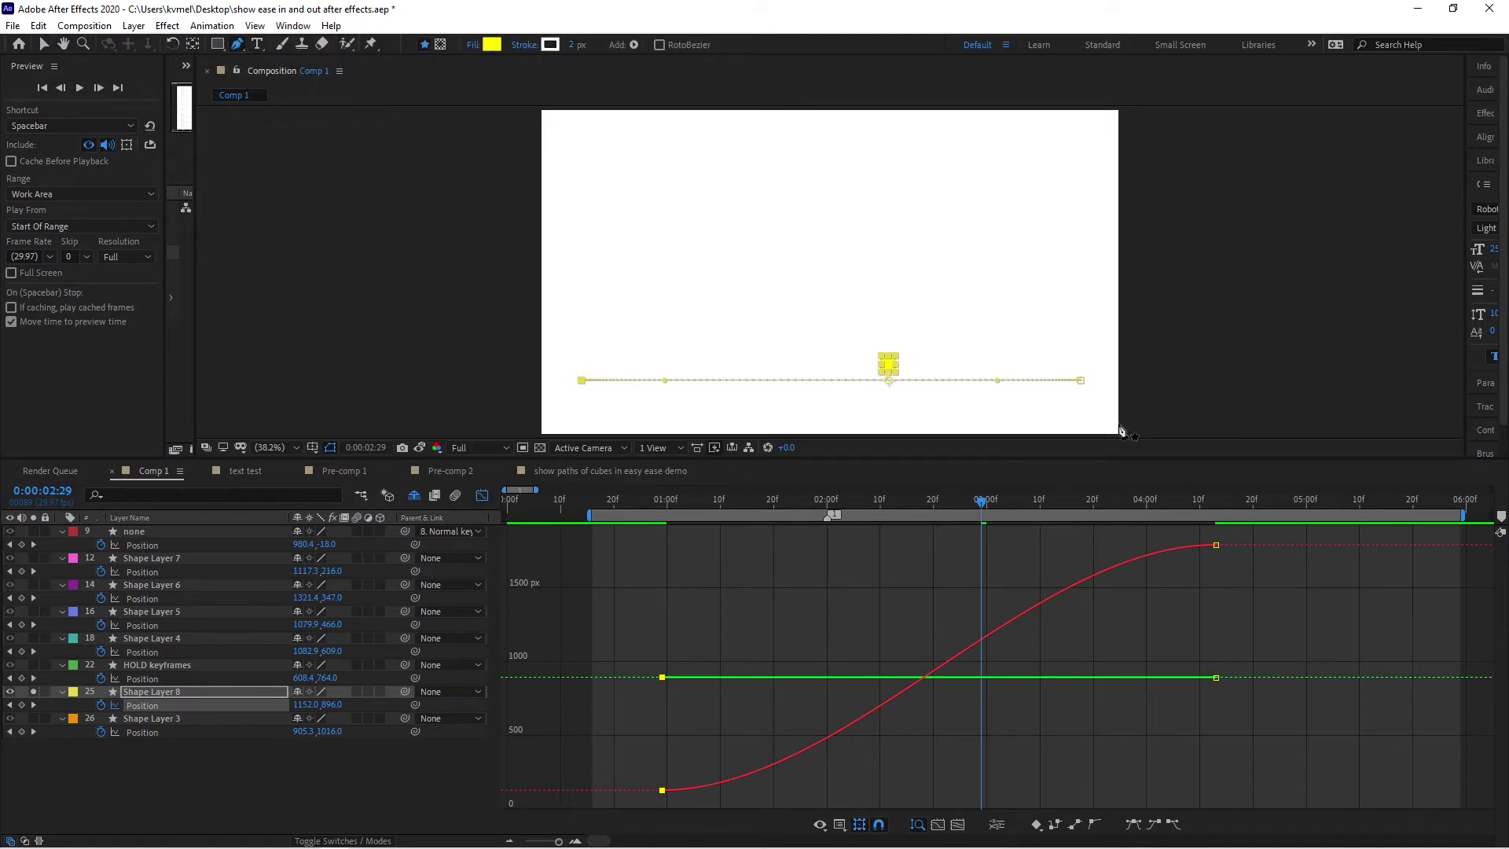
Add a Position keyframe at 0:00:03:13 on Shape Layer 8's curve and return to the Selection tool.
left_click(1056, 596)
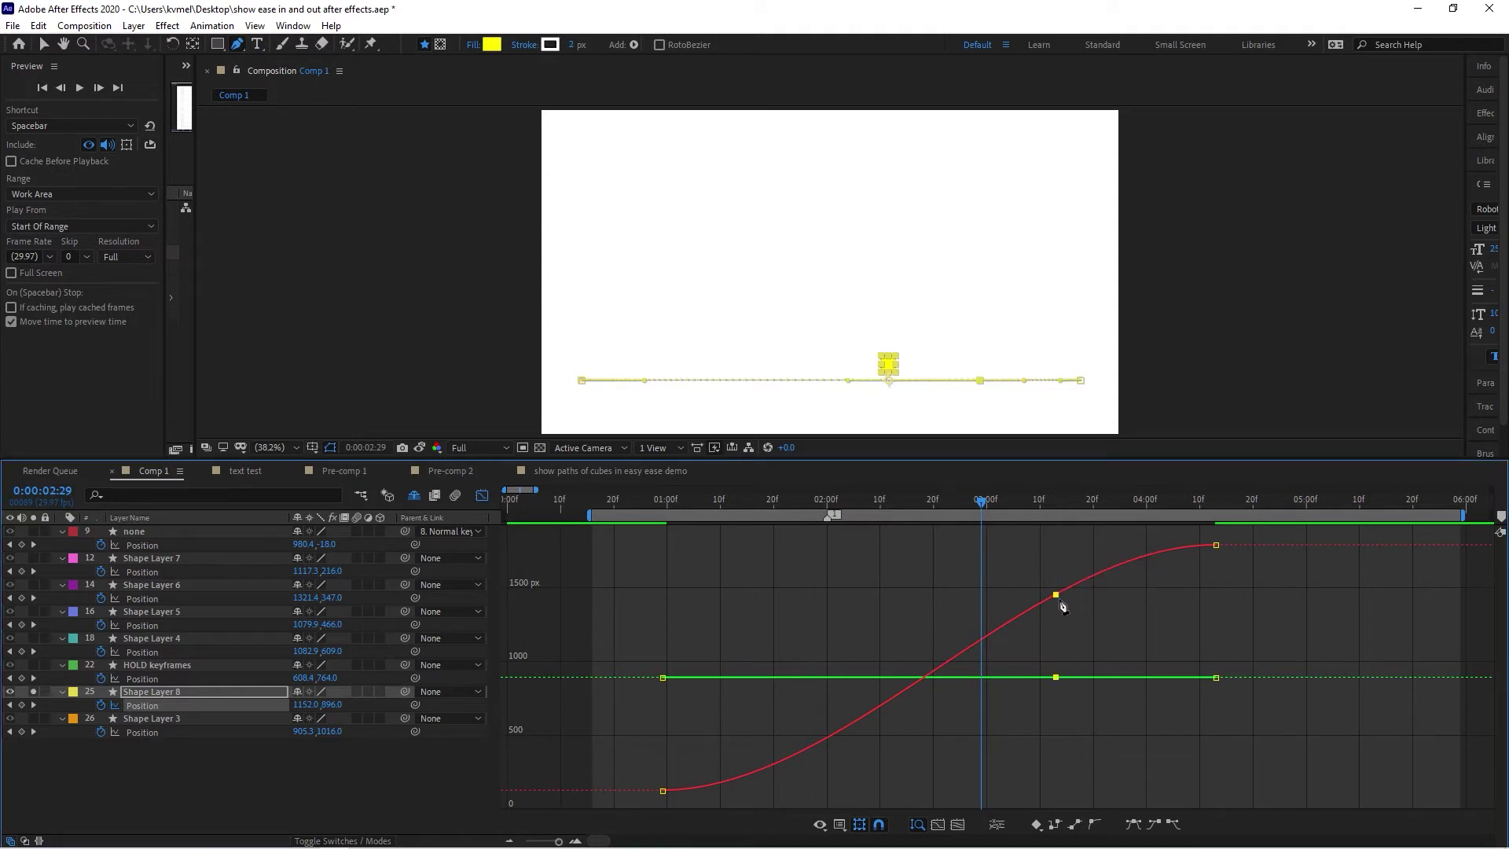
left_click(1056, 596)
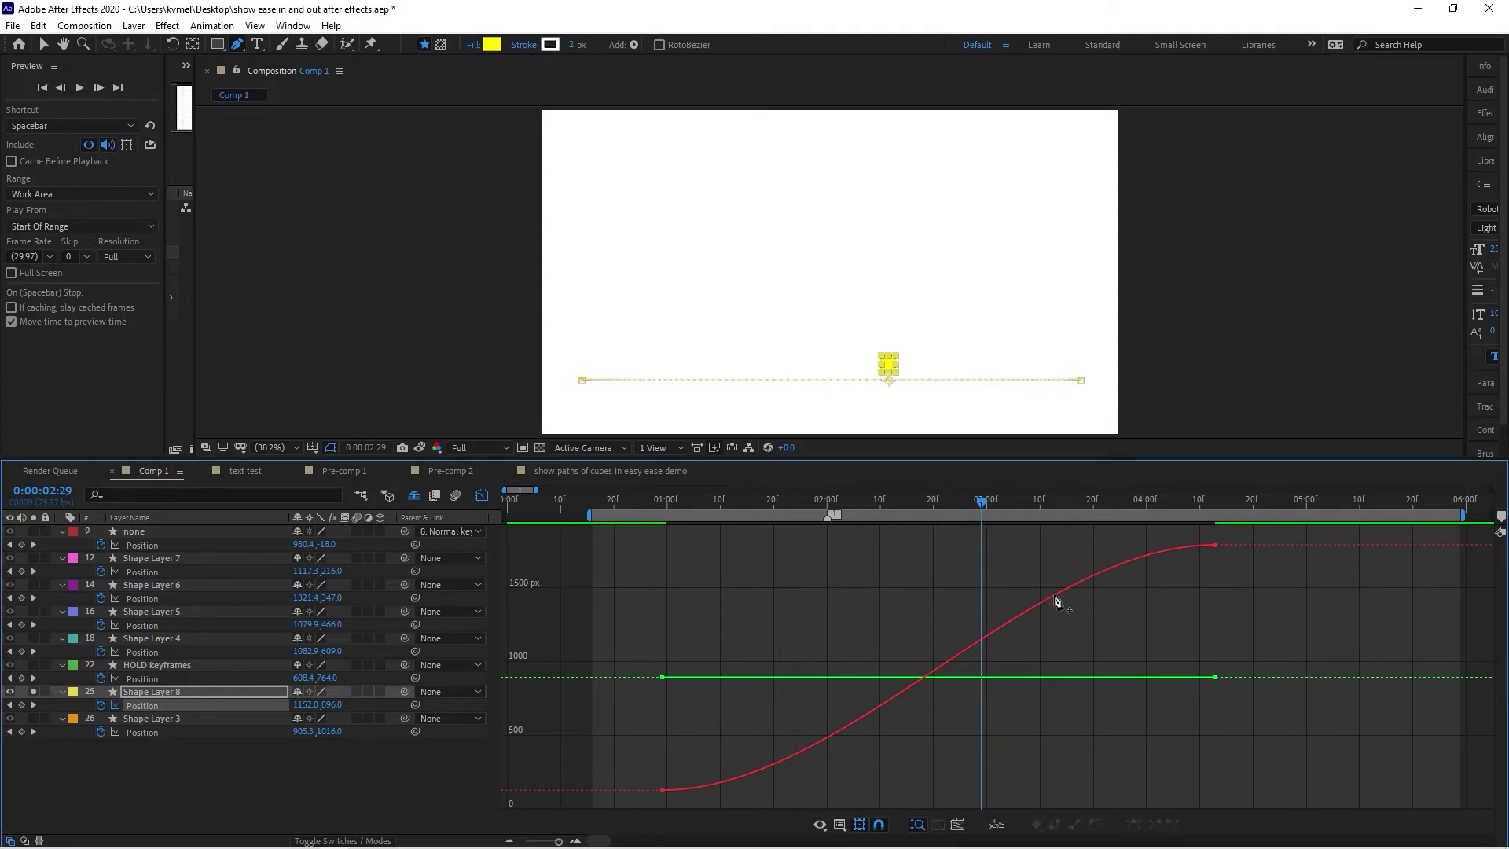
left_click(1057, 599)
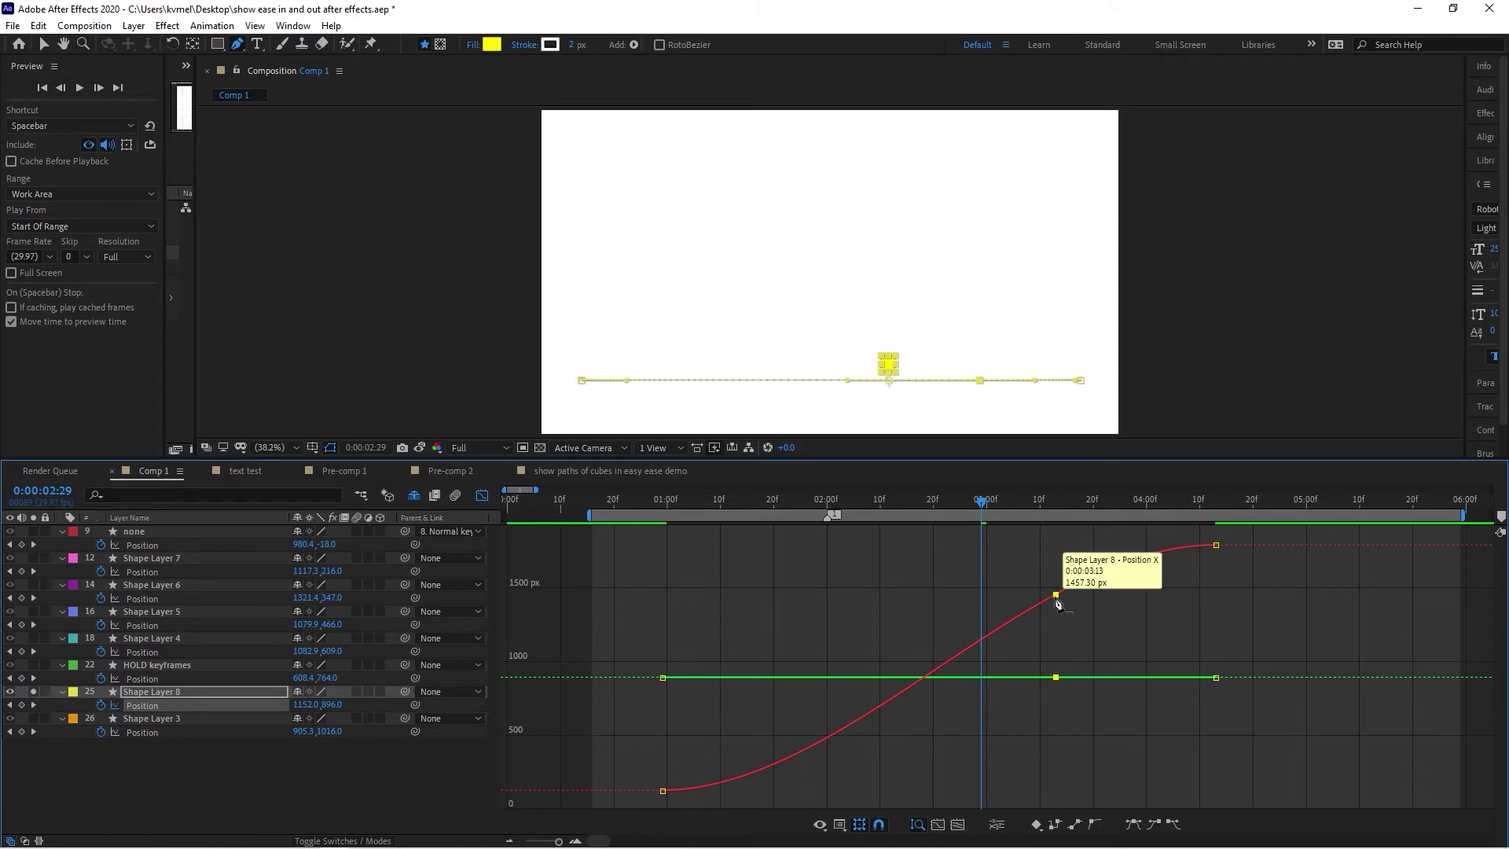
key("v")
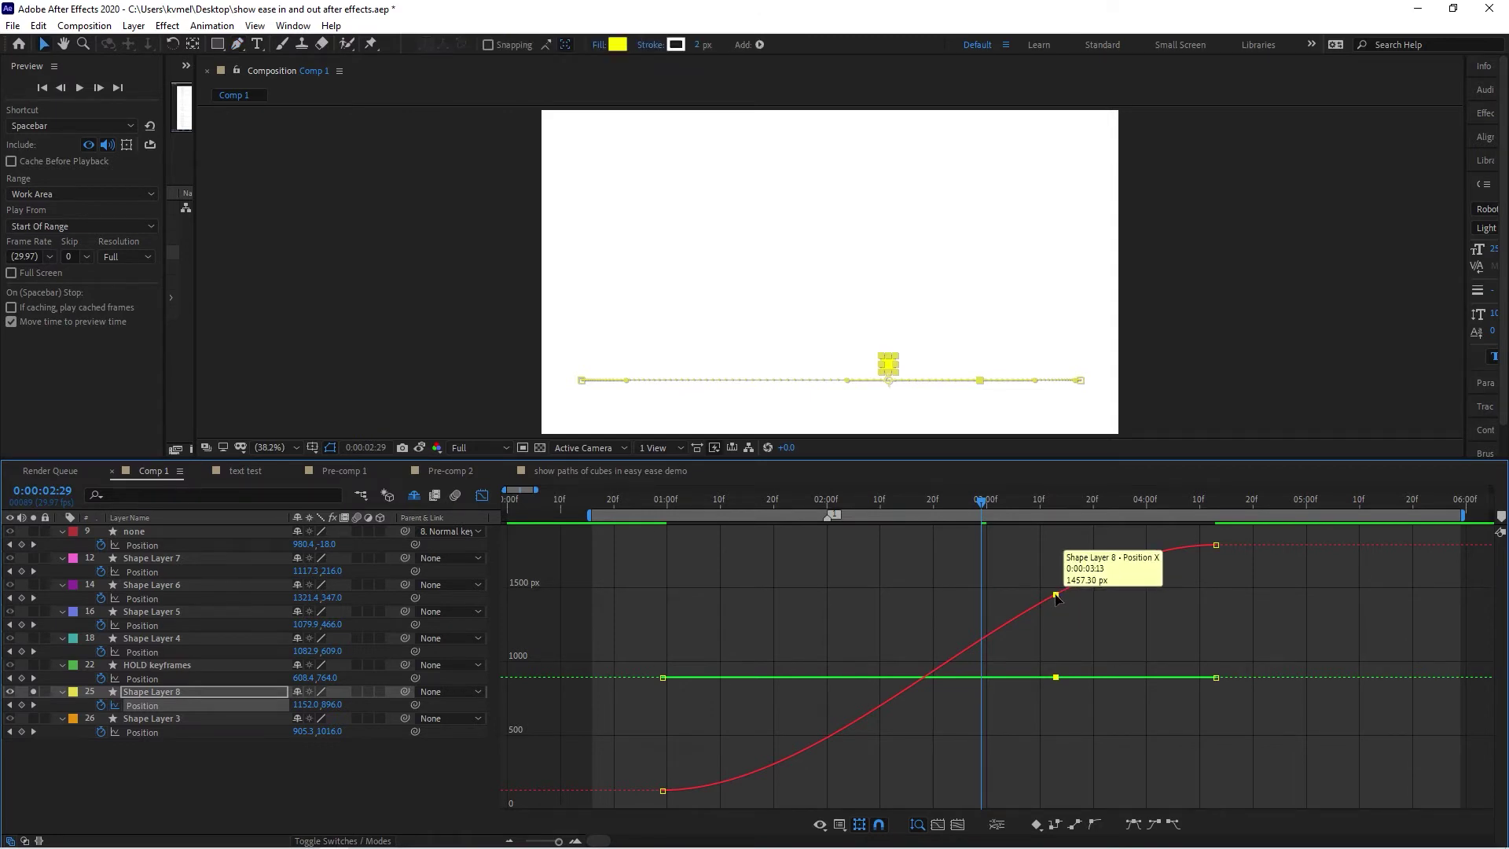
Move Shape Layer 8's new middle Position keyframe earlier to 0:00:02:06 at about 1495 px and preview the motion.
left_click_drag(1057, 599, 871, 592)
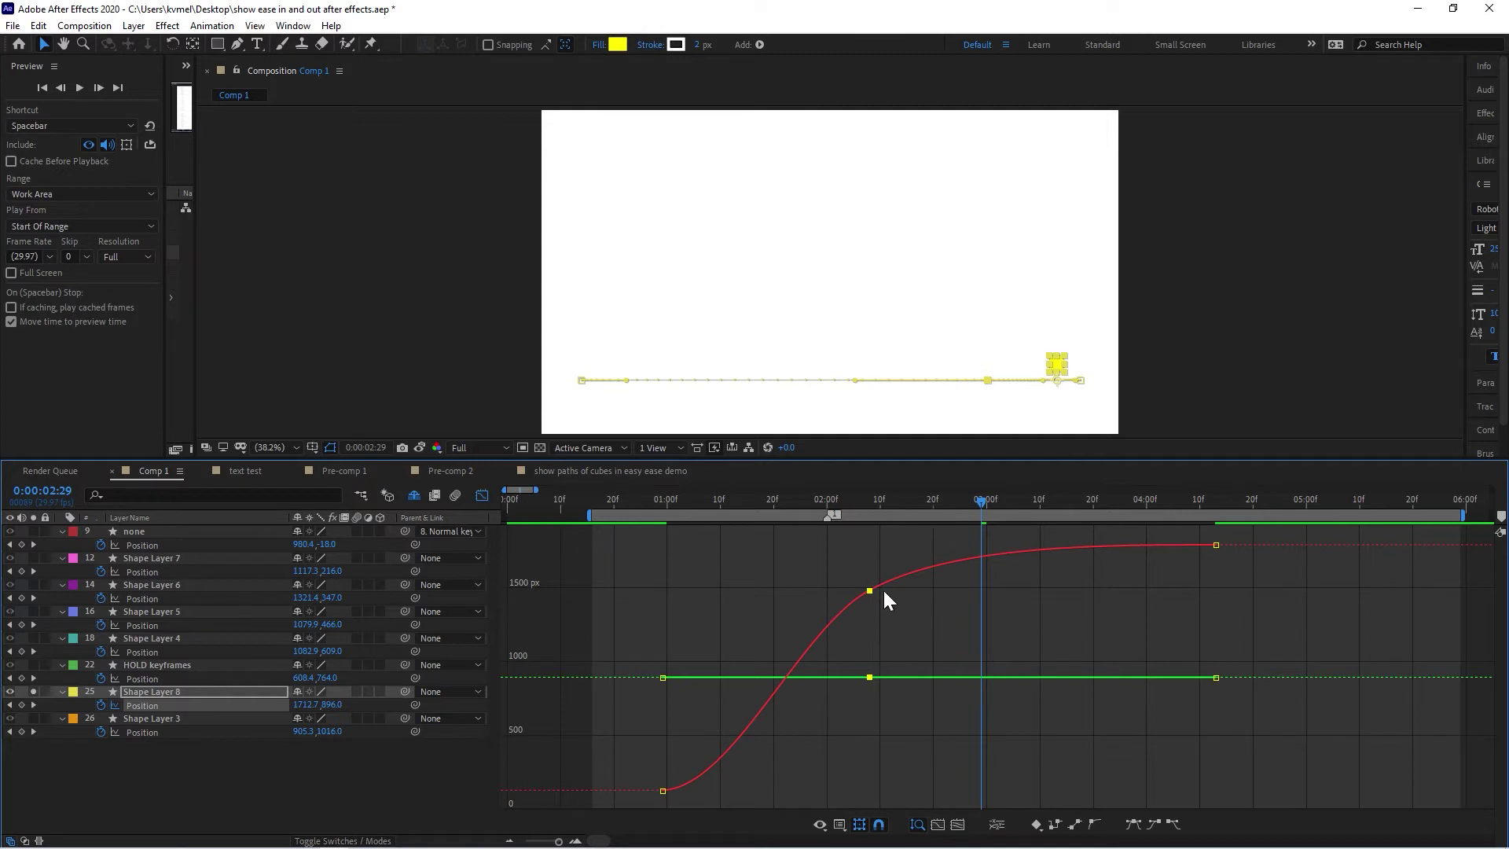
left_click_drag(867, 589, 861, 591)
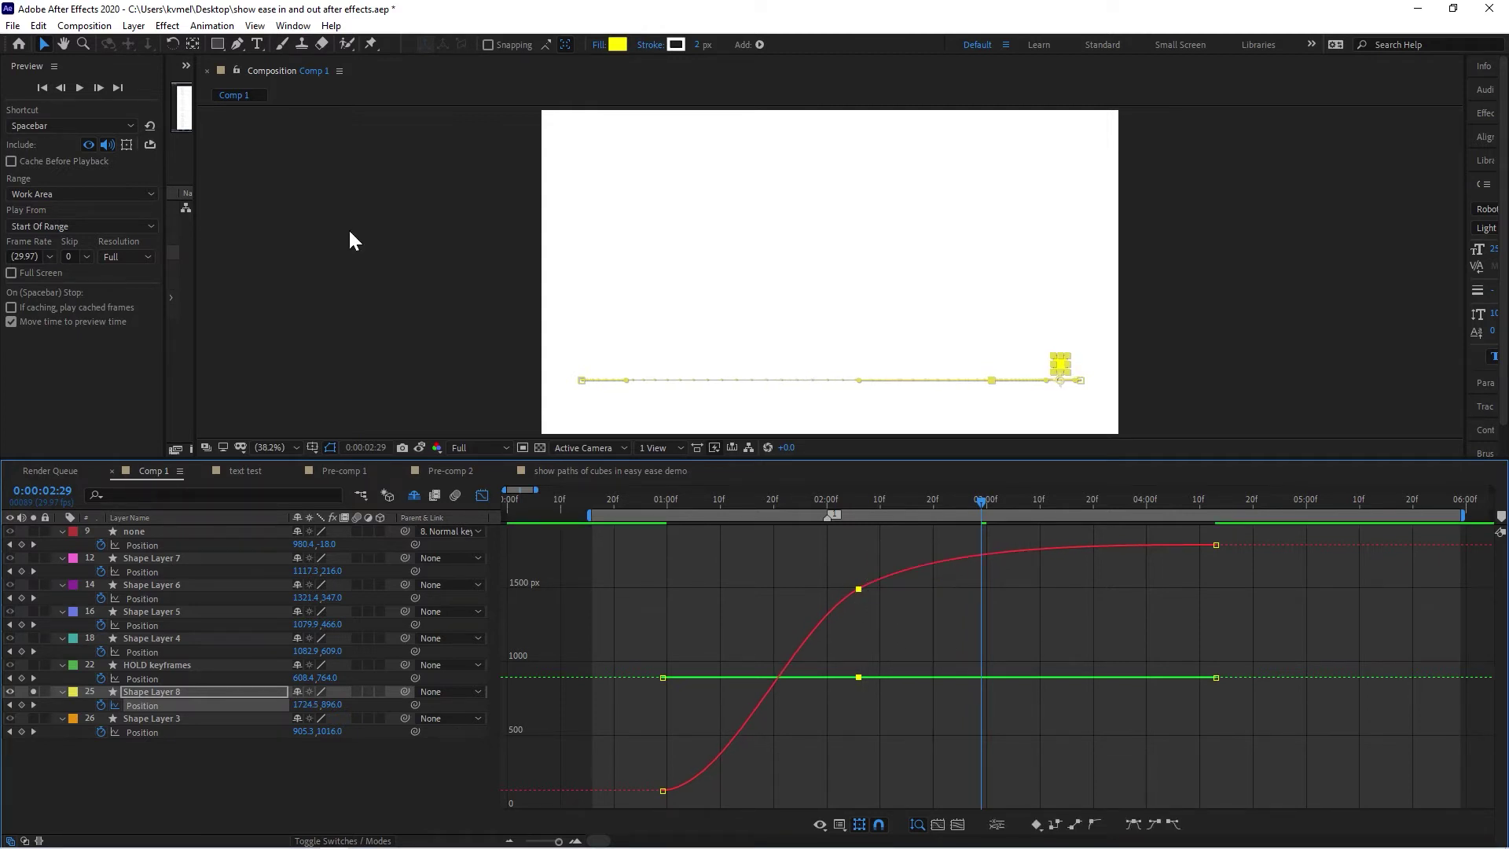
left_click(80, 87)
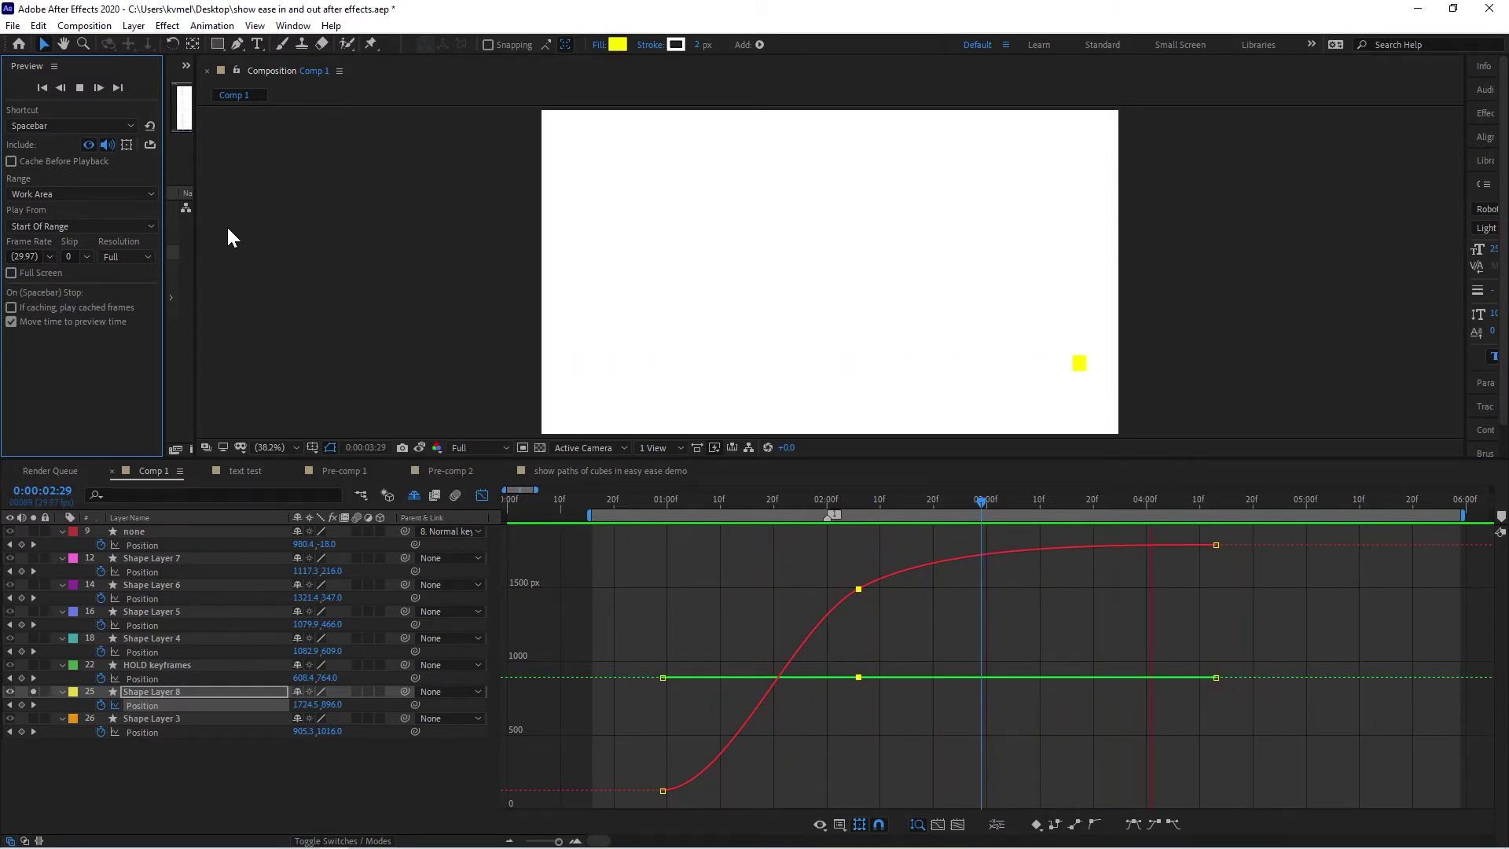
key("space")
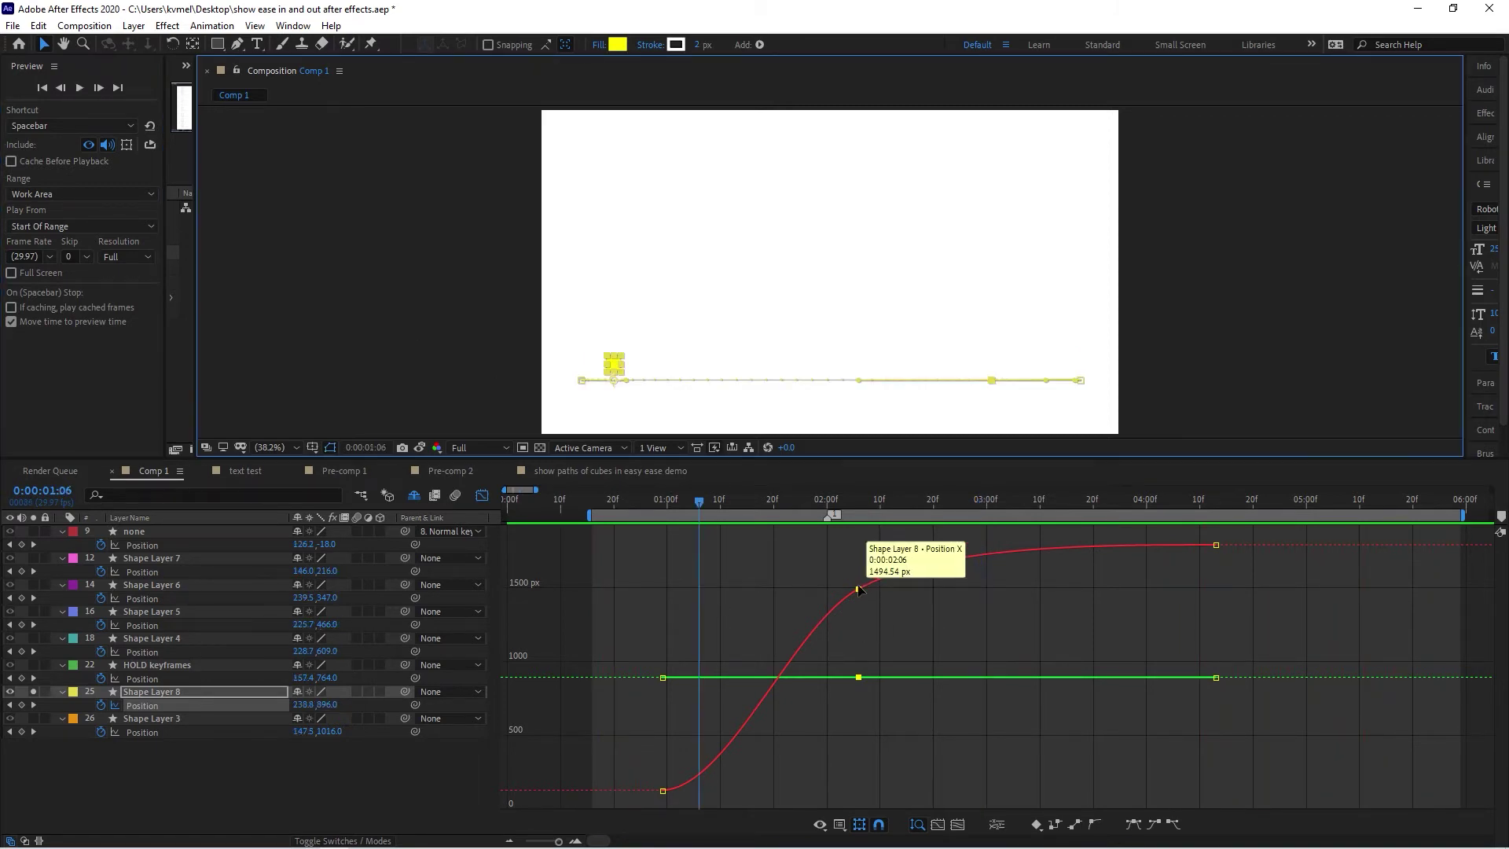
Move the middle Position keyframe earlier again, to about 0:00:01:18 at nearly the same height, and preview the steeper start.
mouse_move(858, 592)
left_click_drag(858, 590, 766, 590)
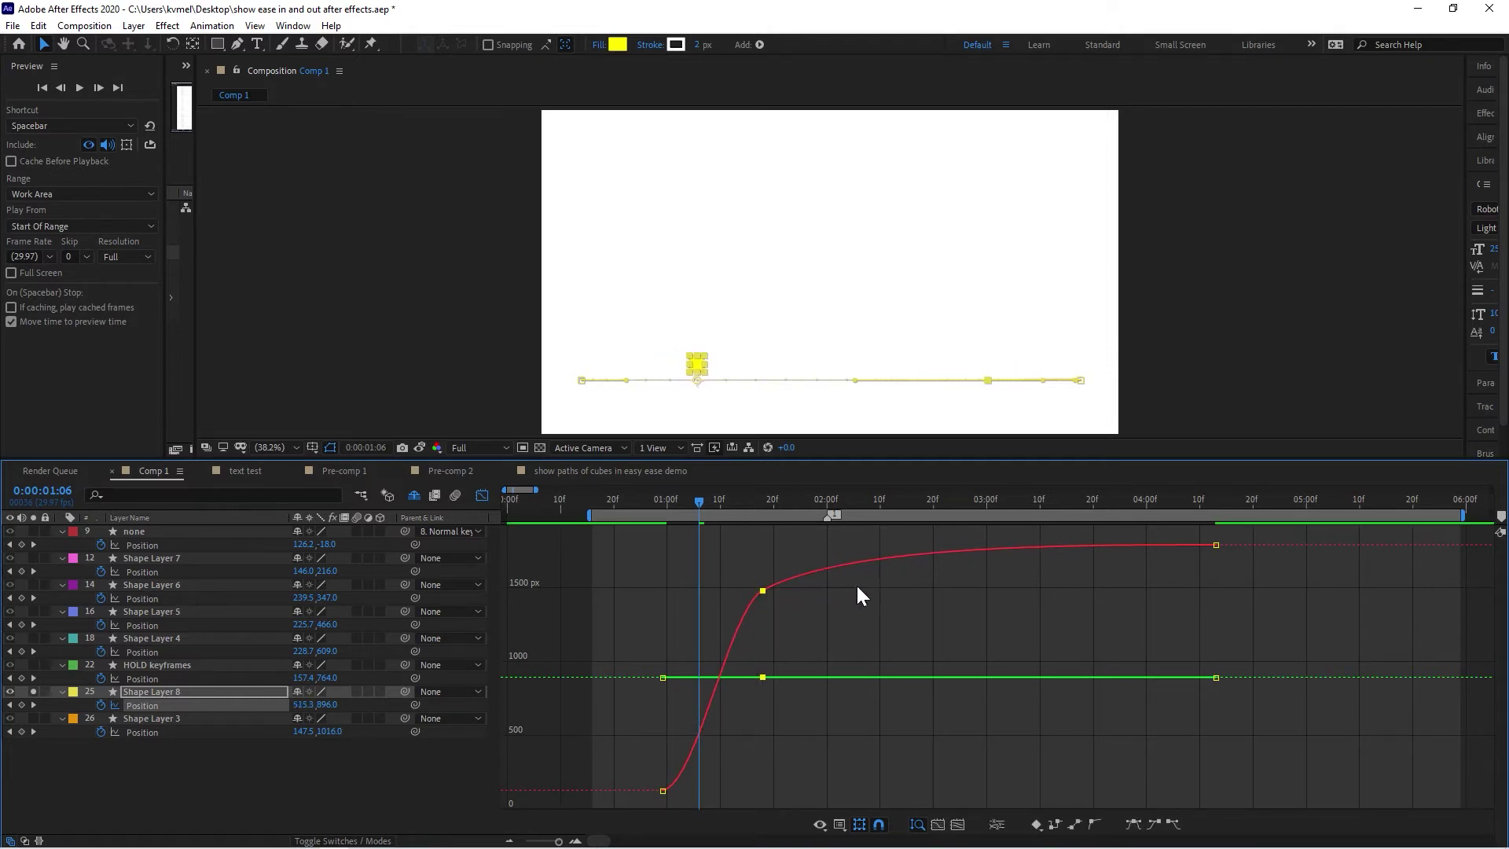
left_click(83, 86)
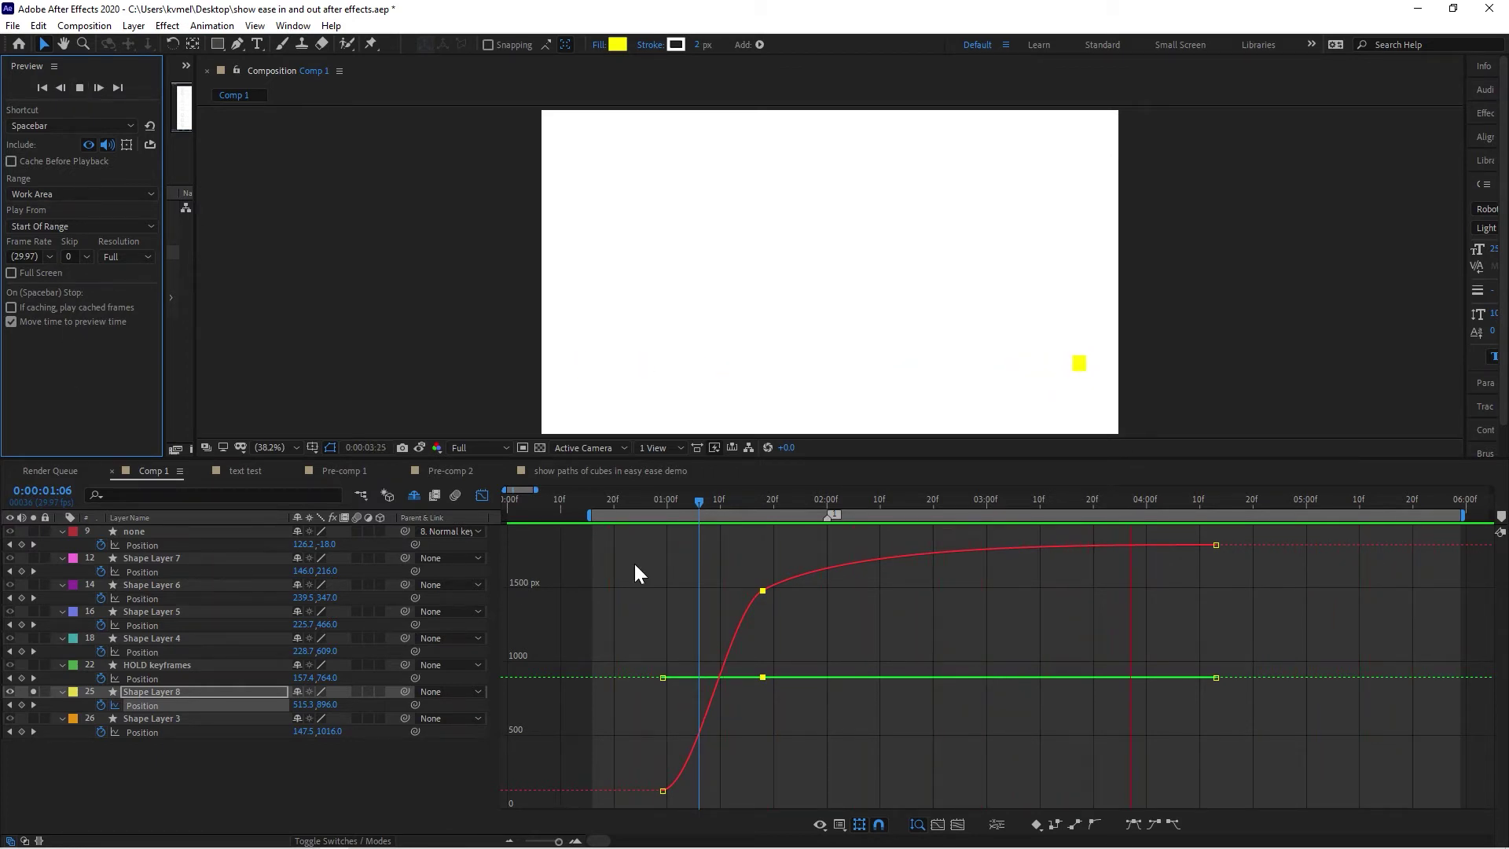
key("space")
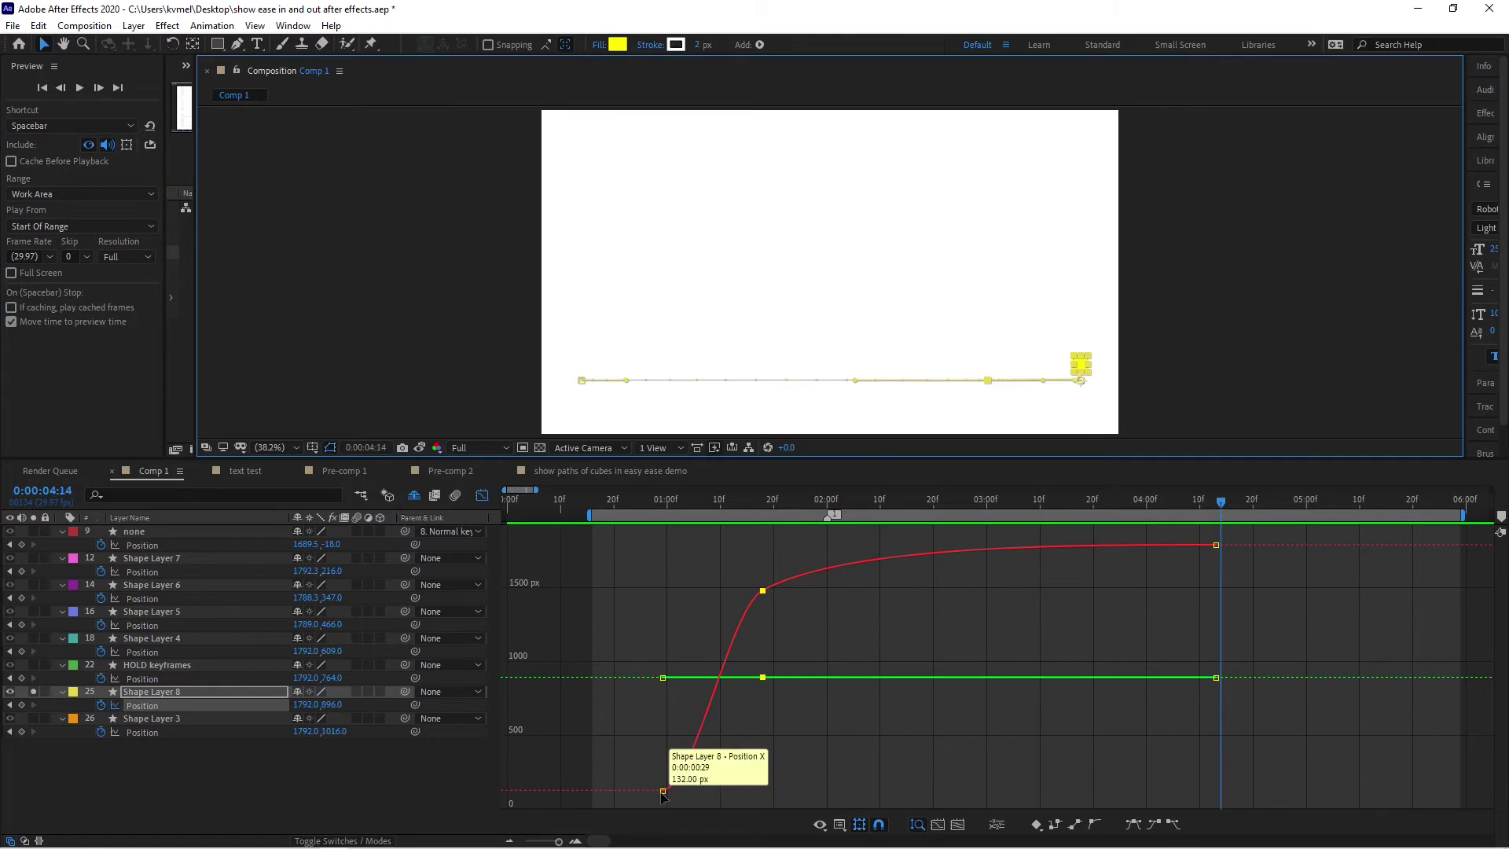
Set both the temporal and spatial interpolation of Shape Layer 8's first Position keyframe to Linear.
left_click(663, 791)
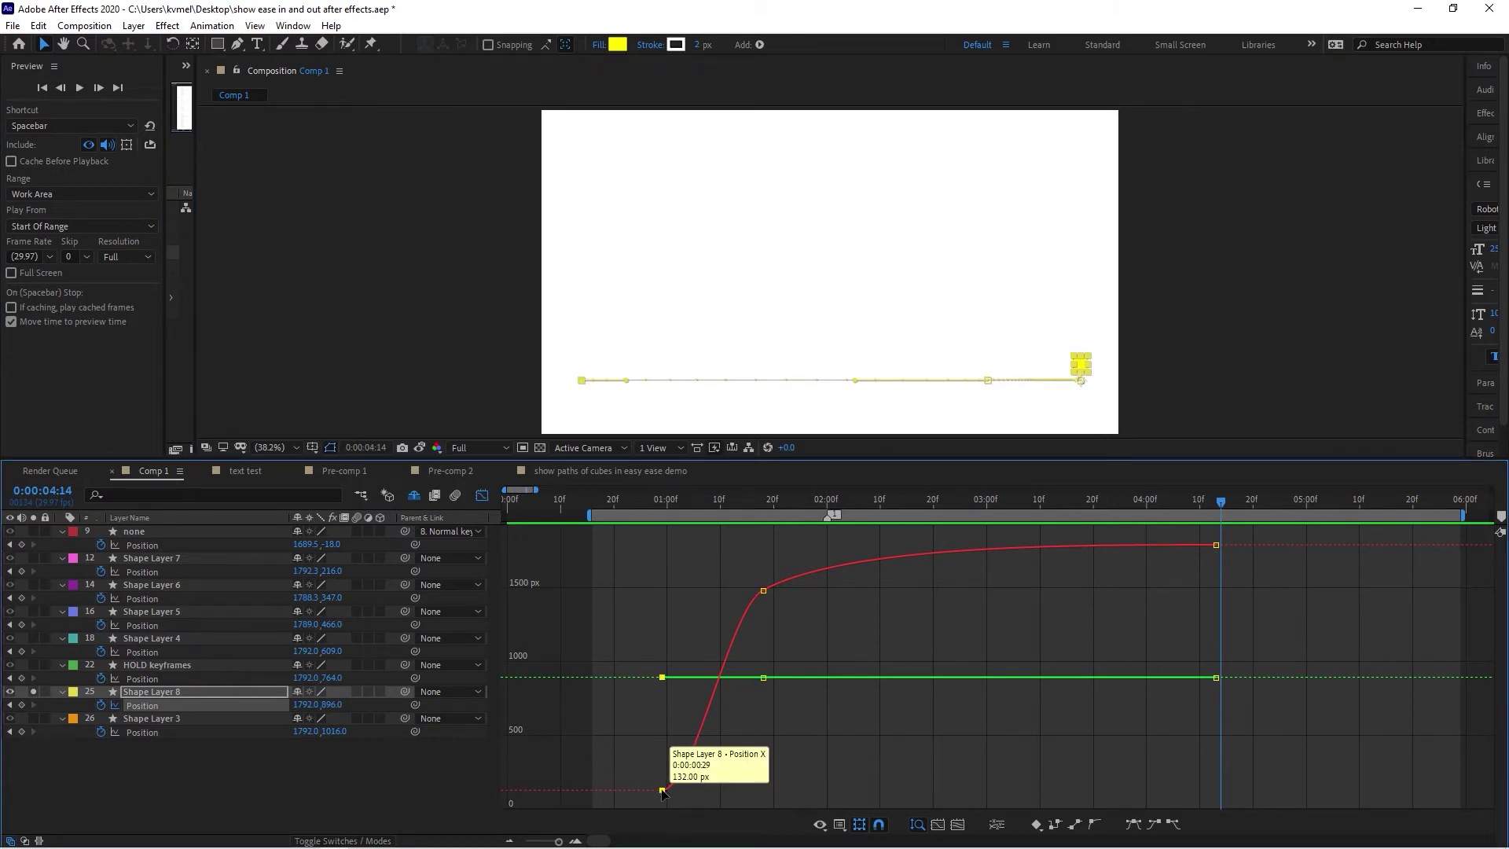
right_click(662, 791)
mouse_move(700, 781)
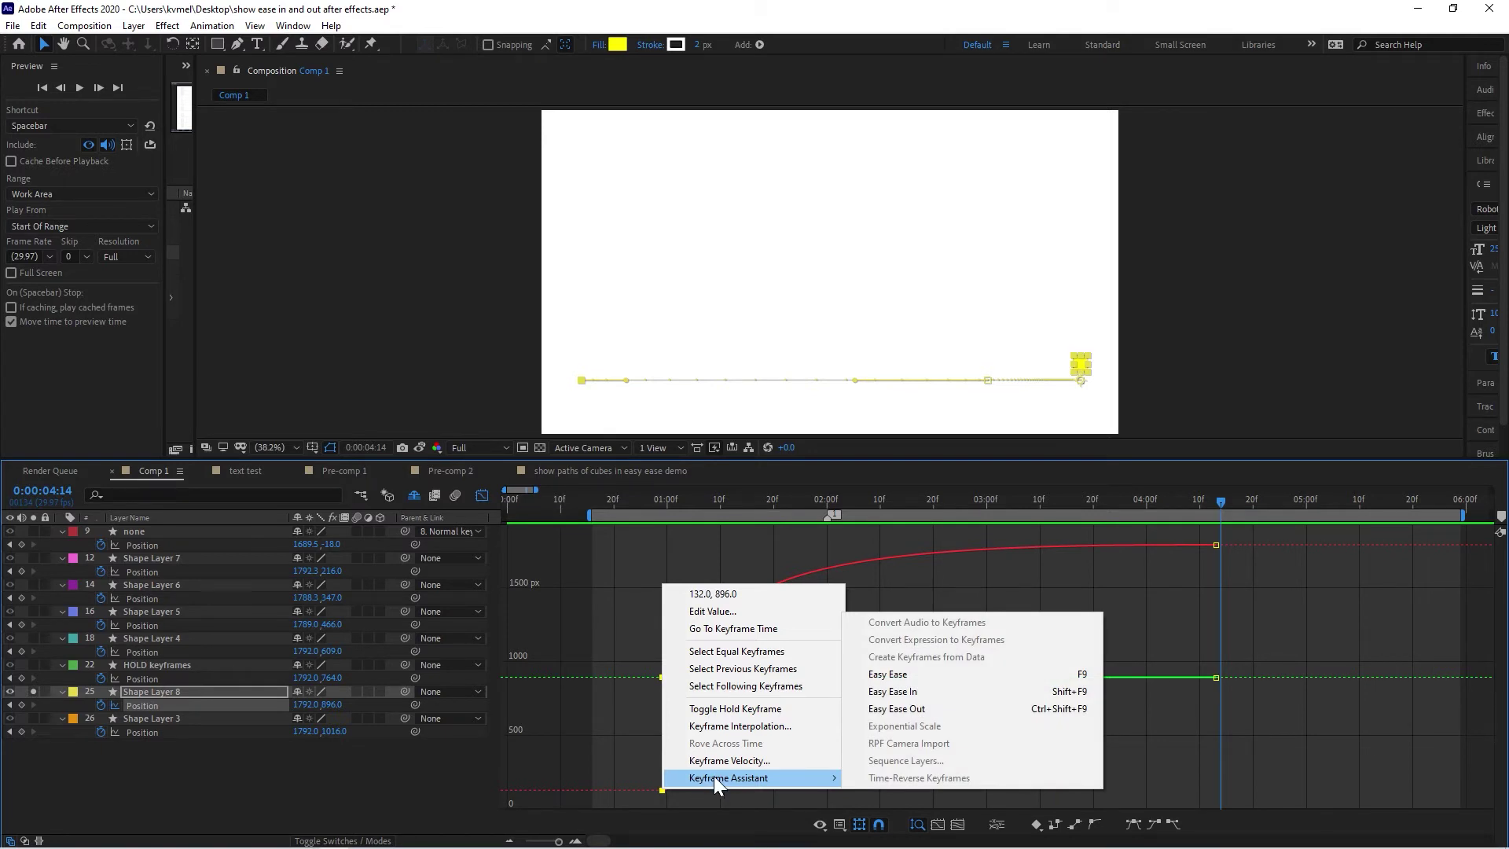
left_click(707, 725)
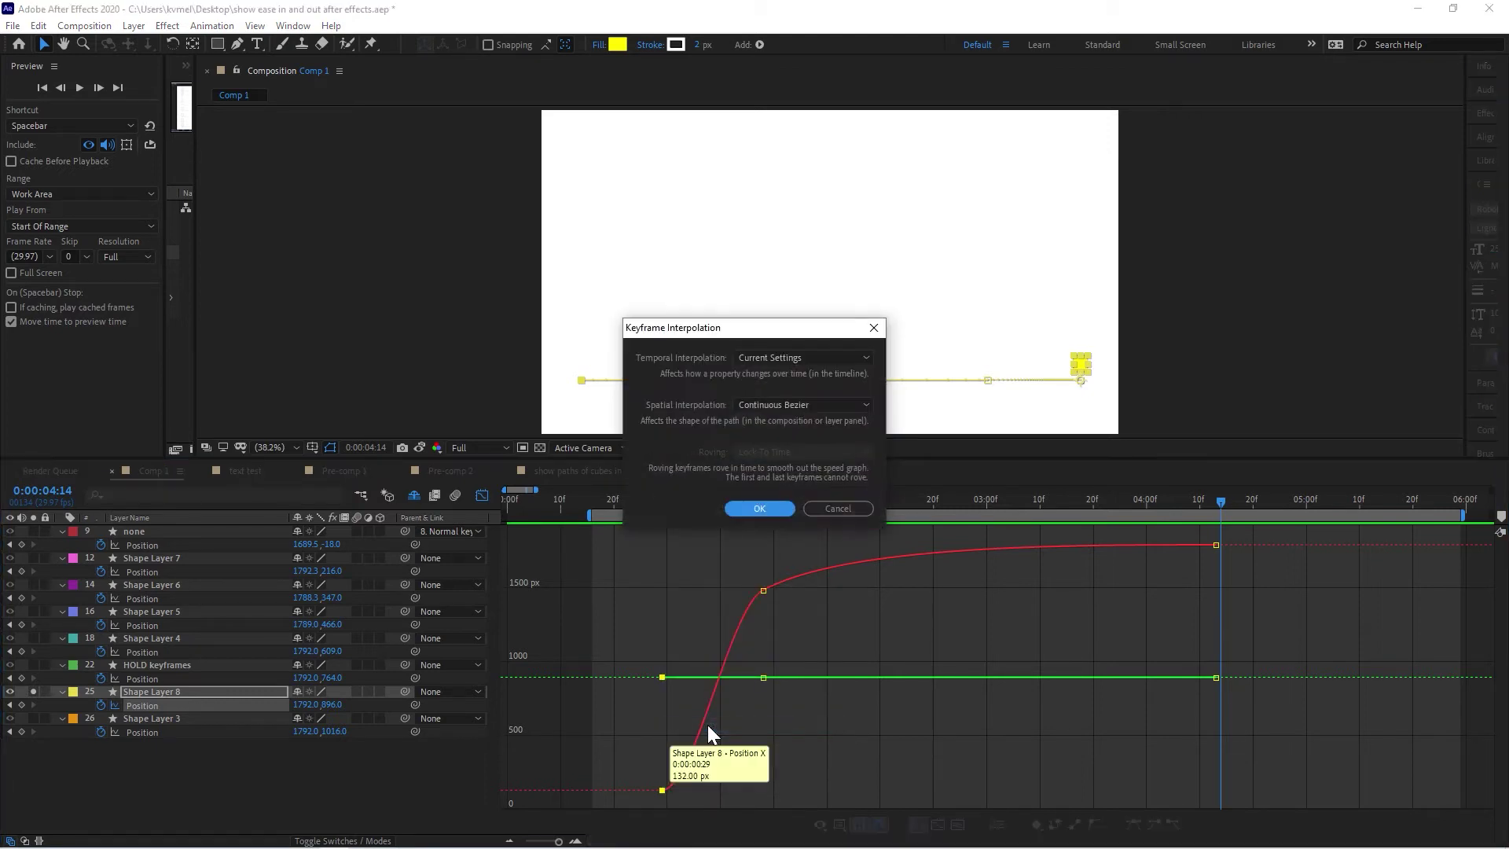
left_click(747, 357)
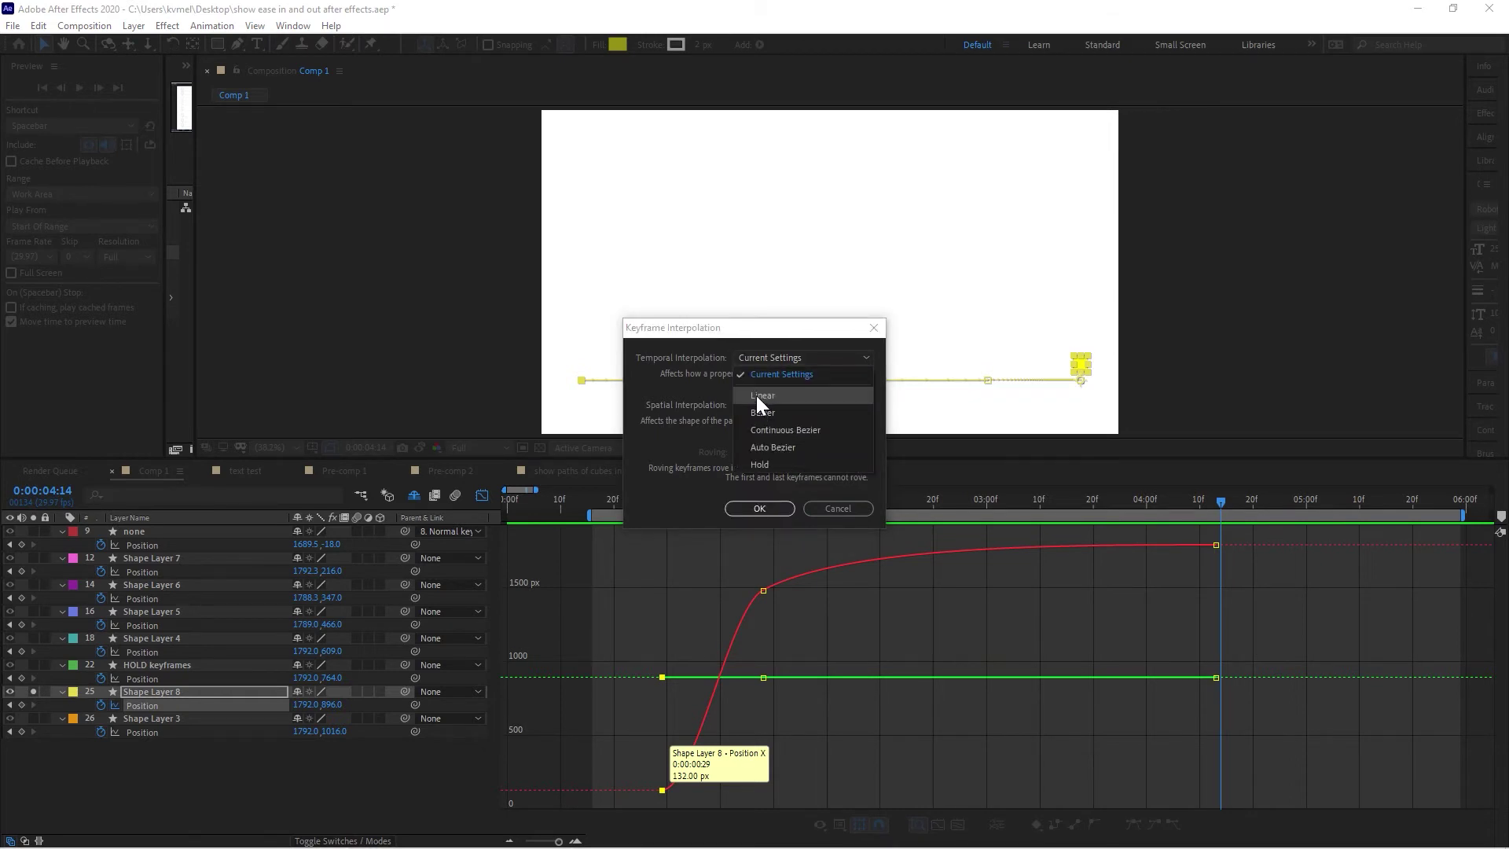
left_click(756, 394)
left_click(761, 404)
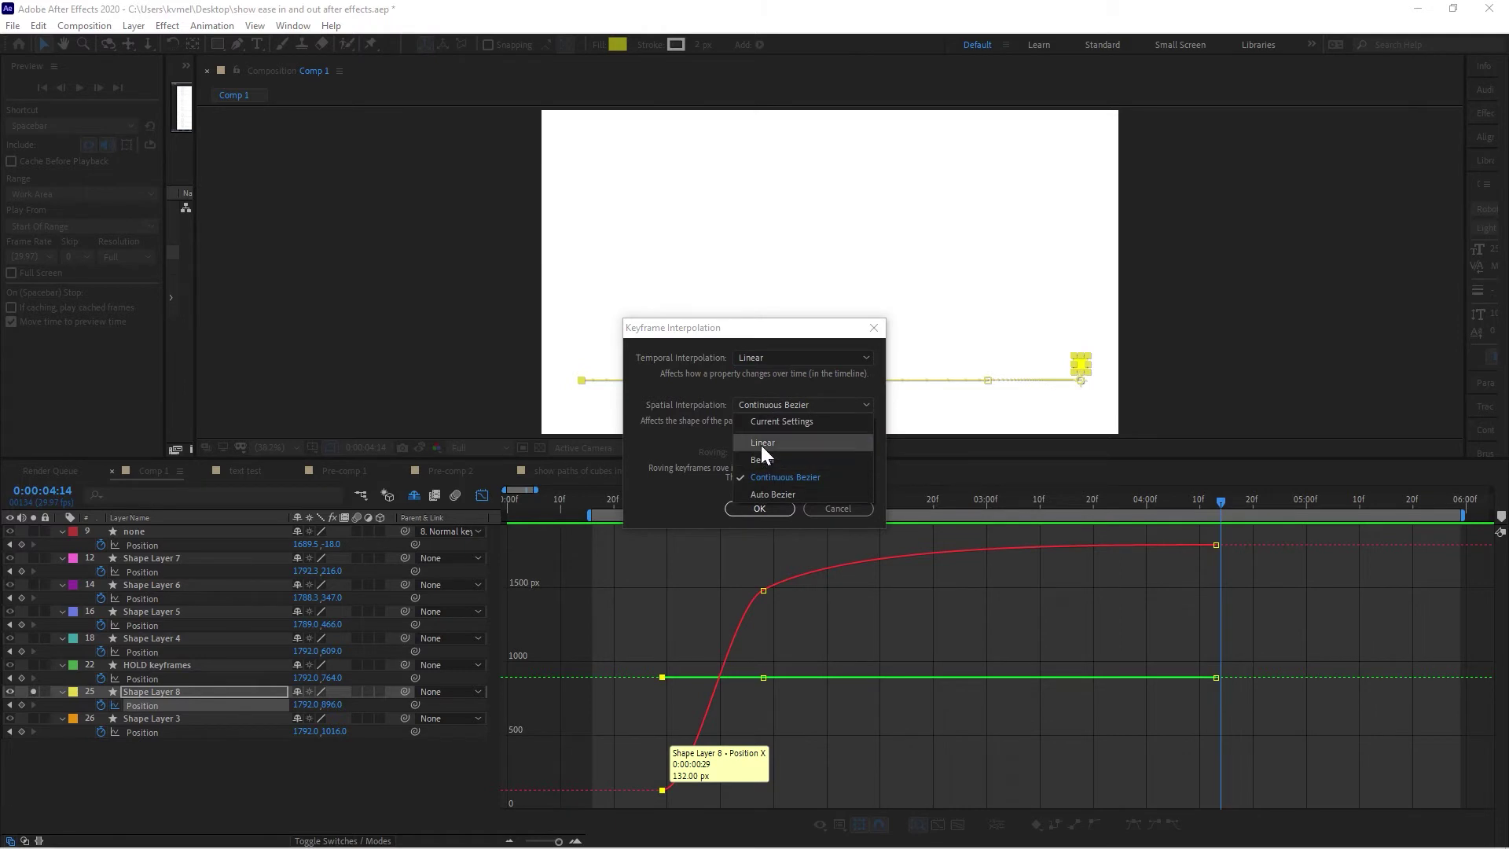
left_click(759, 442)
left_click(757, 509)
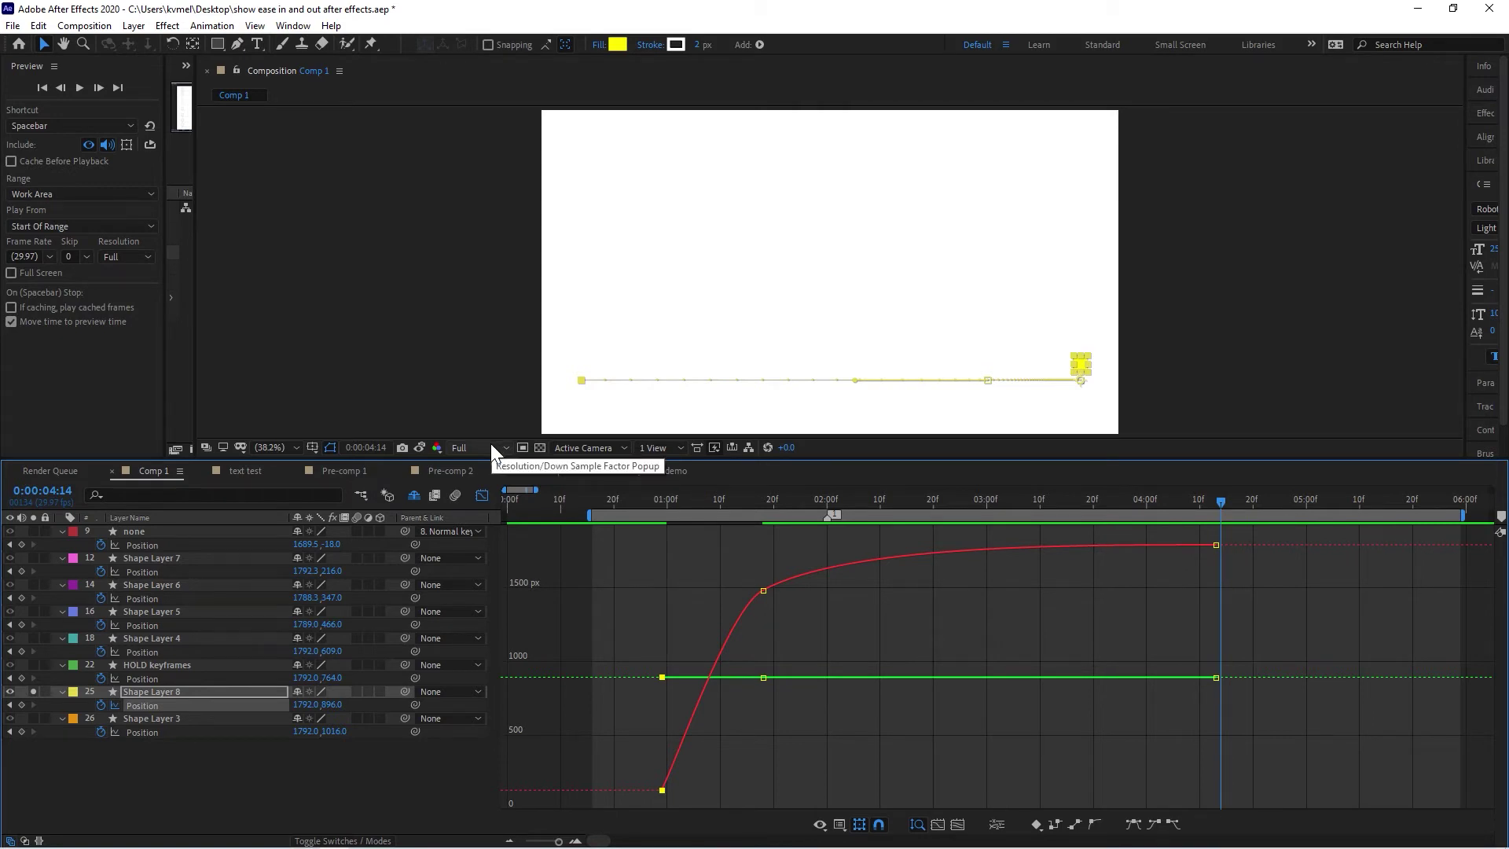
Compare Shape Layer 8's keyframes in the layer bar view with its graph curve, and play the composition.
left_click(482, 496)
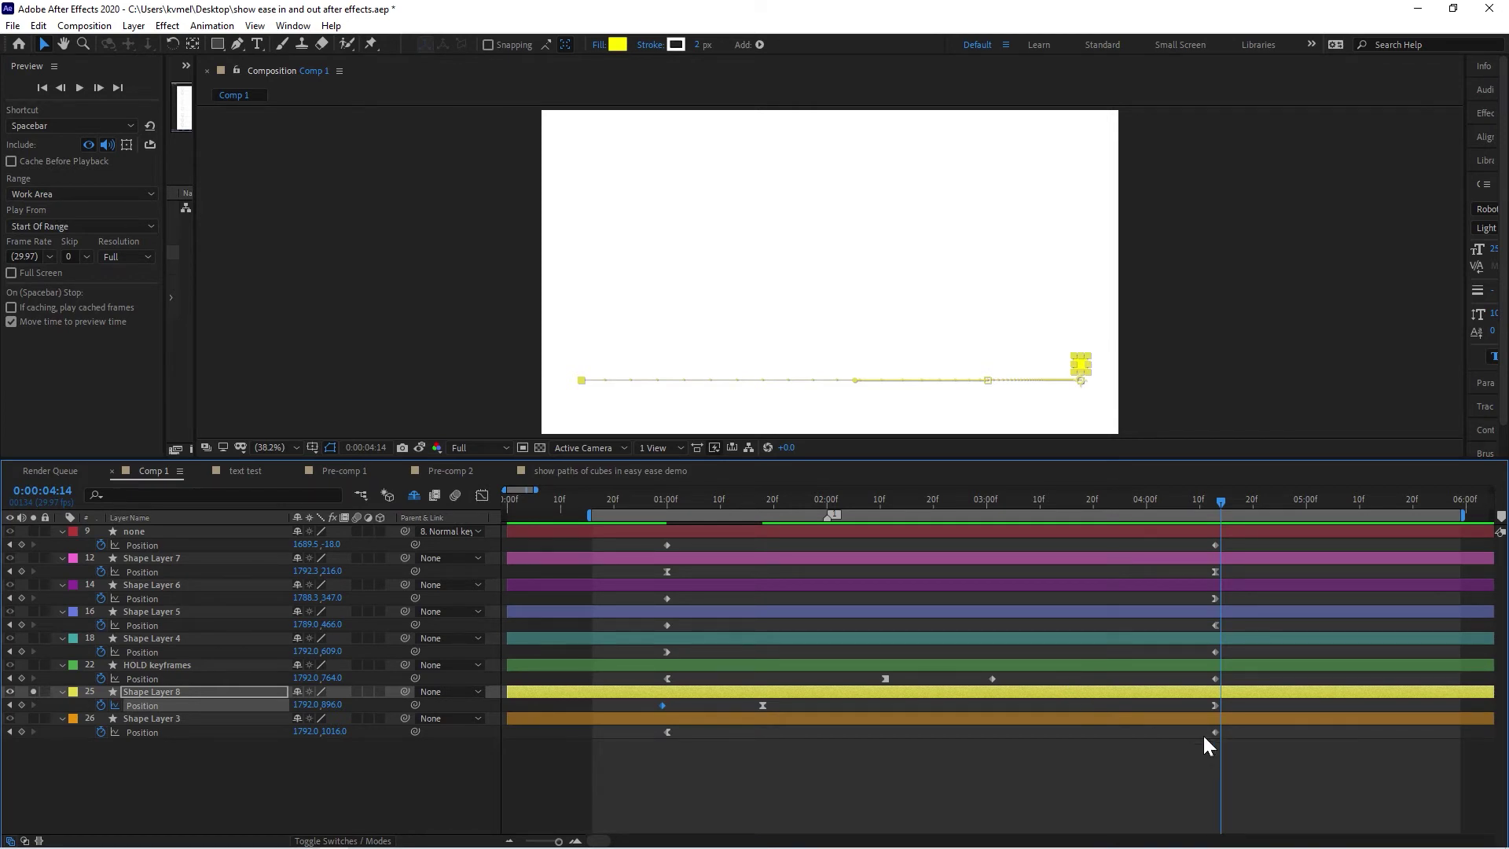
left_click(483, 495)
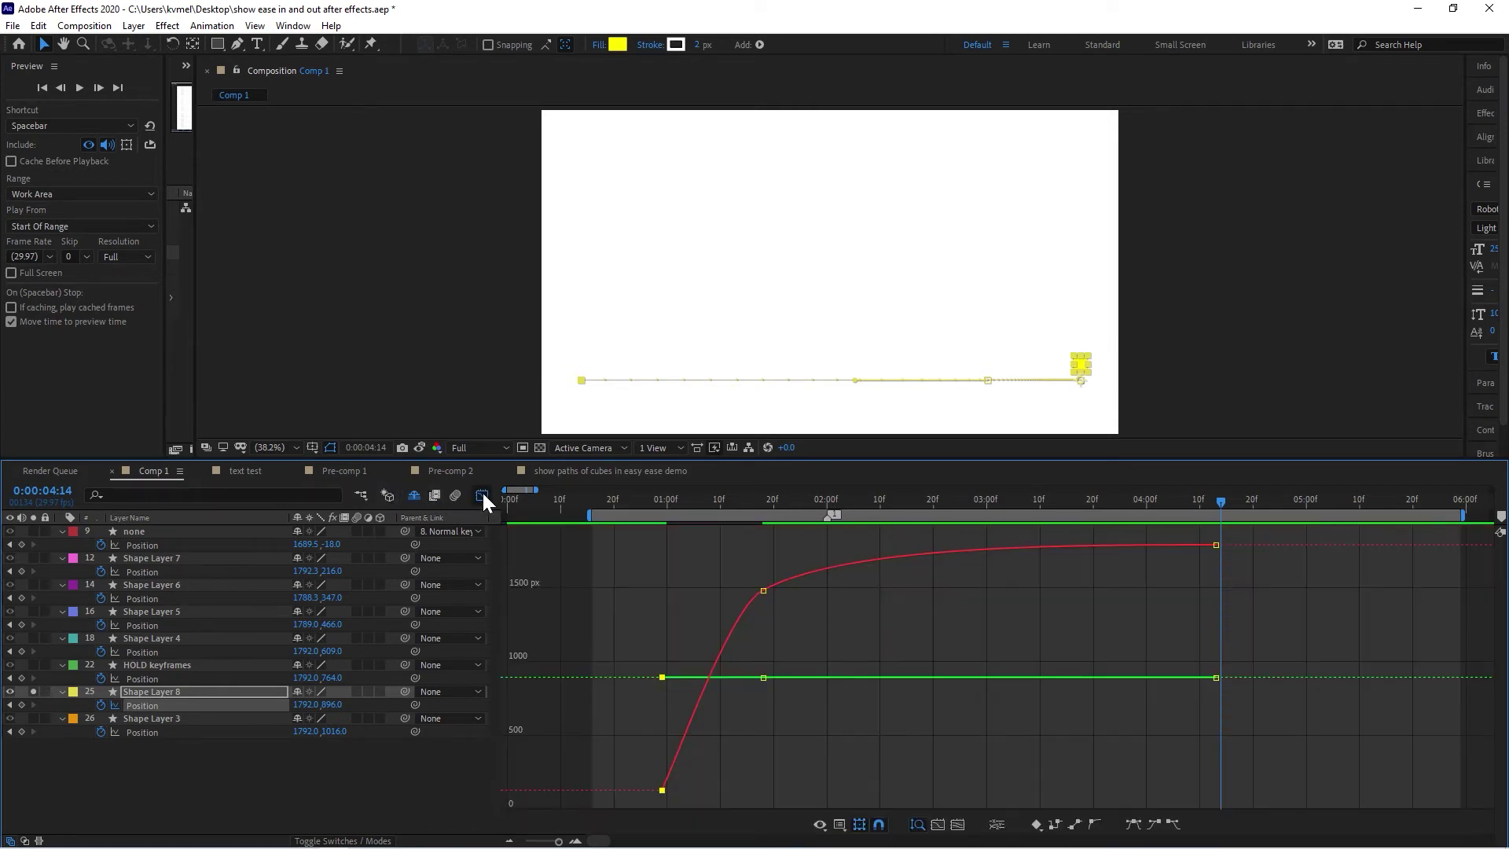
left_click(79, 88)
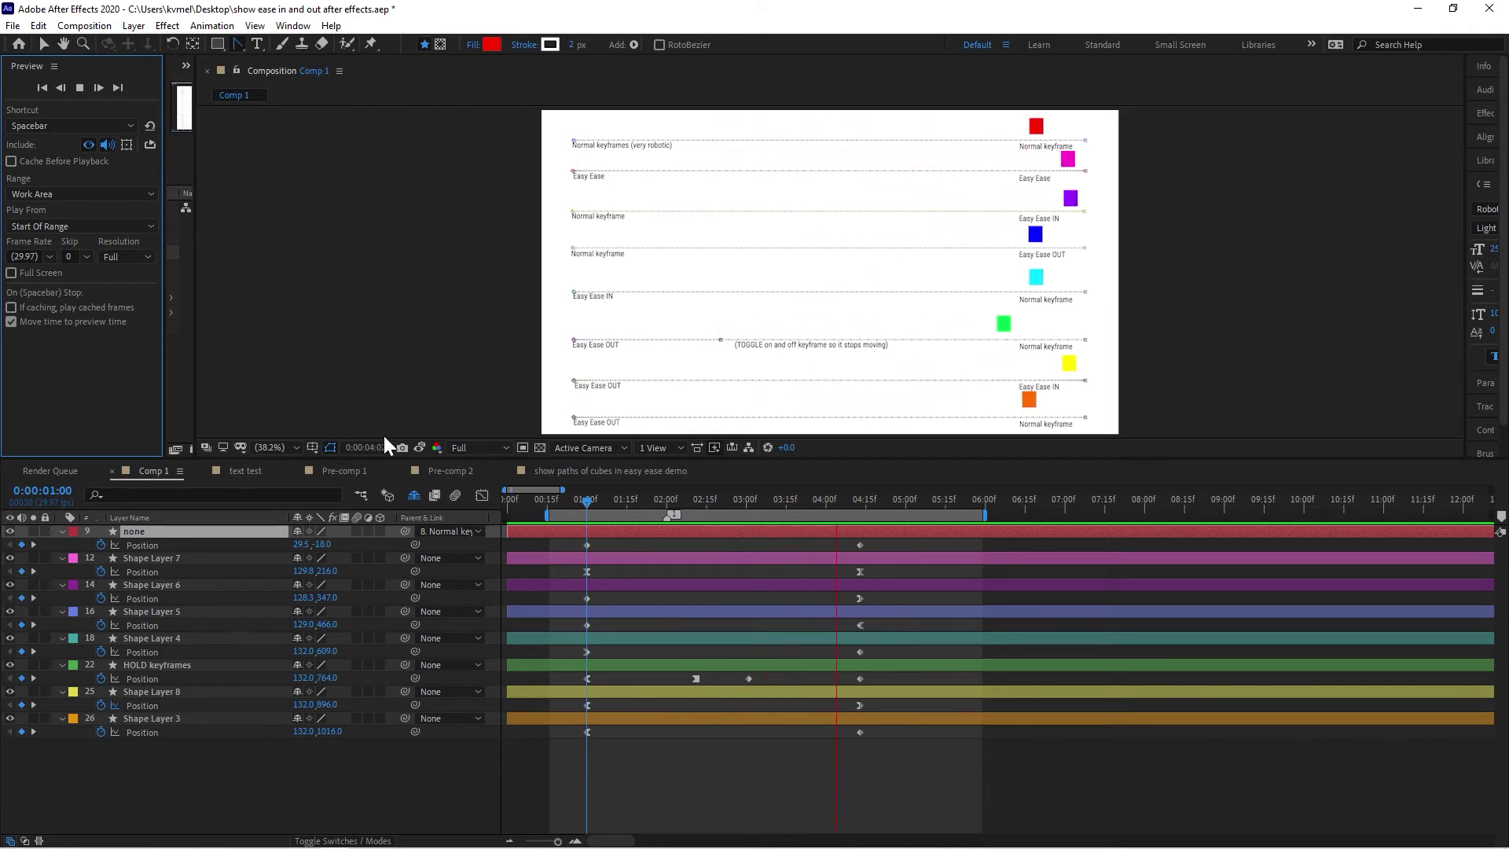
left_click(394, 372)
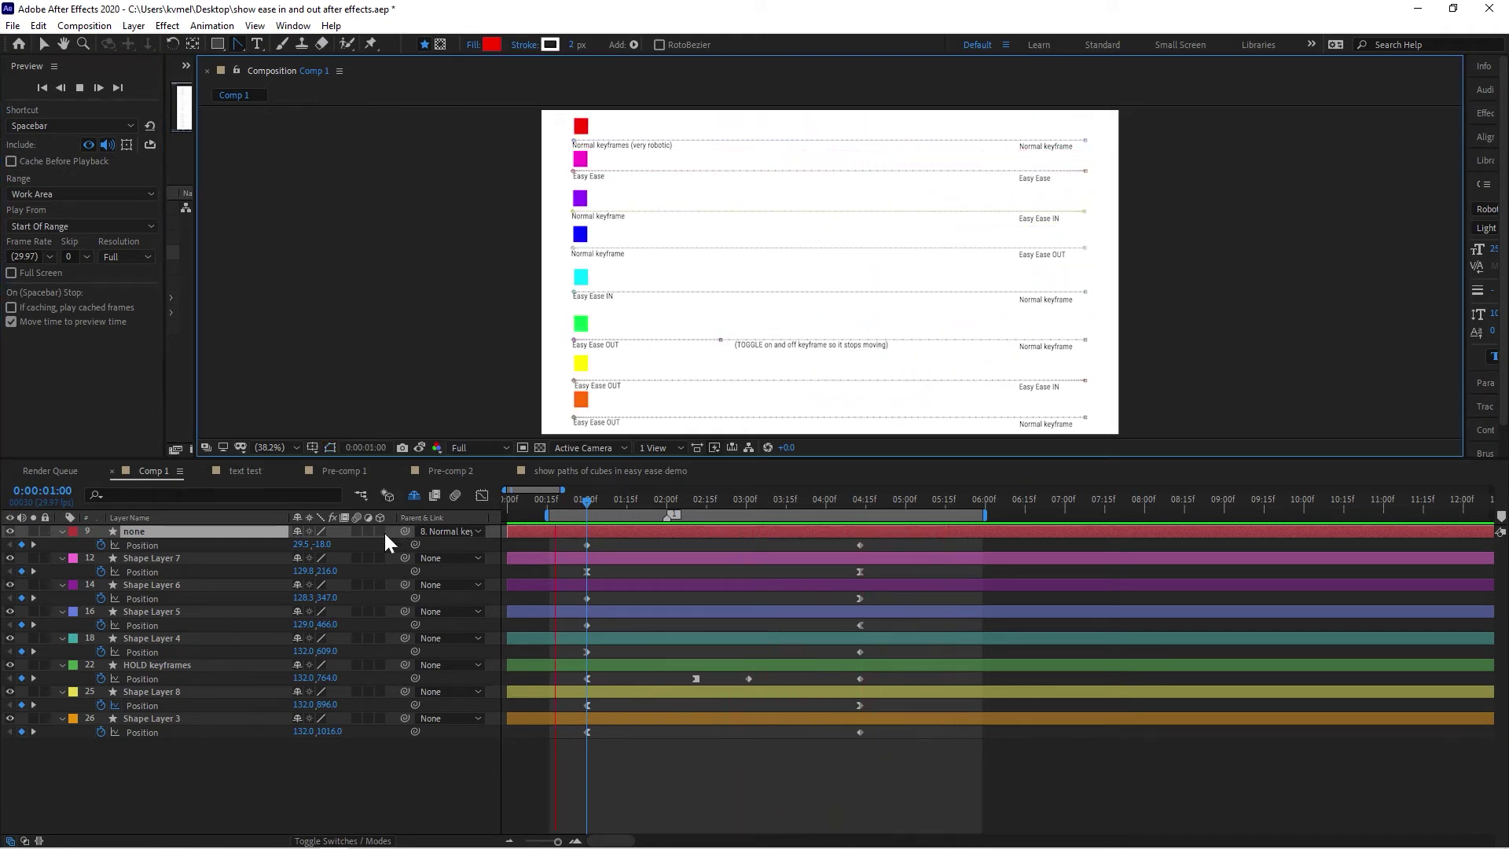
Stop the preview, temporarily reveal the shy layers, and turn off the visibility of the cube-paths JPG on layer 1.
left_click(170, 558)
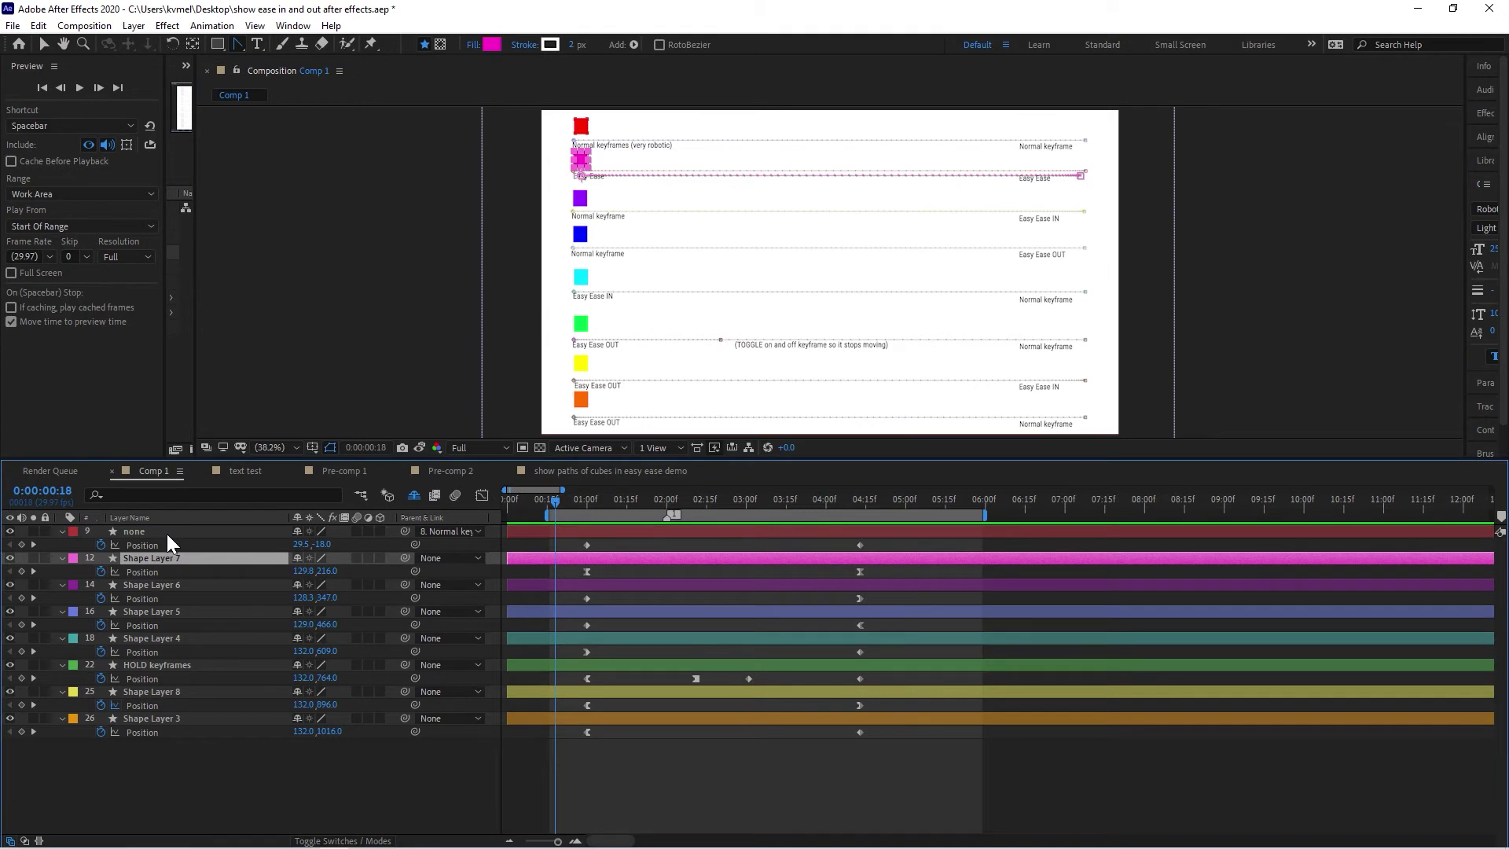
left_click(167, 533)
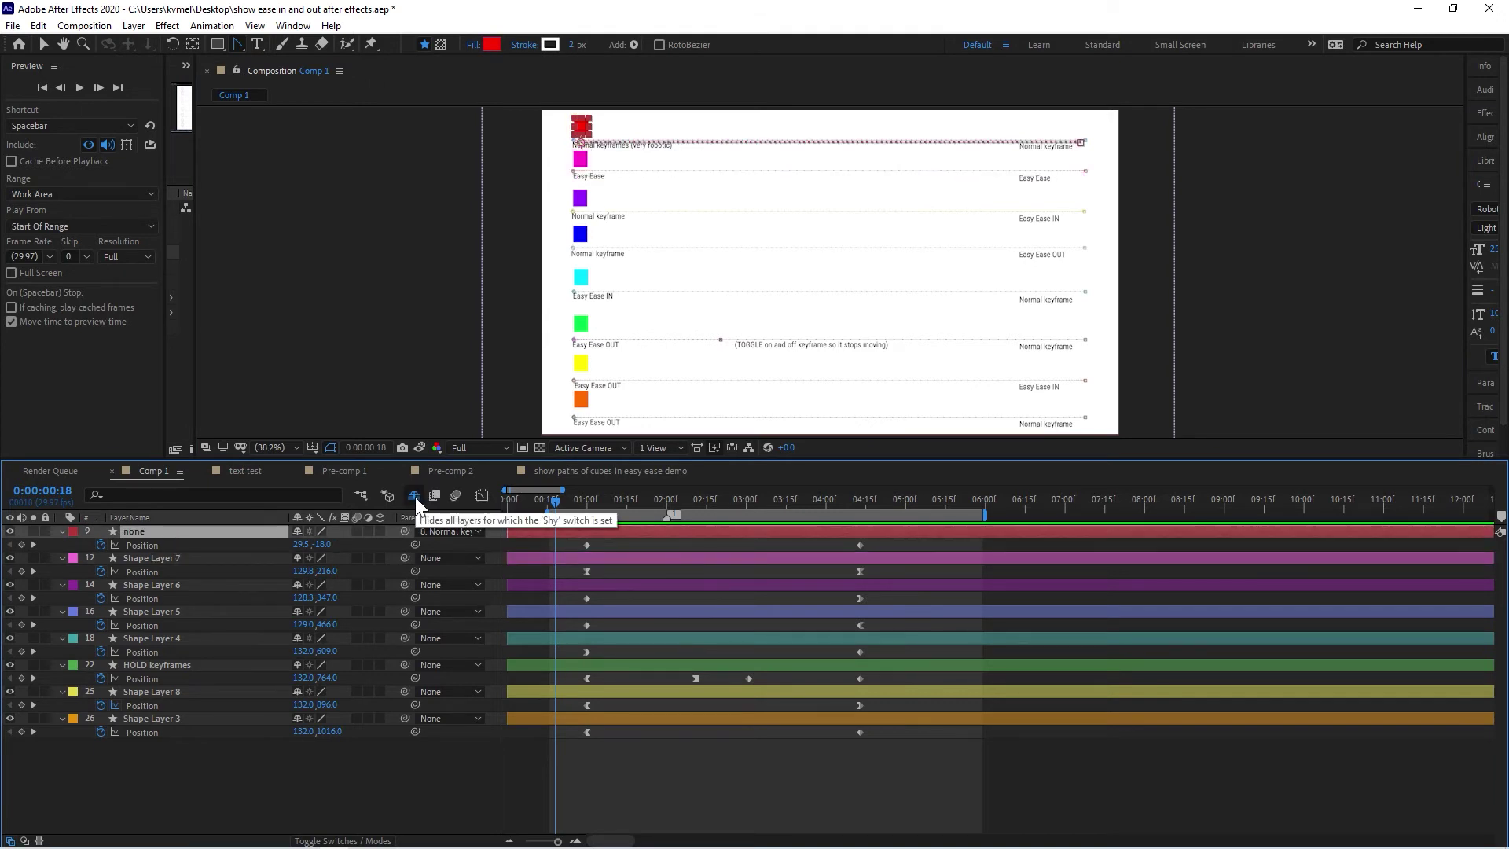
left_click(415, 497)
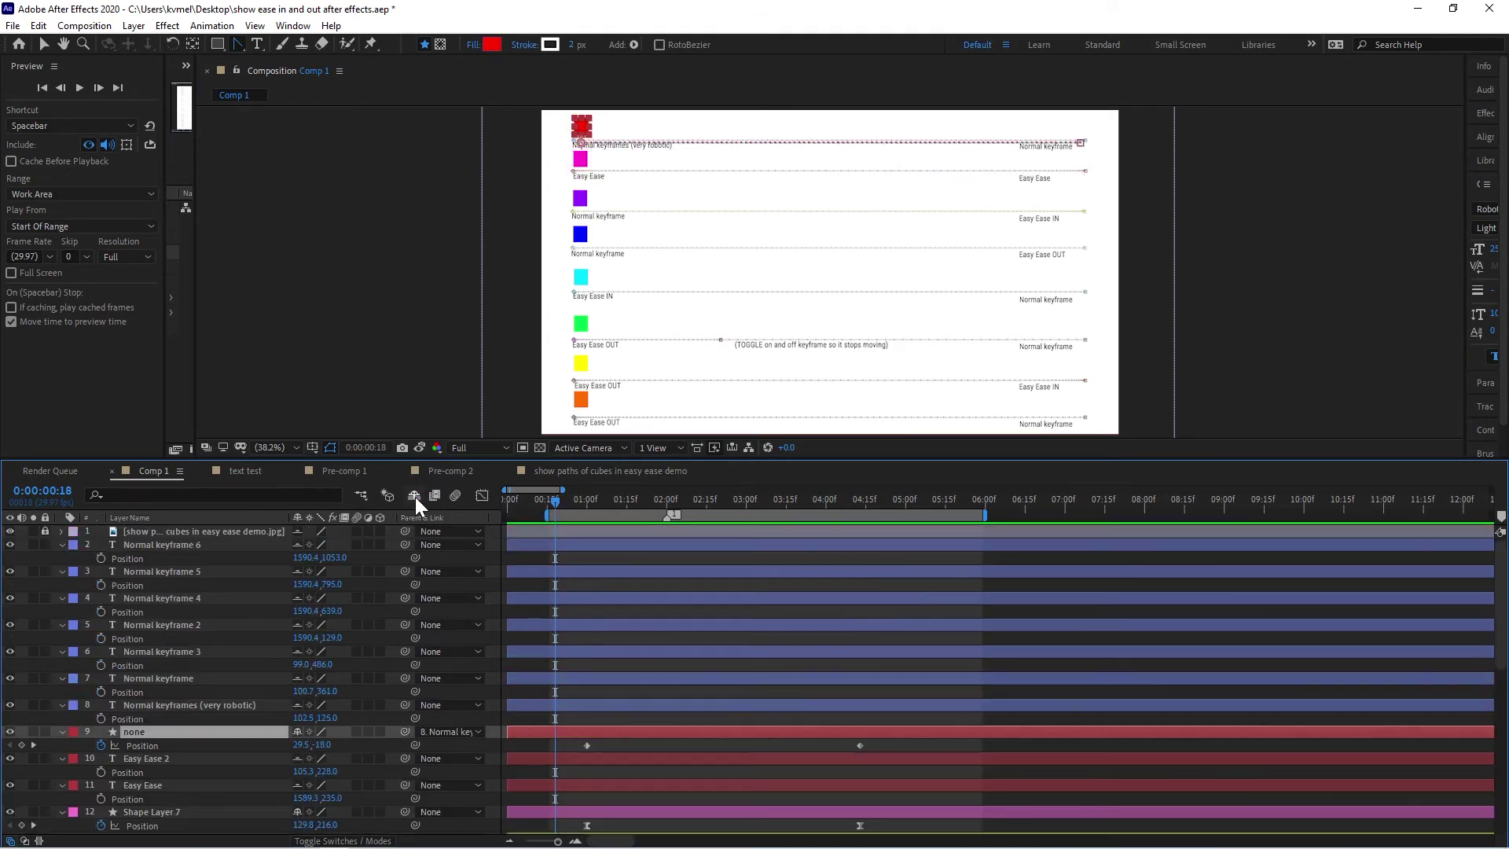
left_click(11, 531)
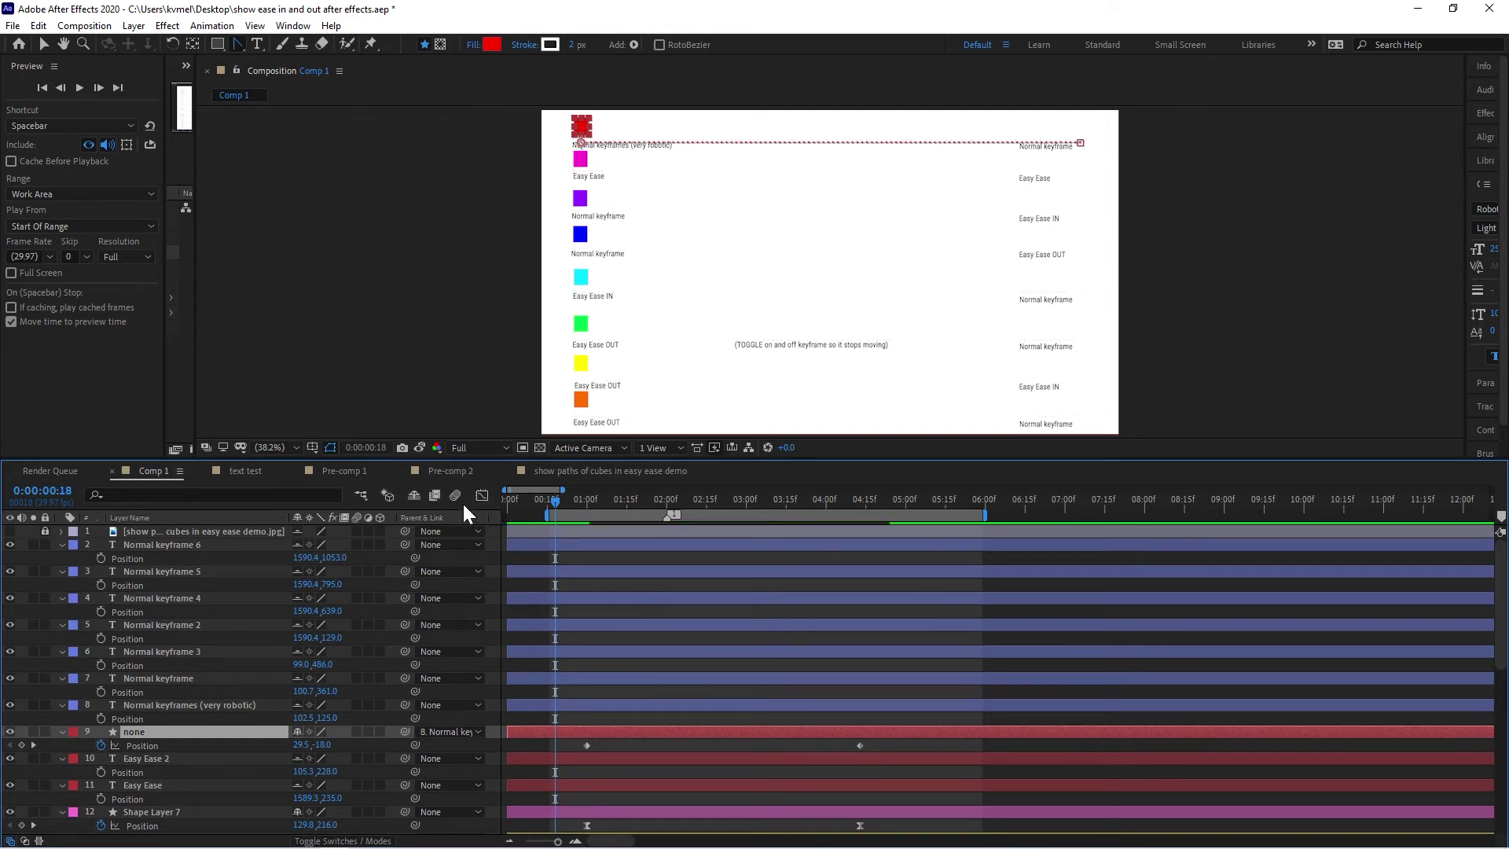
left_click(414, 495)
left_click(413, 495)
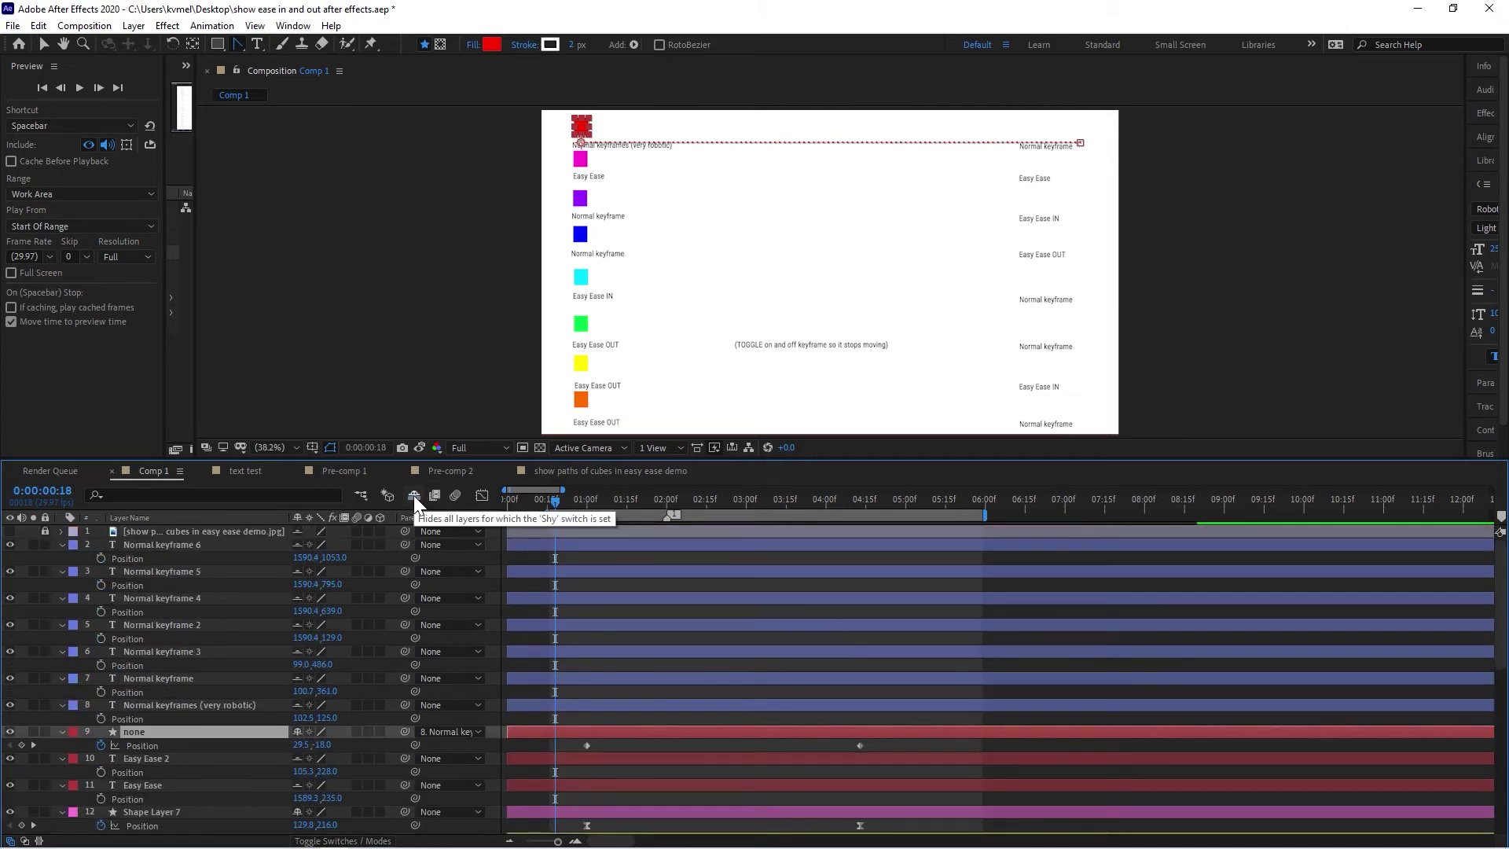
left_click(414, 495)
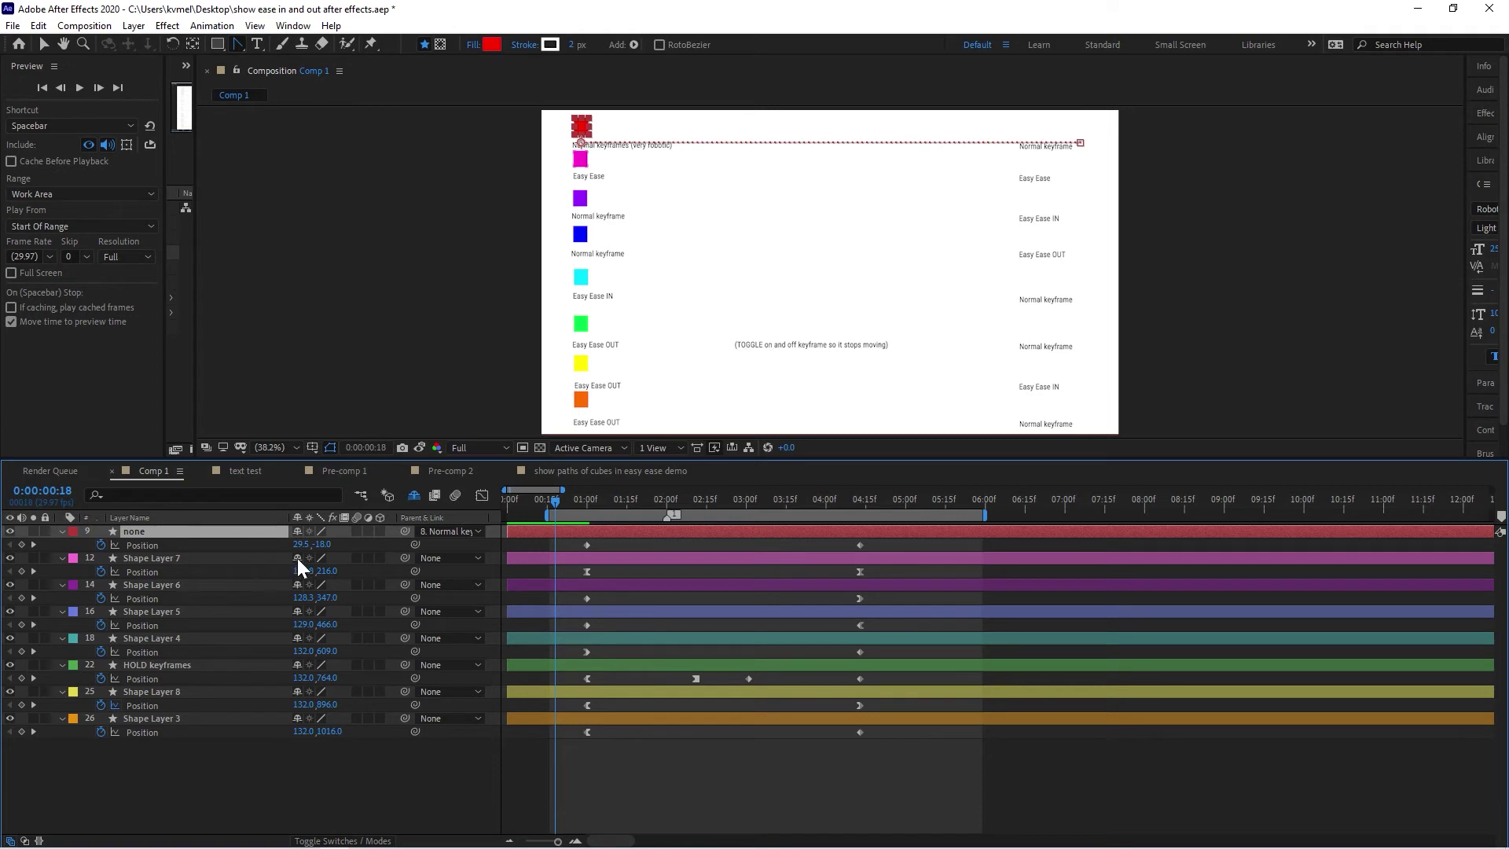
Mark Shape Layers 7, 6, 5 and 4 as shy to remove them from the timeline list.
left_click(298, 560)
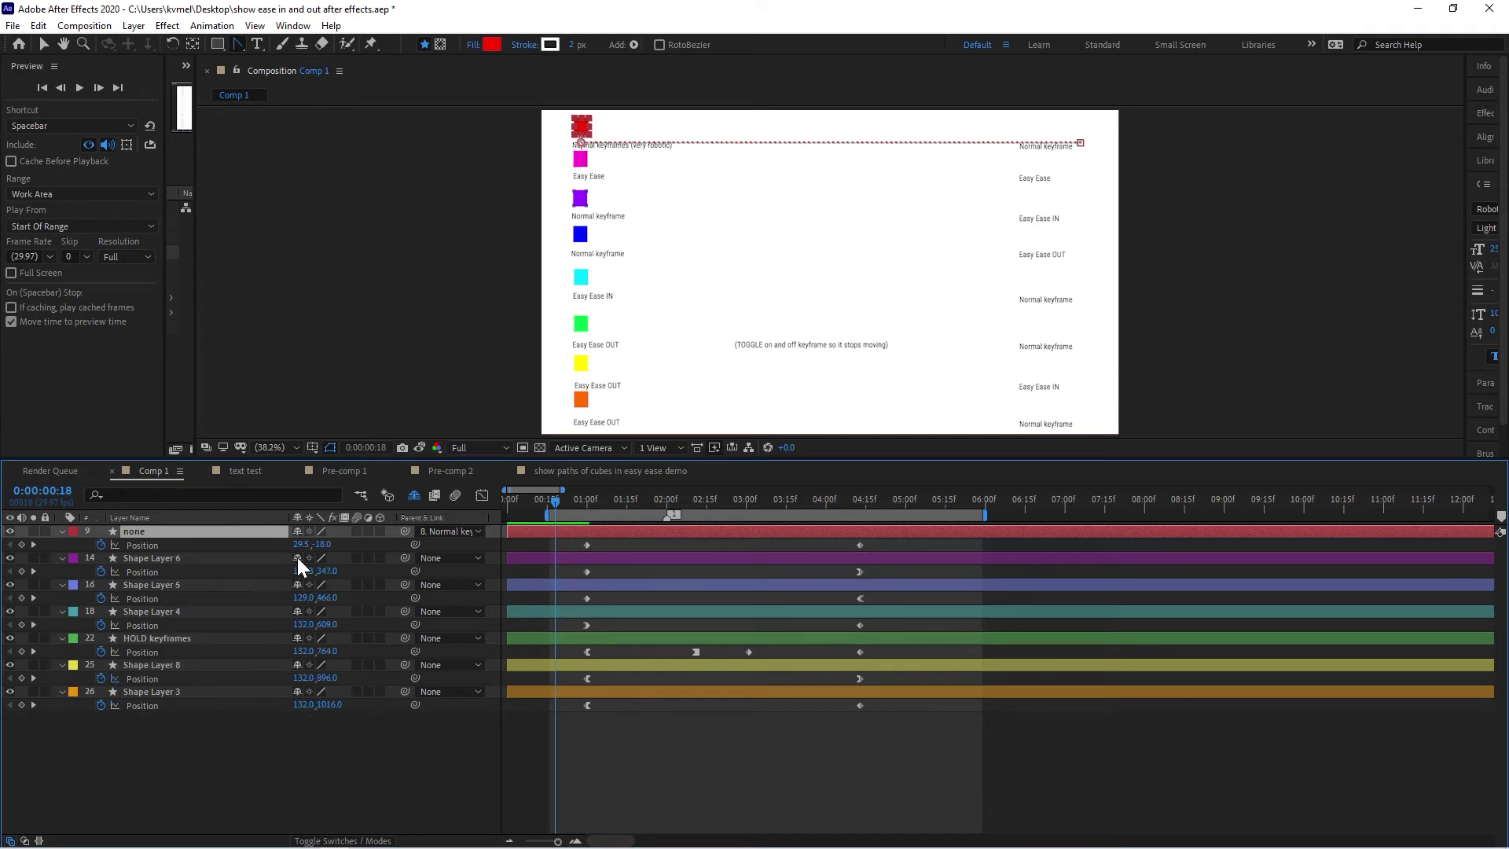
left_click(297, 558)
left_click(296, 556)
left_click(296, 557)
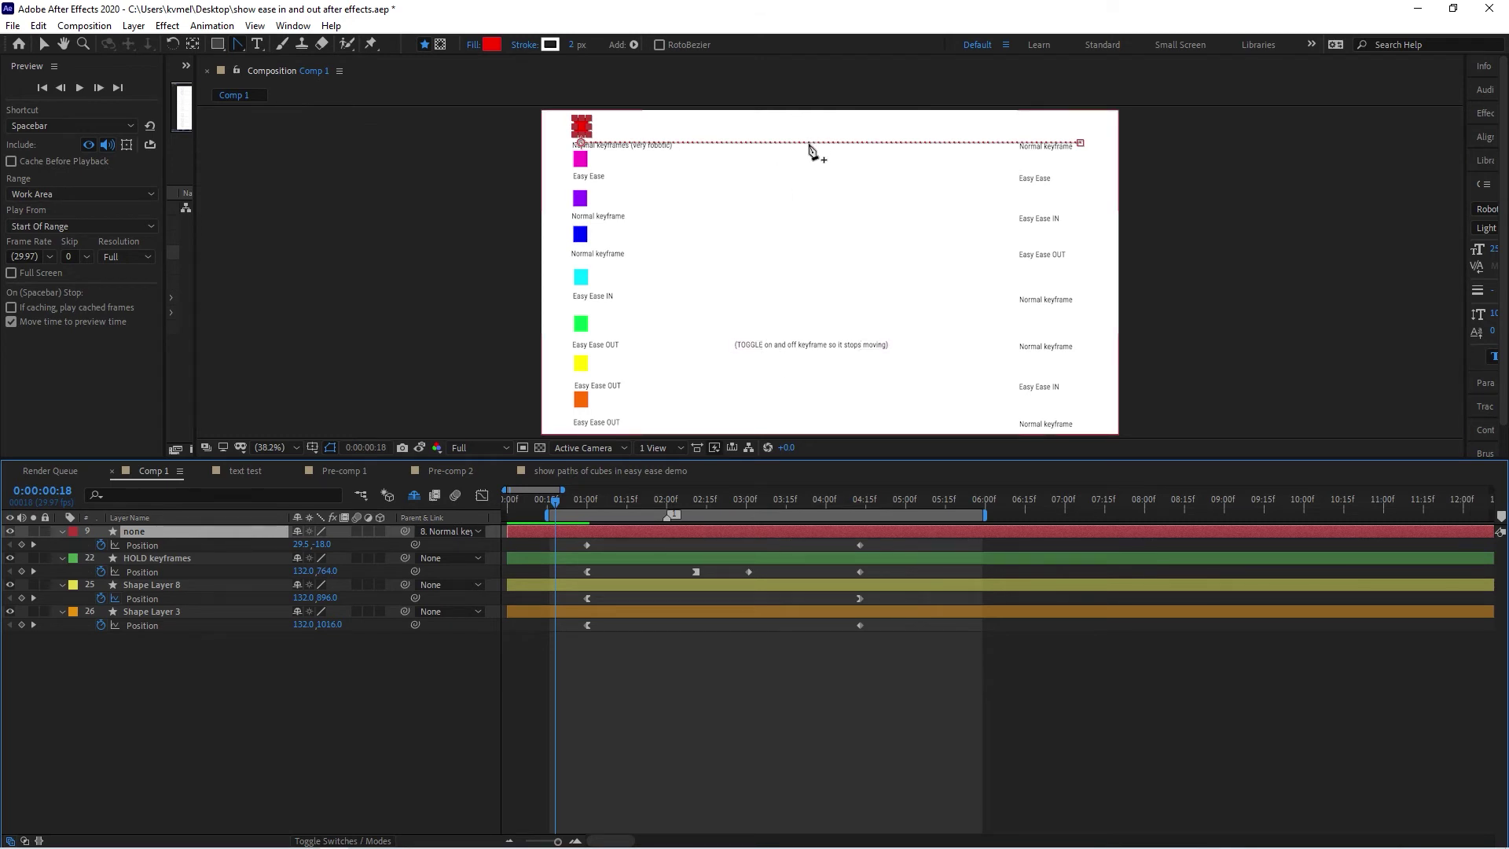
With the Pen tool, add a point about a third along the red cube's motion path and pull its handles into an S-curve.
left_click_drag(238, 39, 276, 56)
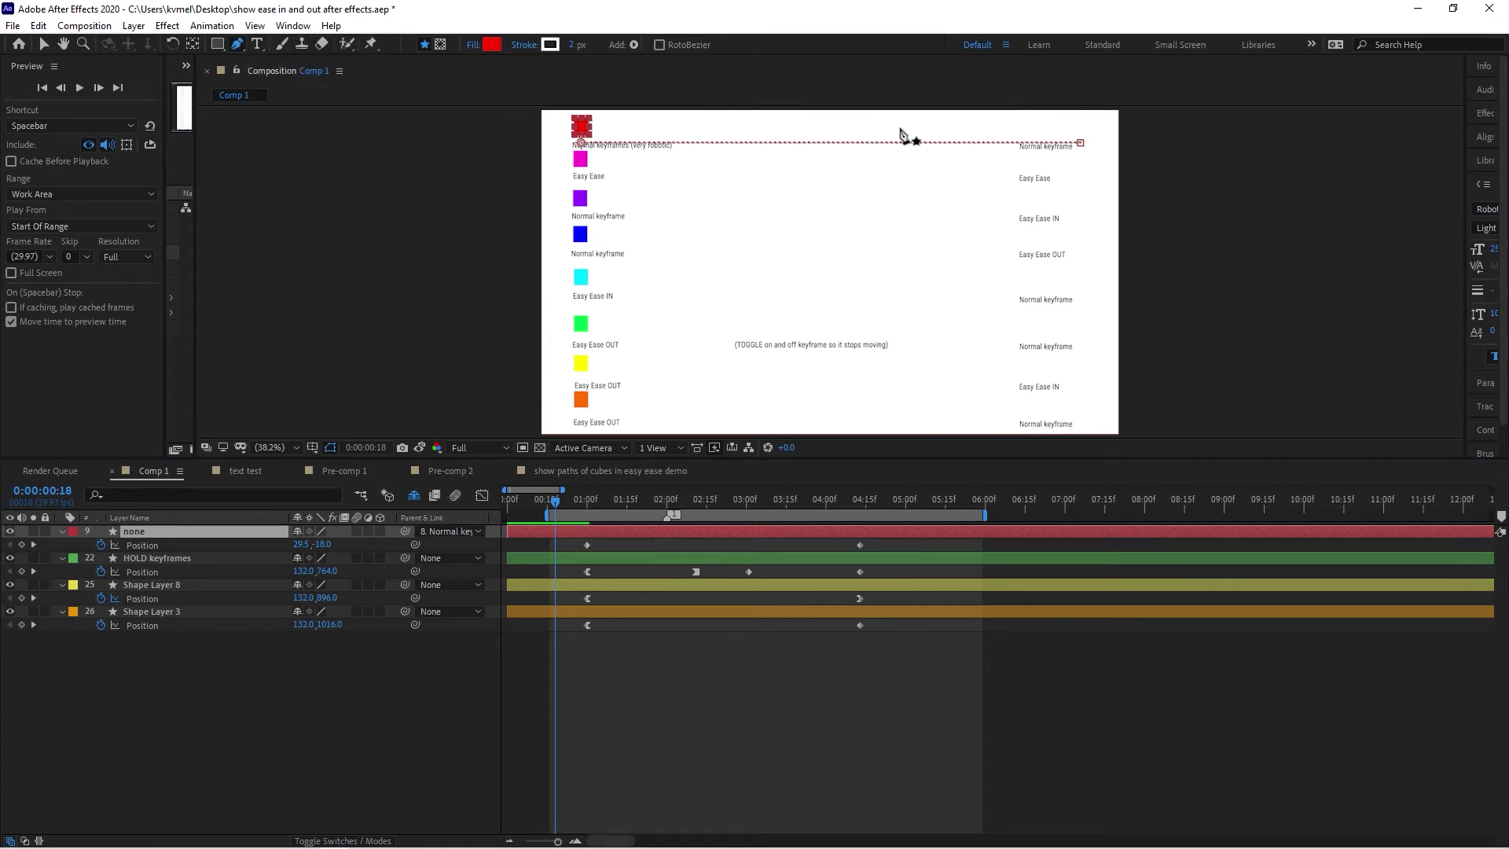
left_click(728, 146)
left_click(725, 143)
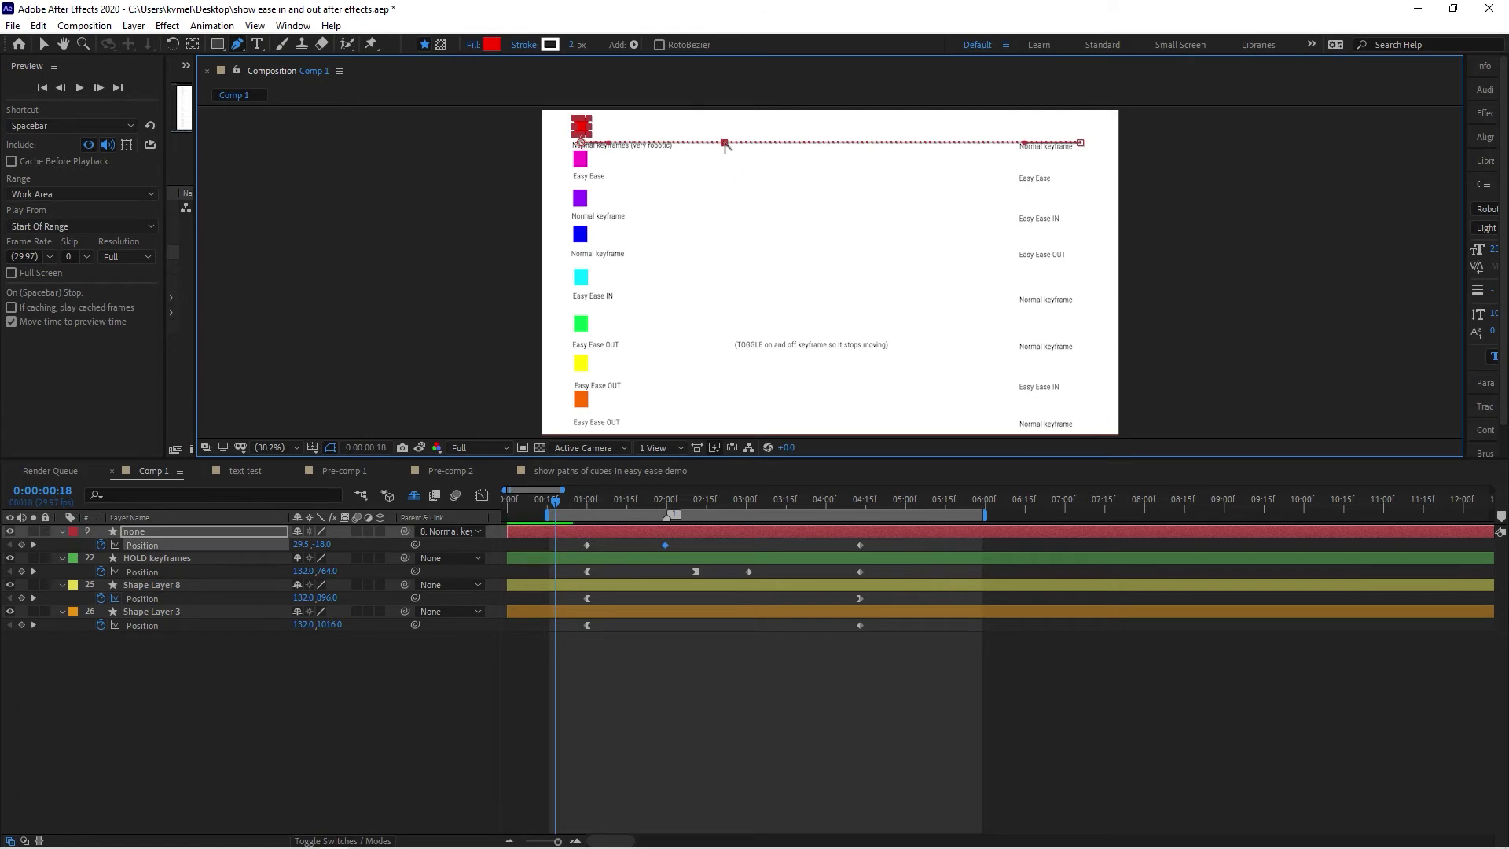
mouse_move(725, 145)
left_mouse_down()
mouse_move(746, 131)
mouse_move(732, 118)
left_mouse_up()
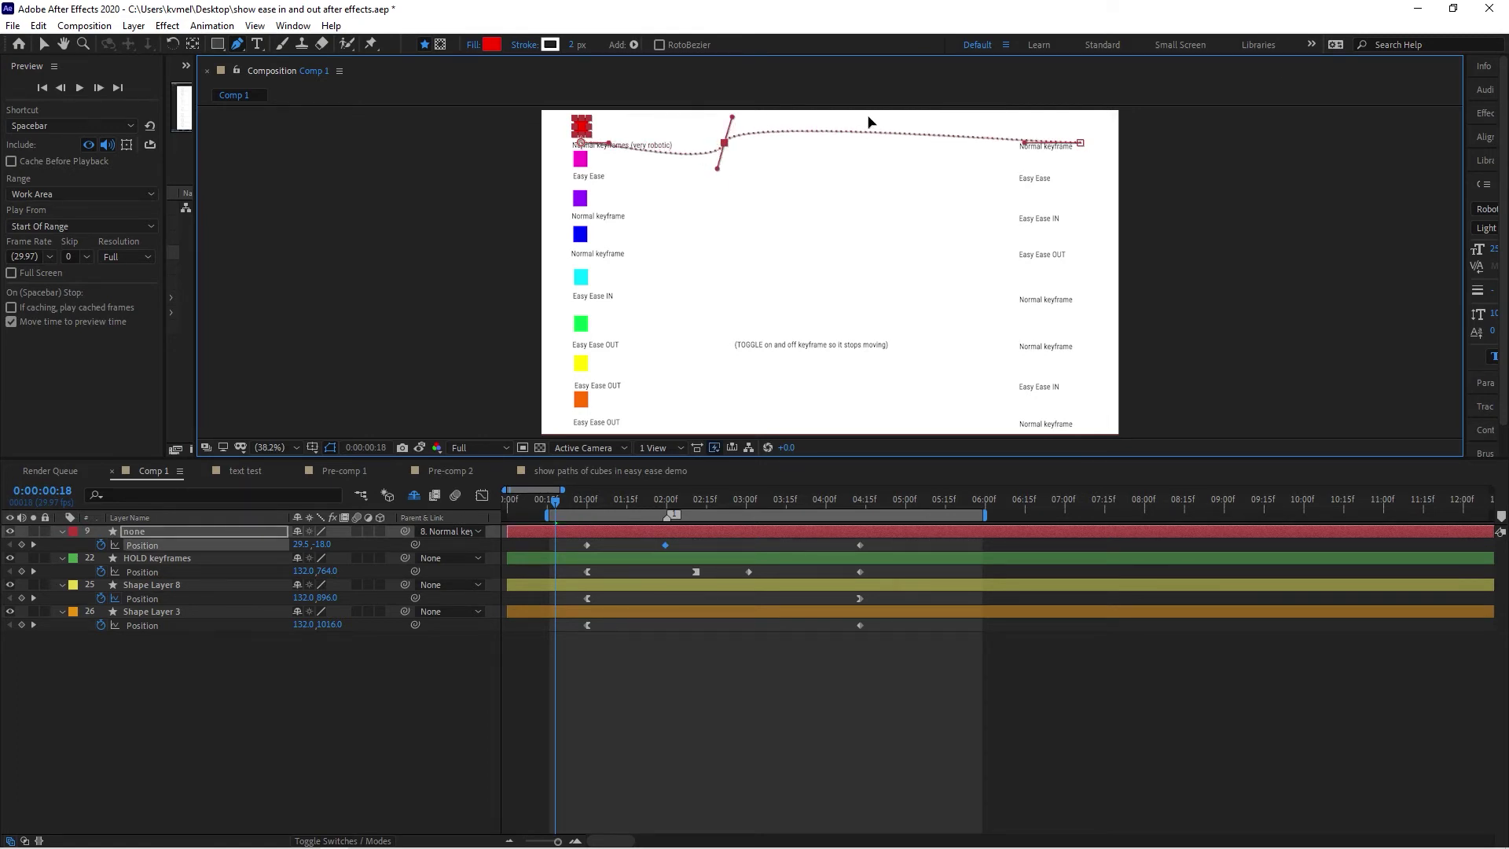
Add a second point just past the middle of the red cube's motion path, bend its outgoing handle downward, and return to the Selection tool.
left_click(875, 135)
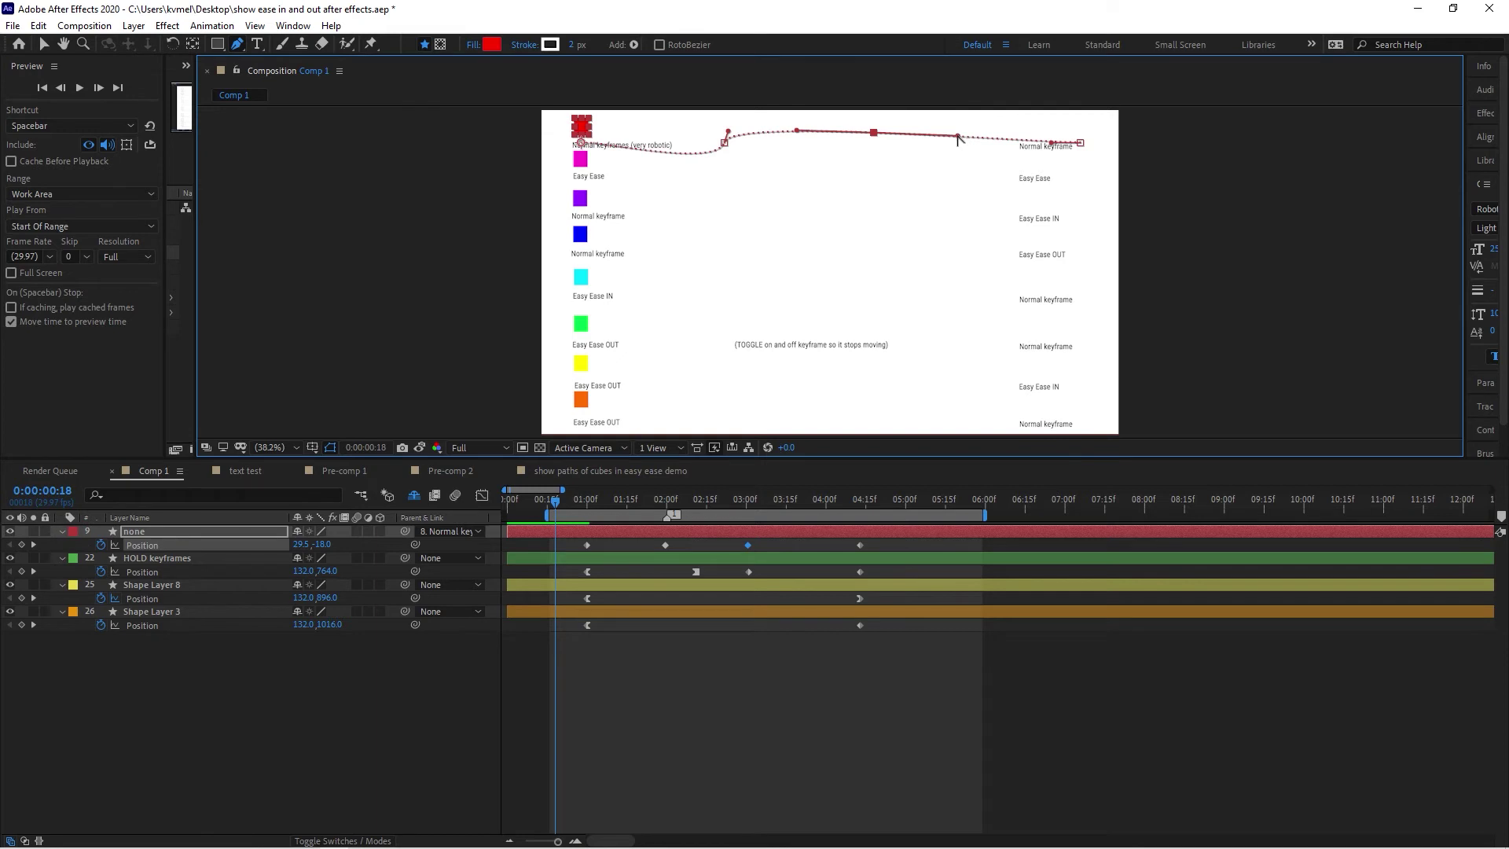
left_click_drag(952, 135, 850, 199)
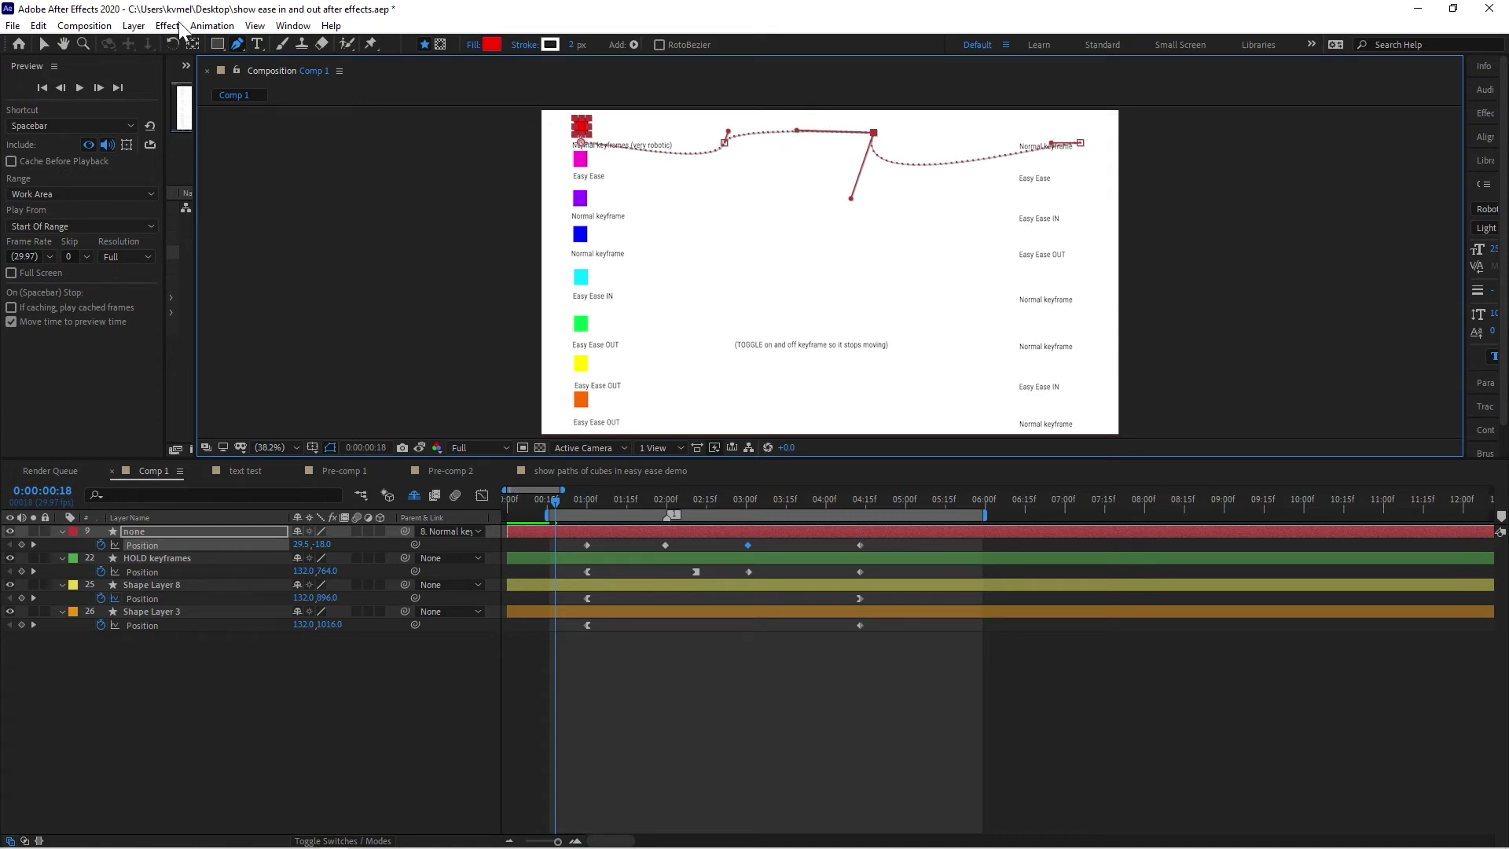
left_click(45, 45)
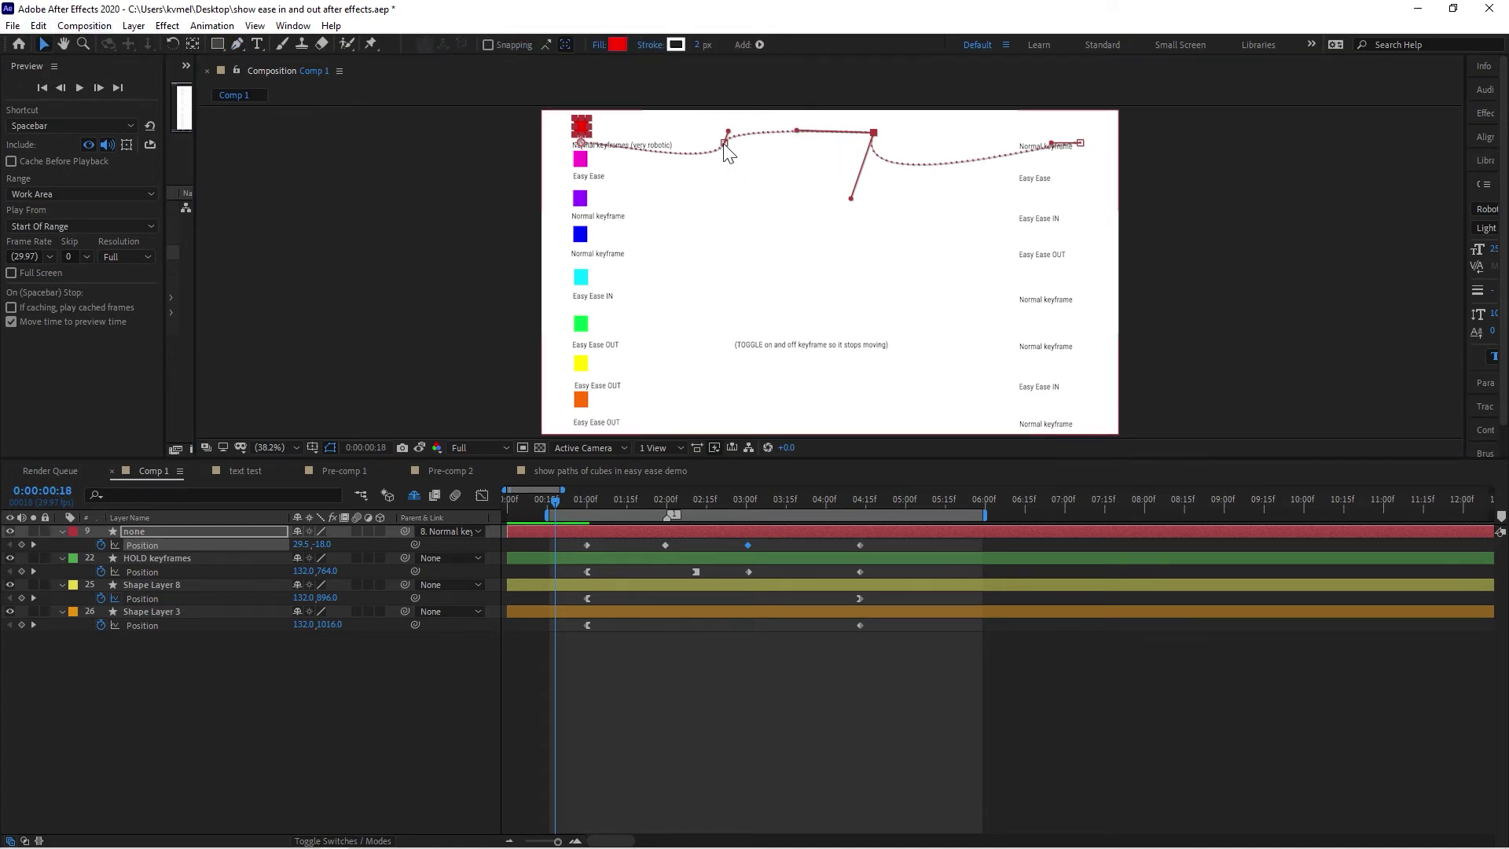
Shift the first added point of the red cube's motion path down and toward the path's end, and preview the layer soloed.
left_click_drag(724, 143, 755, 167)
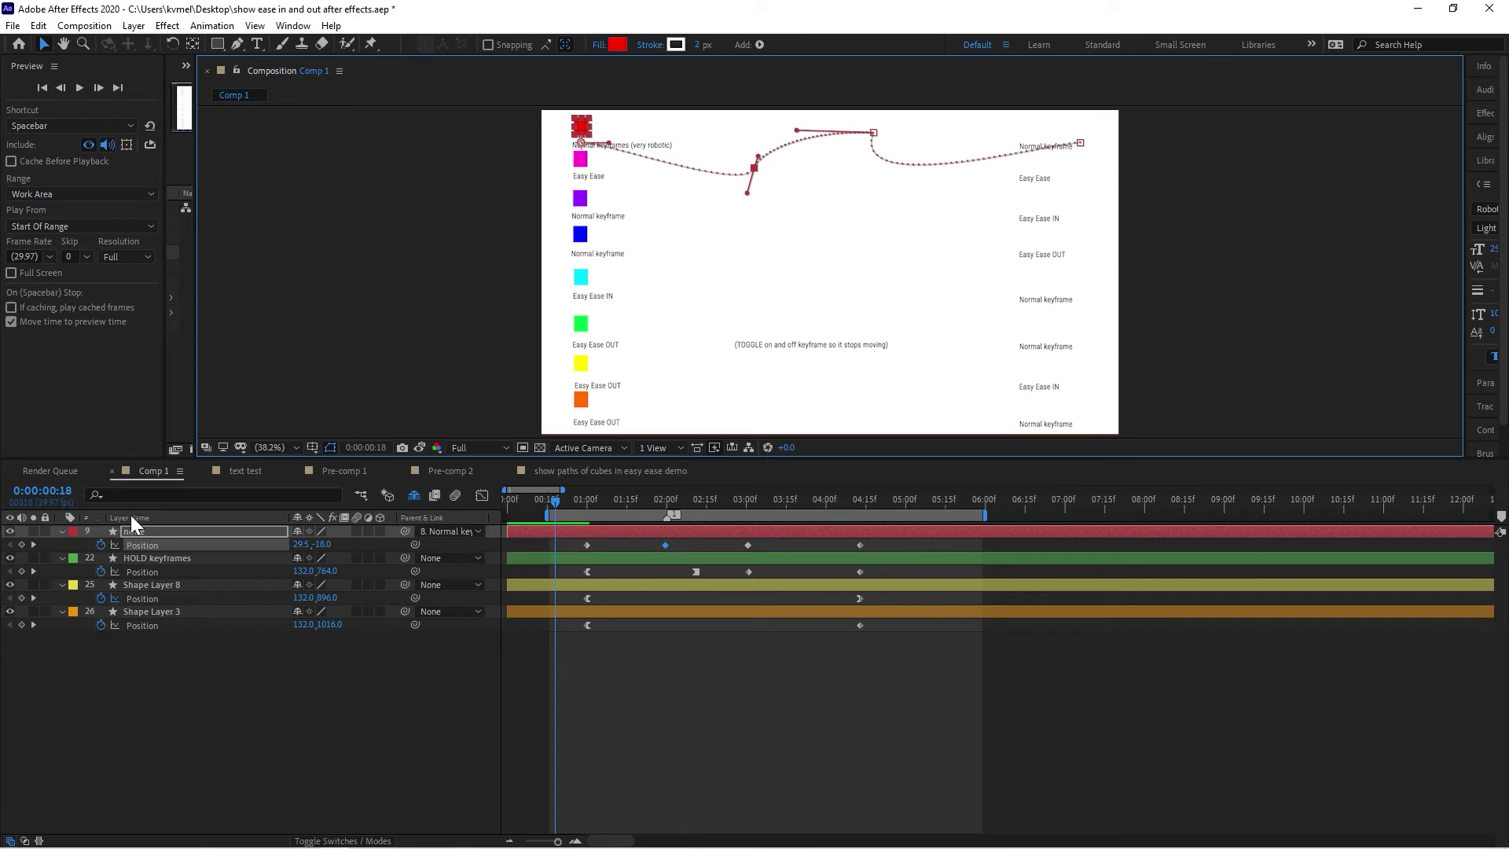
left_click(33, 531)
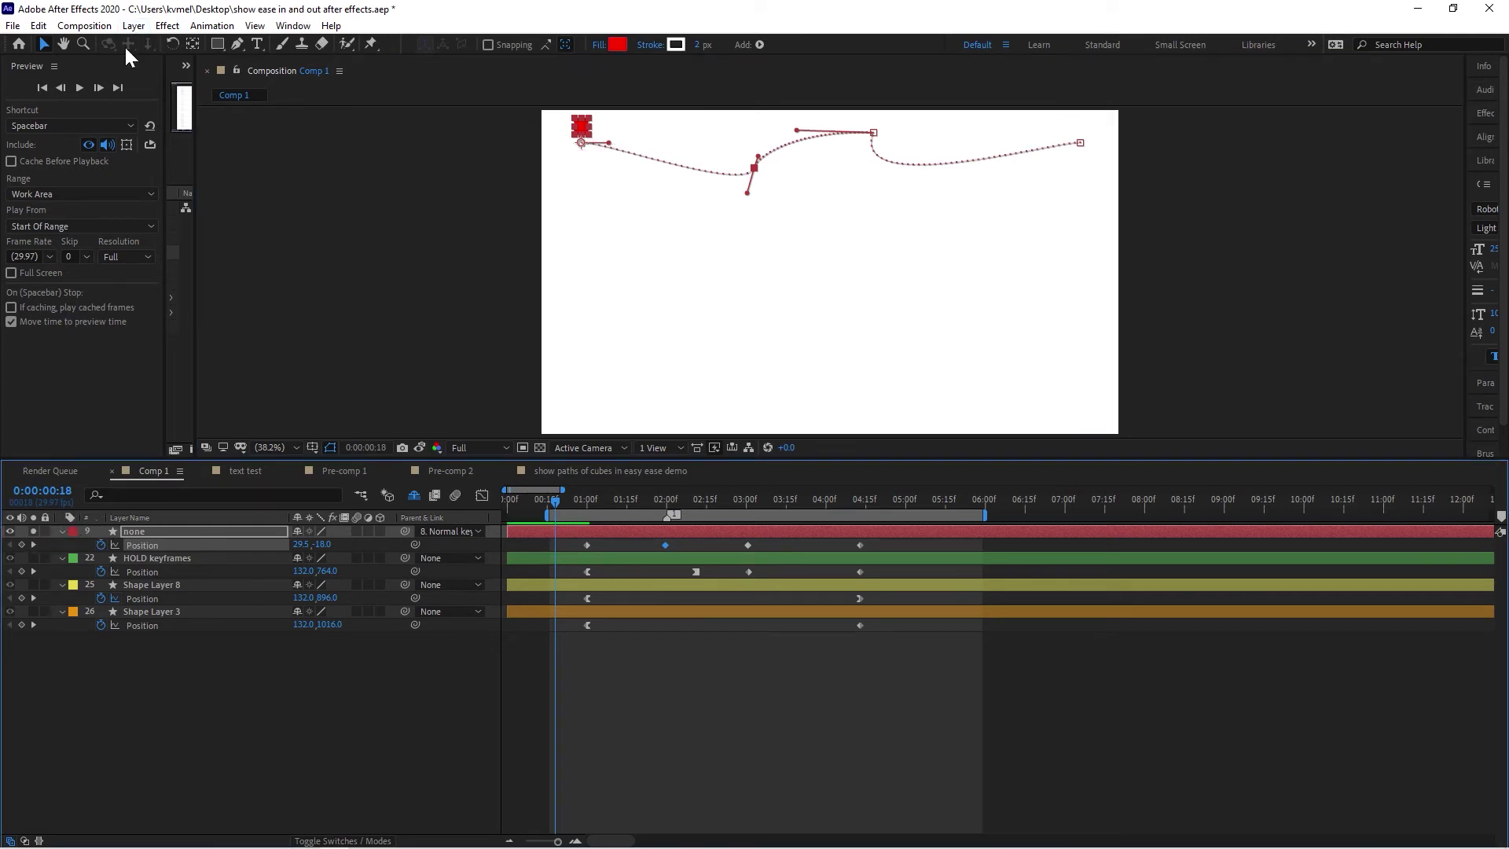
left_click(78, 87)
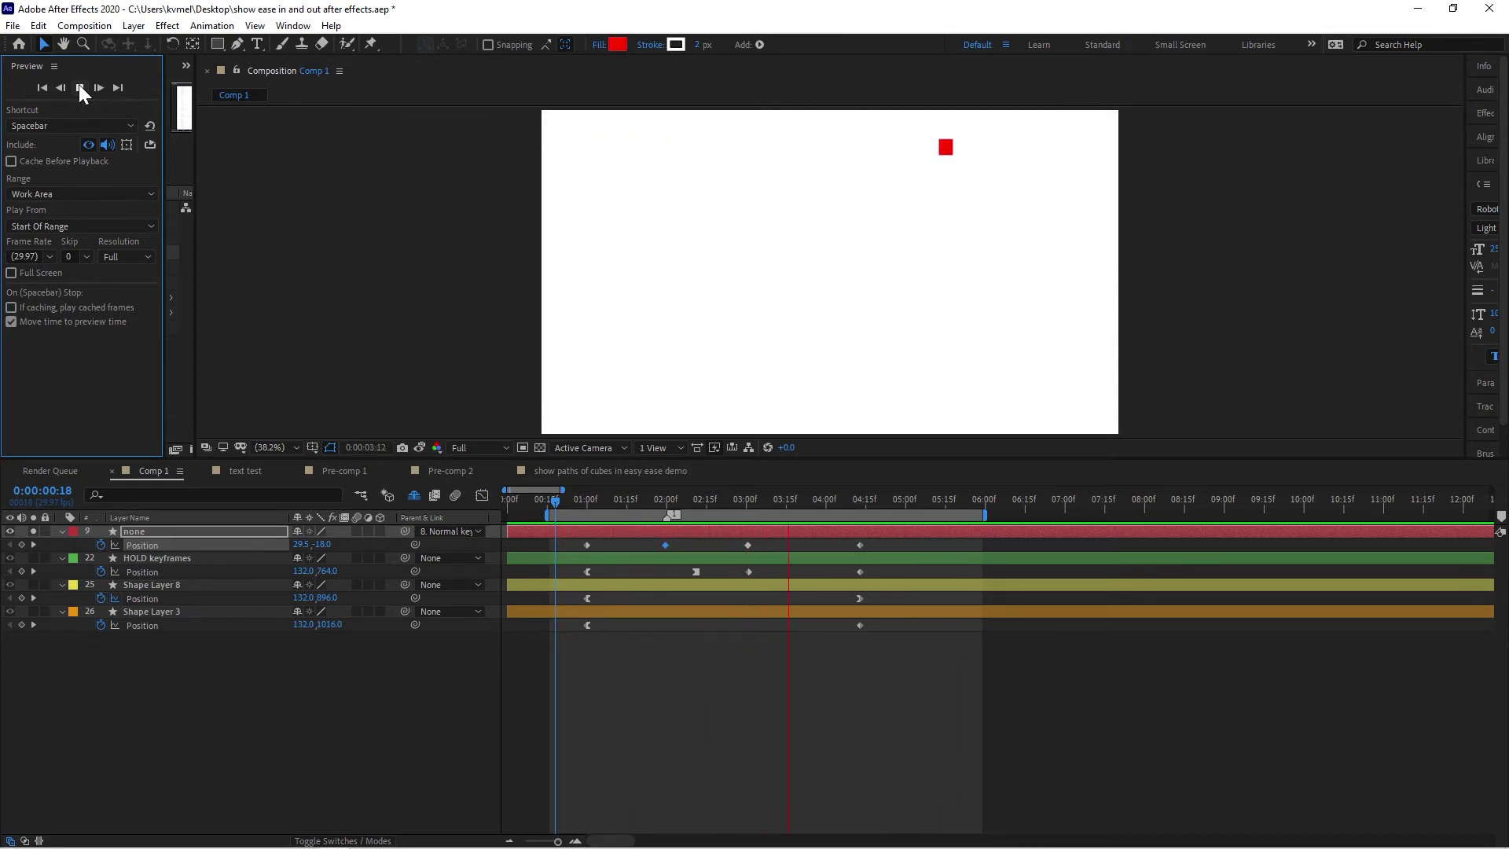
left_click(139, 531)
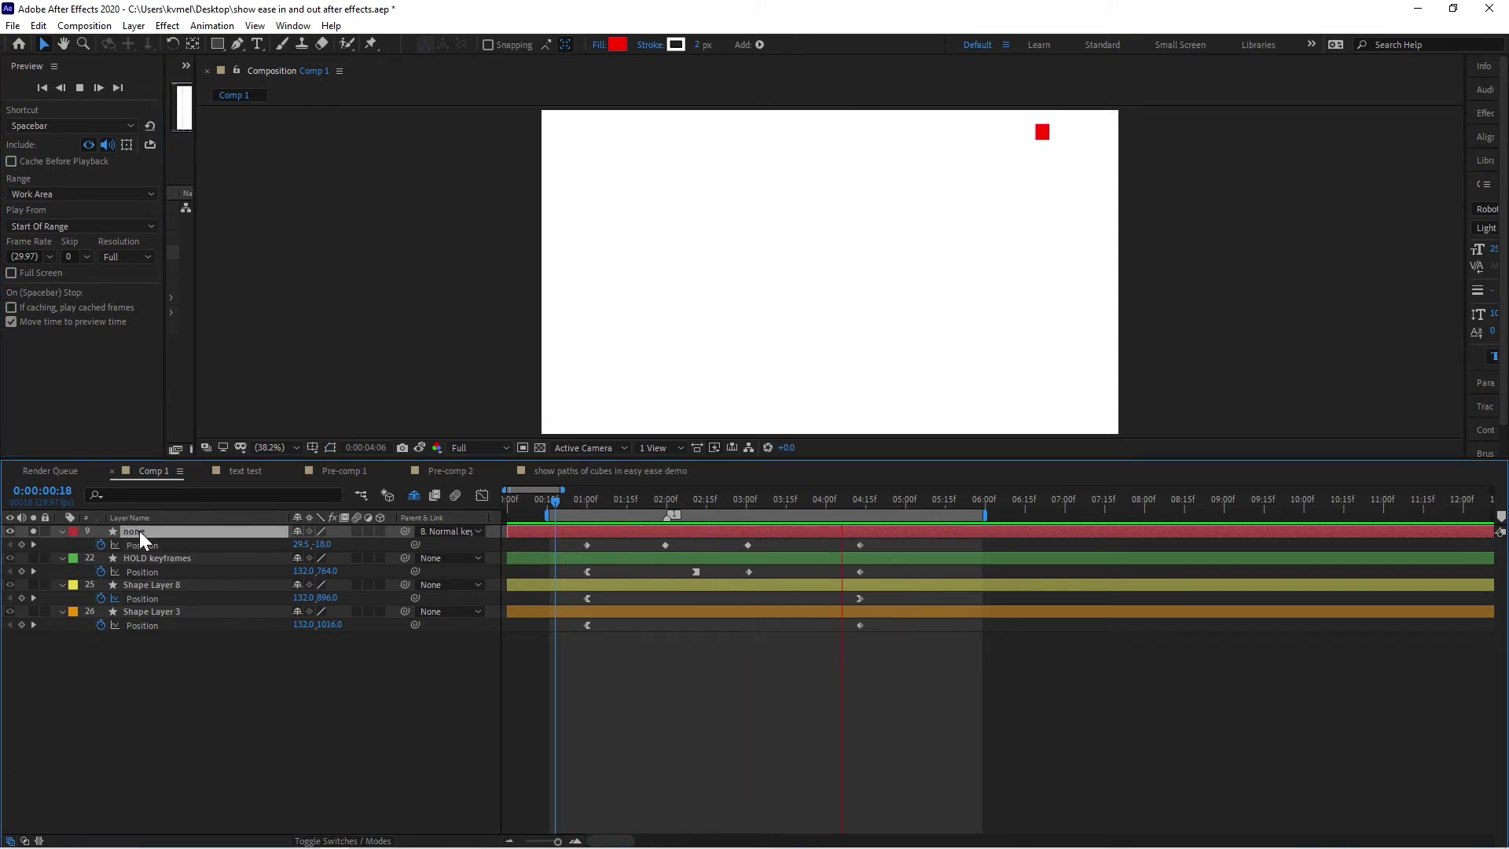
key("space")
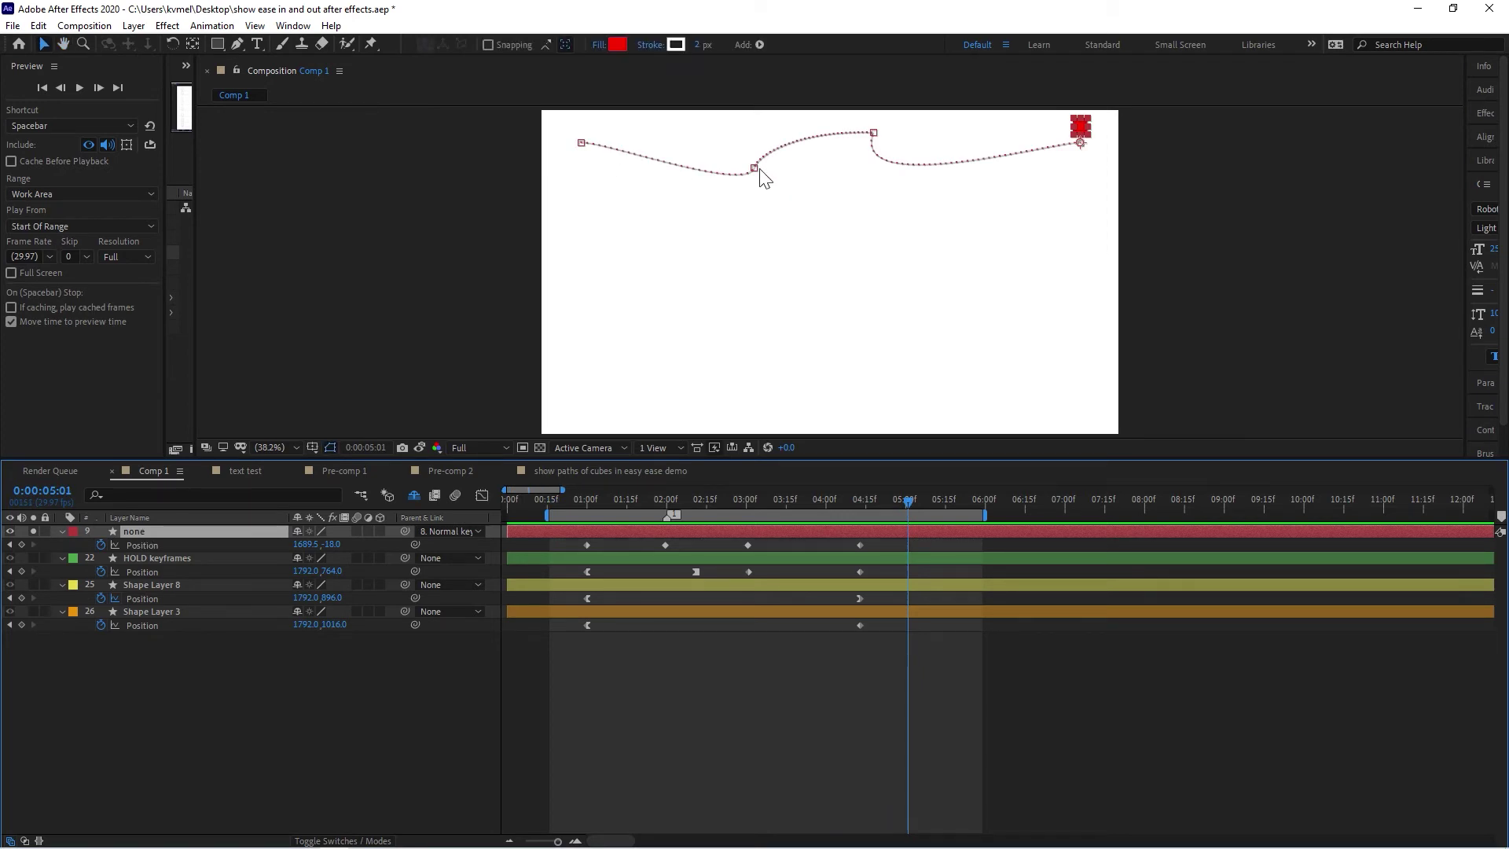
Move the same path point on to 724.6, 102.3 and turn on Rove Across Time for its keyframe.
left_click_drag(754, 168, 792, 187)
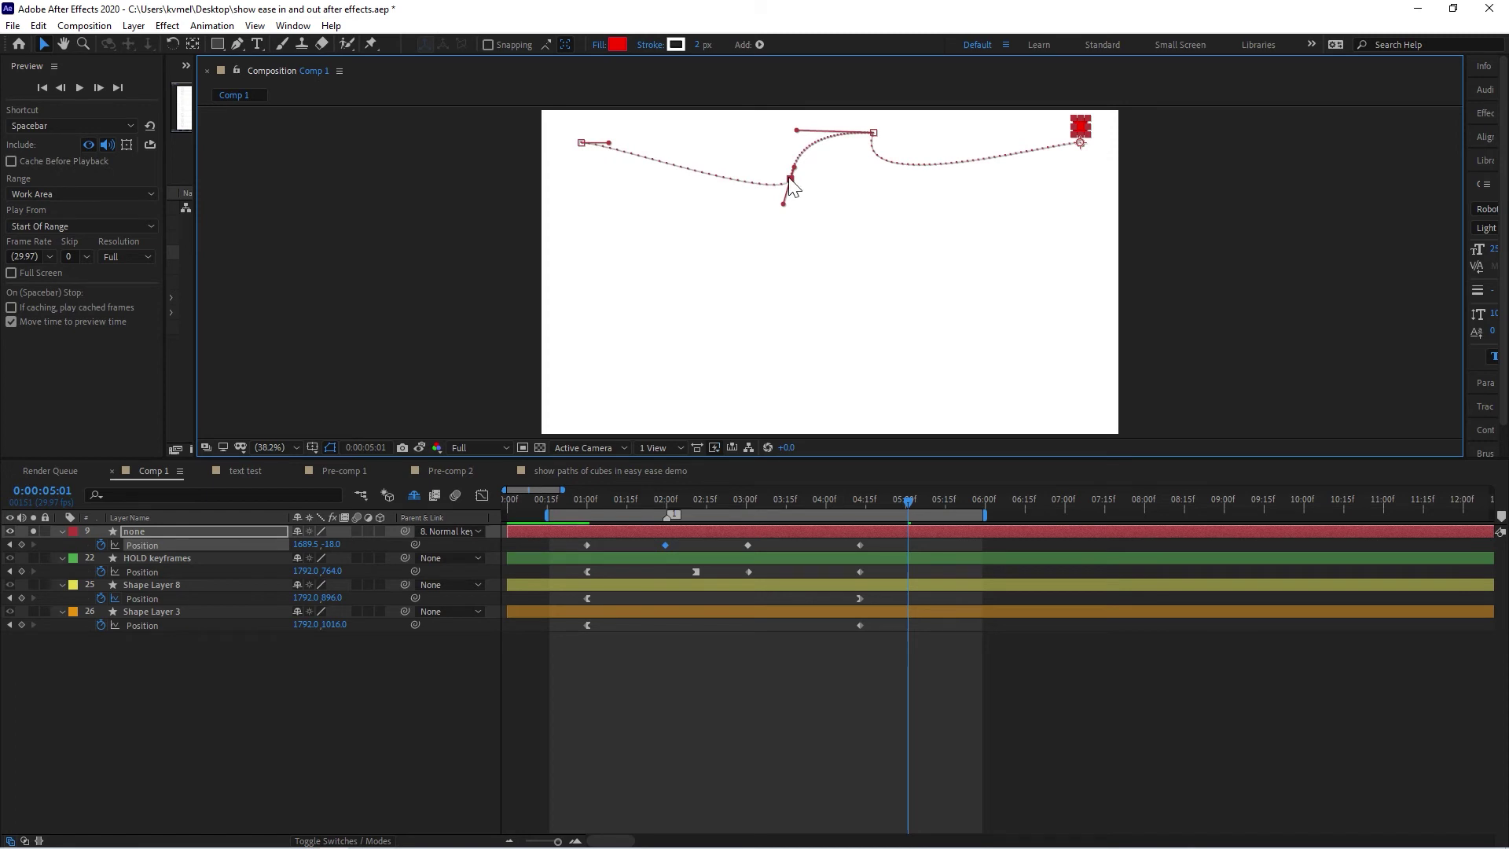
right_click(790, 180)
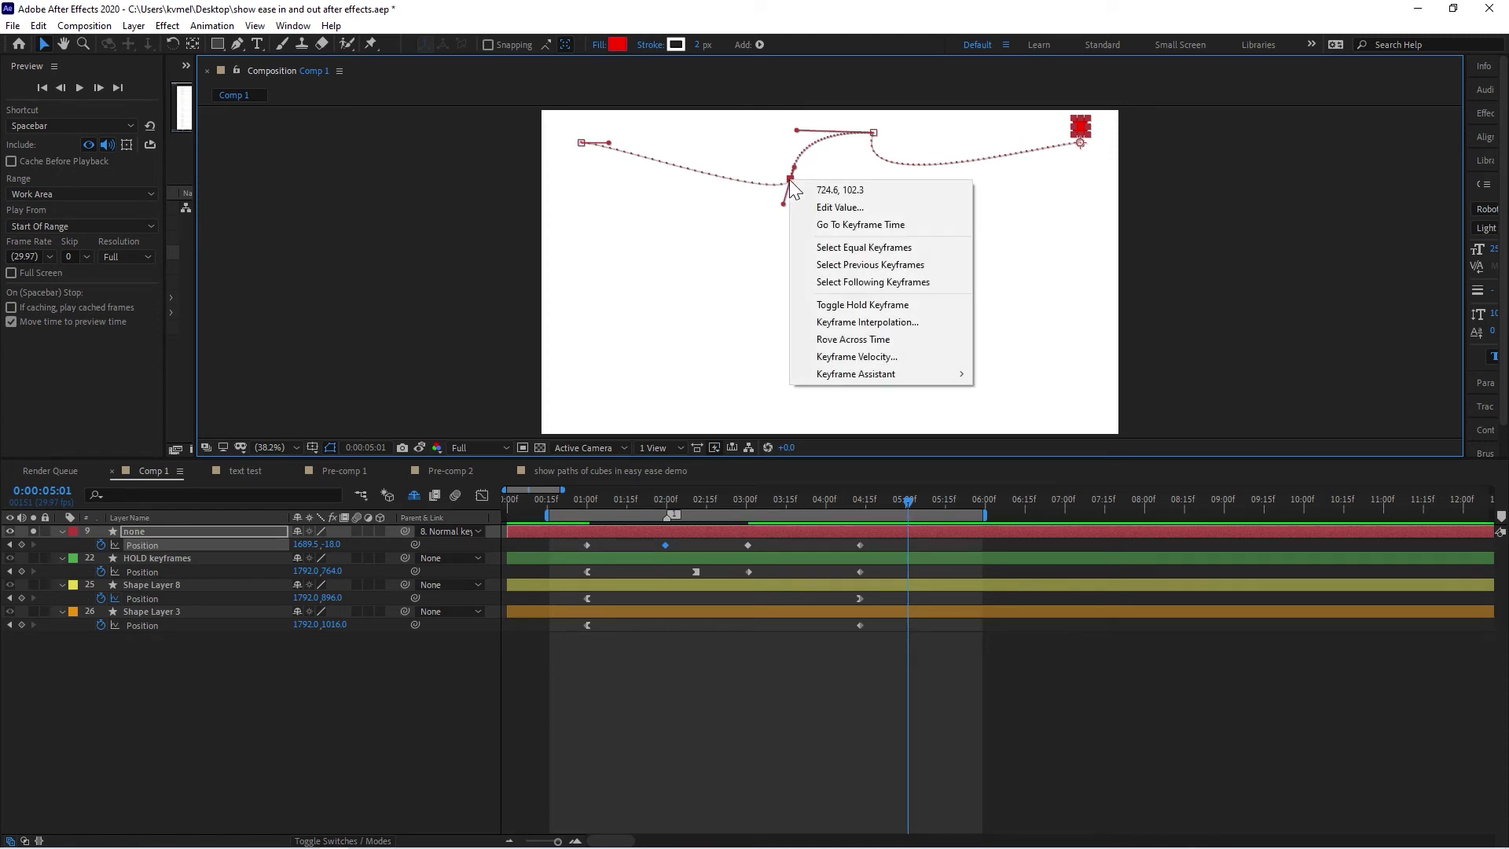
left_click(858, 339)
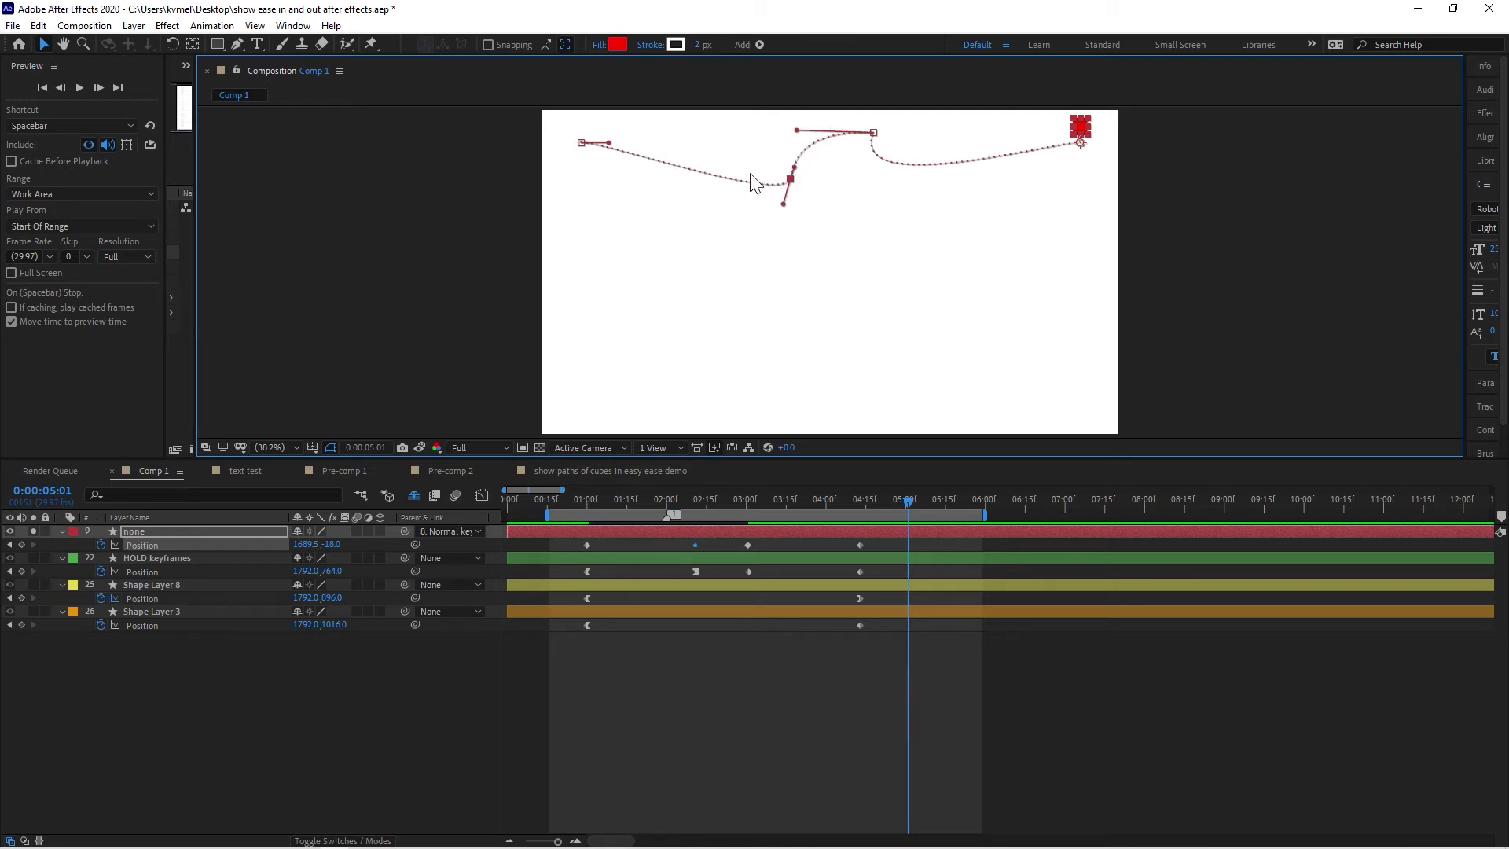
Turn off Rove Across Time for the keyframe and move its path point back toward the path's start, to 303.9, 102.9.
right_click(791, 181)
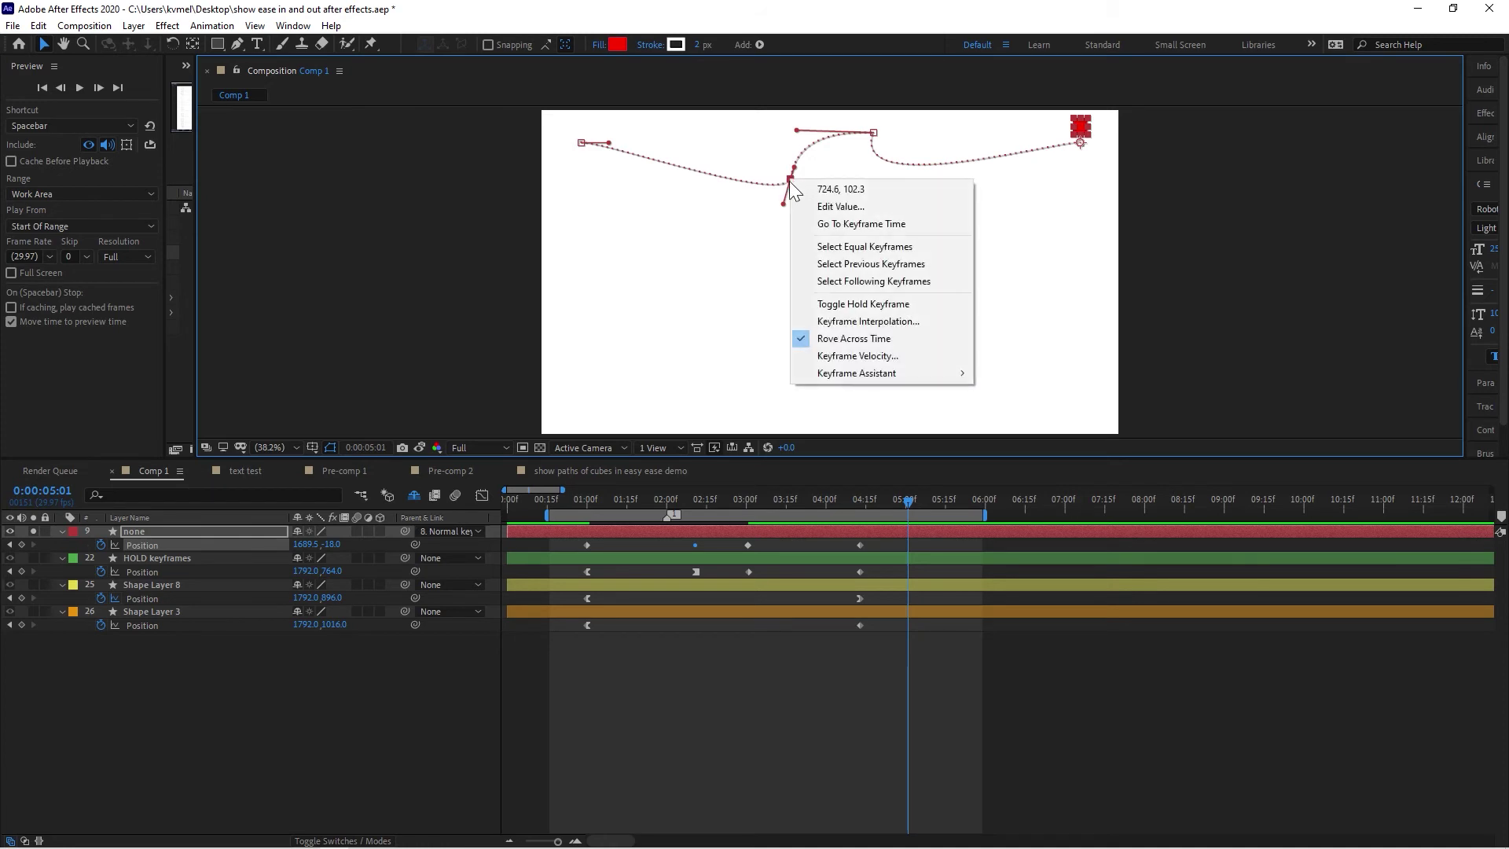
left_click(841, 338)
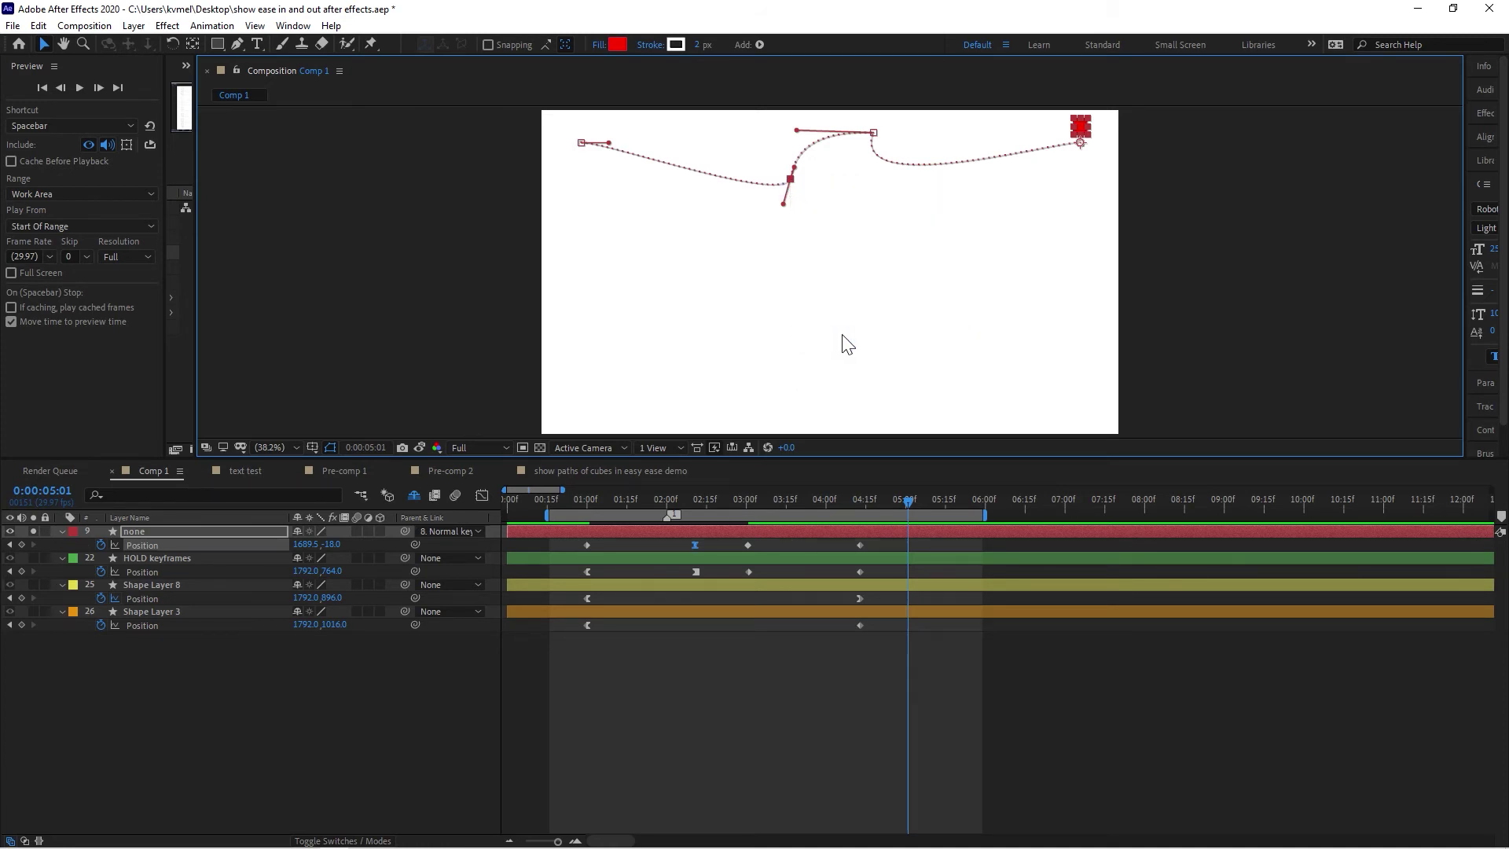
left_click_drag(791, 181, 667, 191)
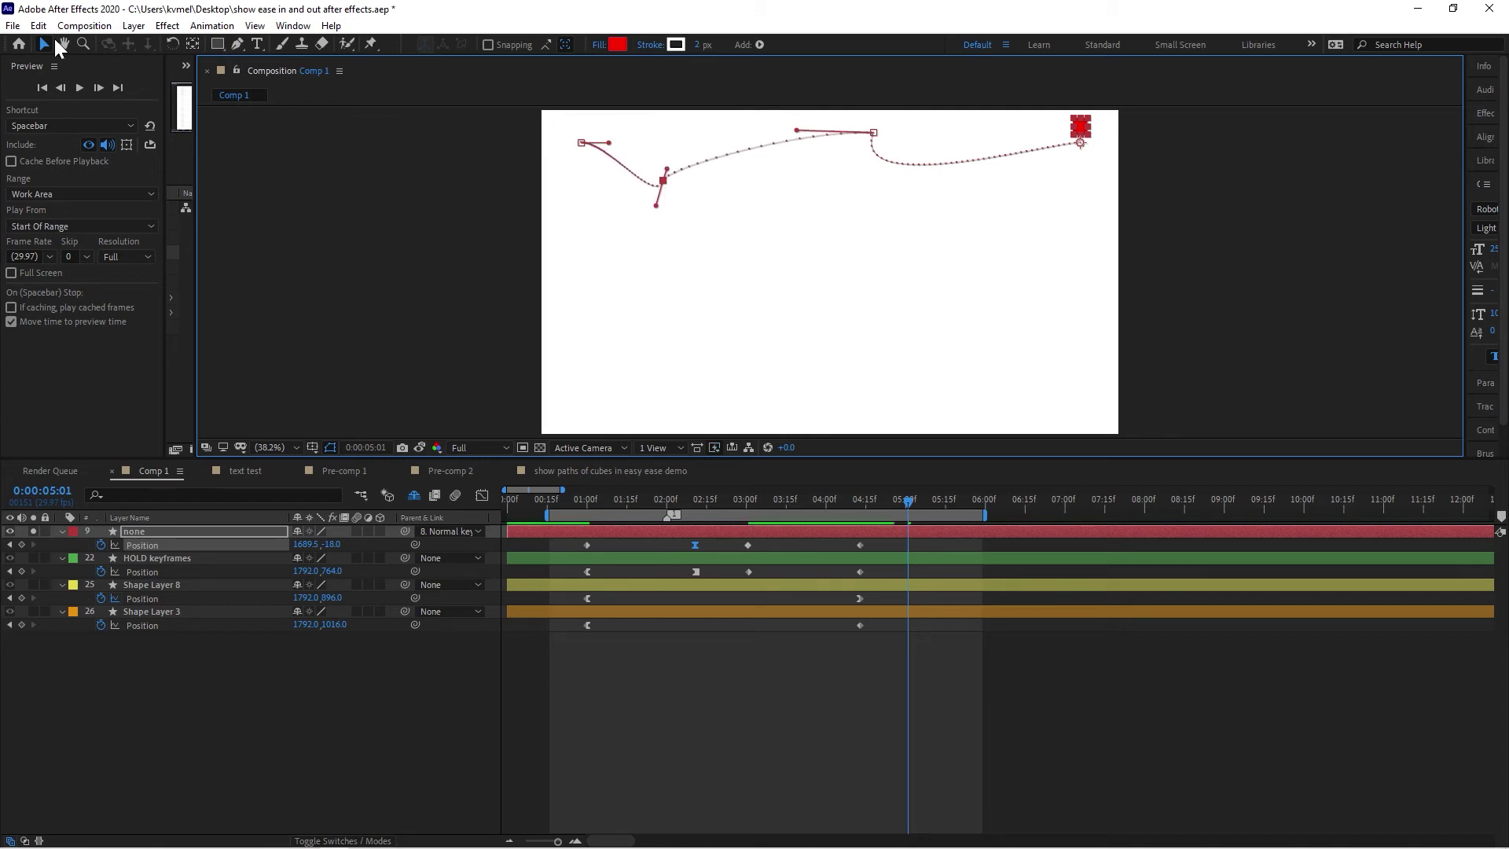
Preview the red cube's reshaped path, place the playhead on its second keyframe at 0:00:02:11, and reveal the shy layers.
left_click(82, 87)
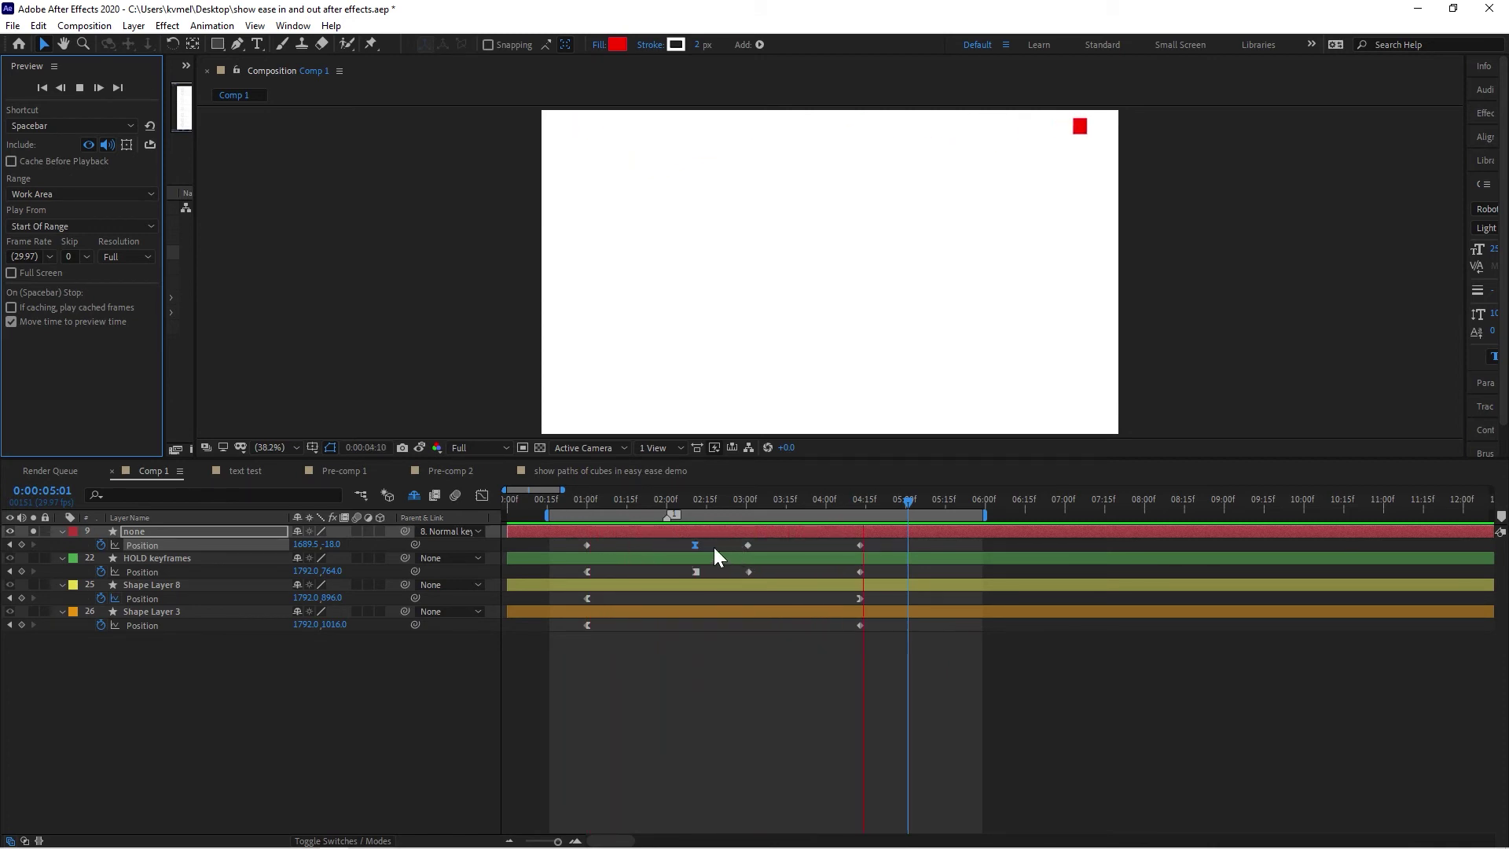
key("space")
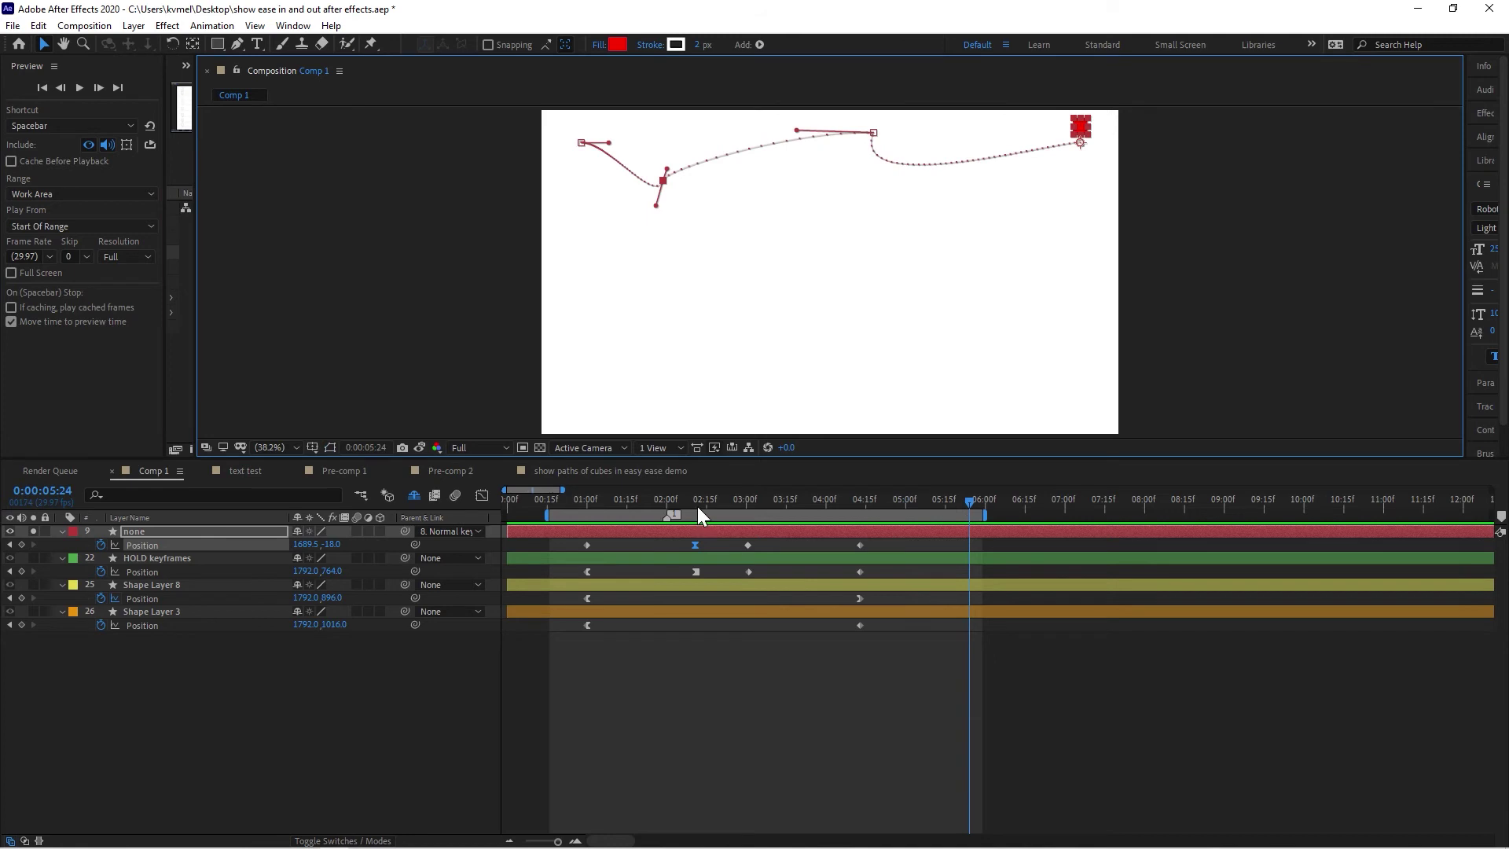
left_click(696, 503)
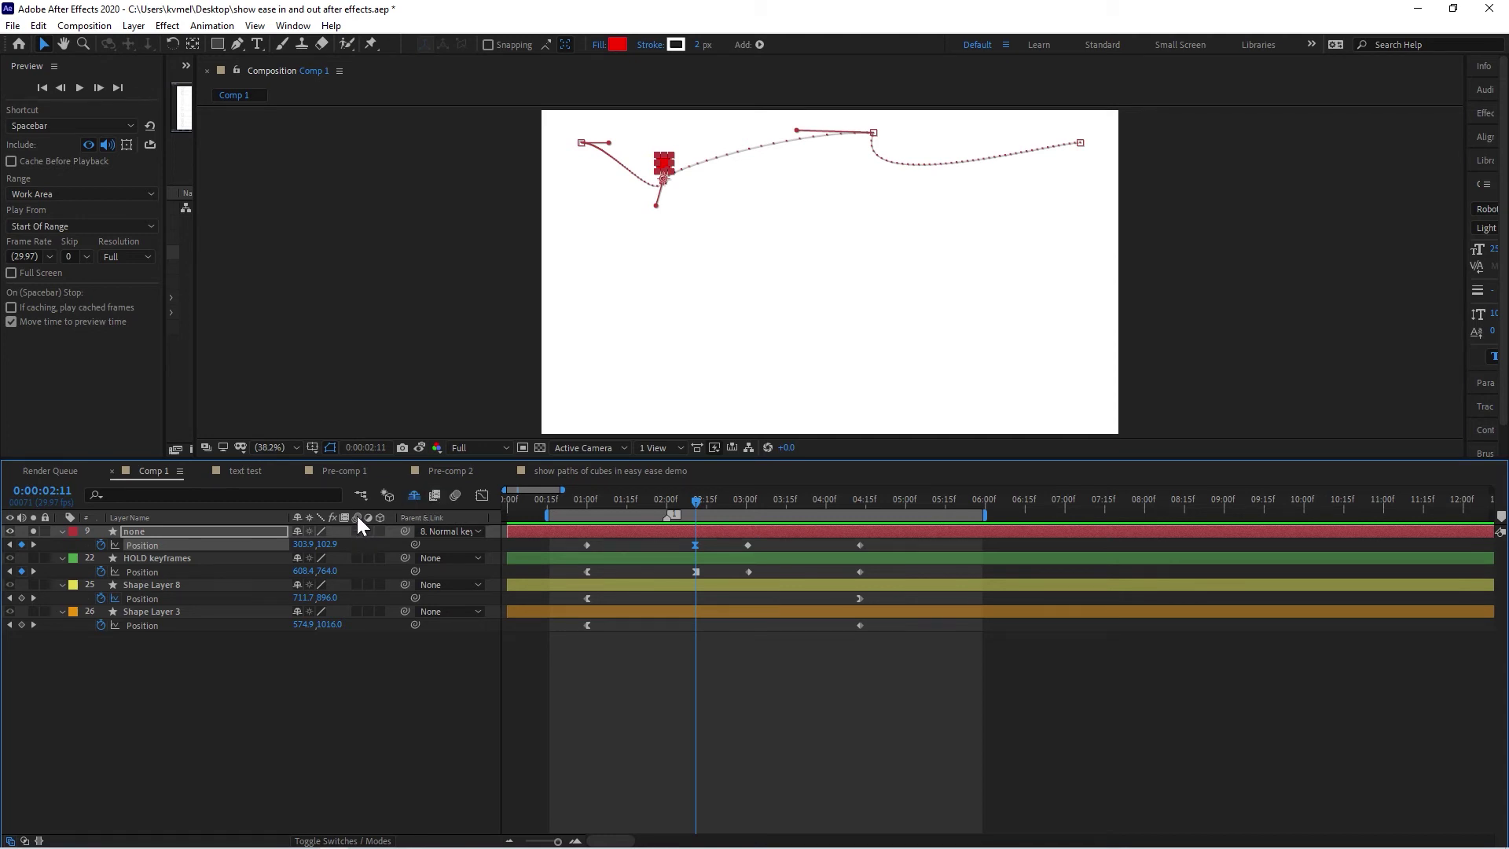
left_click(413, 497)
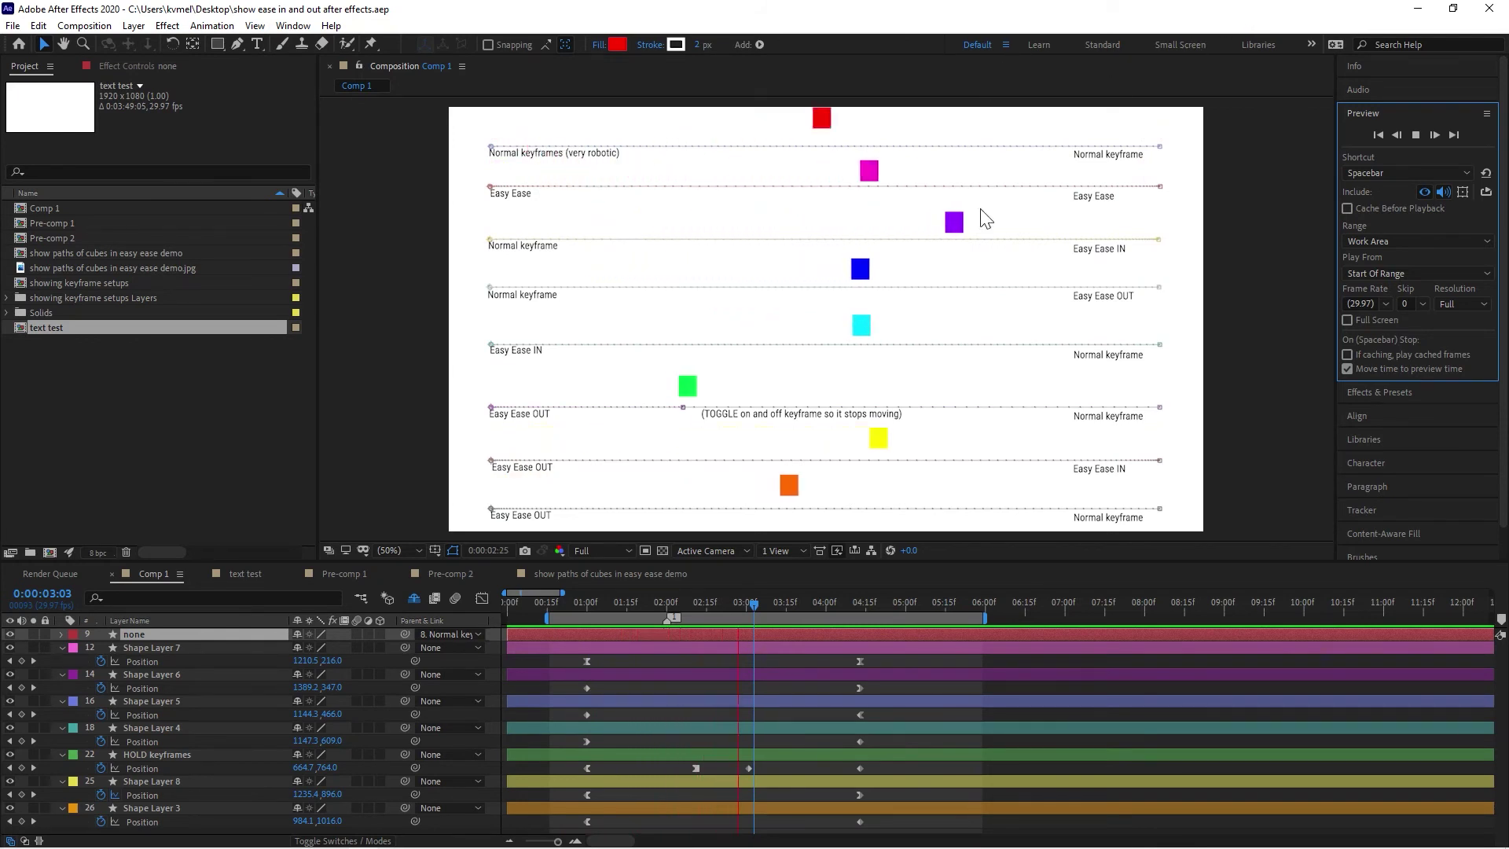
Enable motion blur on the red cube's layer and all the other listed cube layers while previewing the animation.
left_click(357, 632)
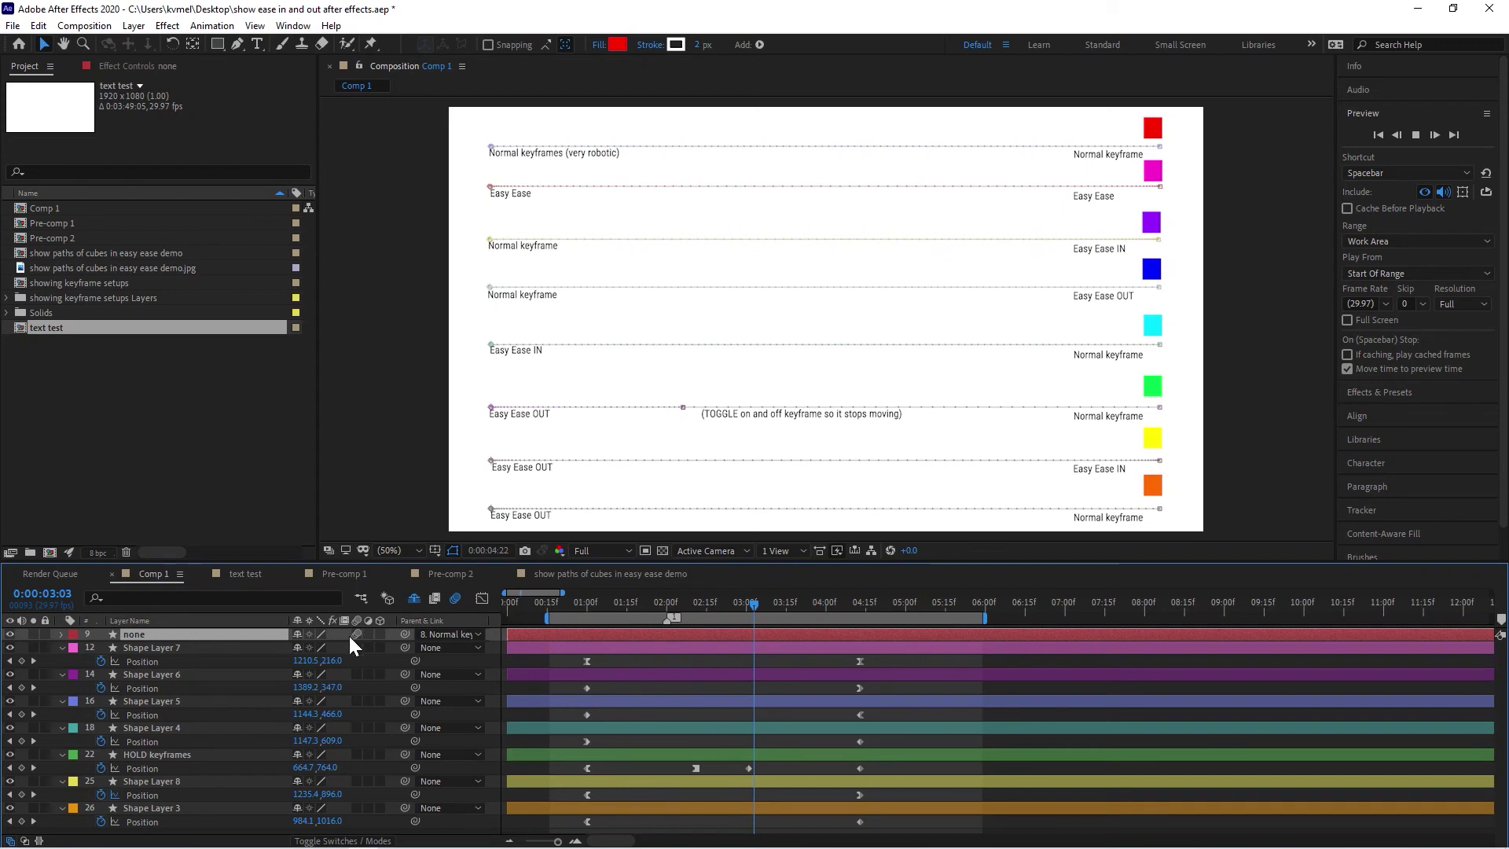
key("space")
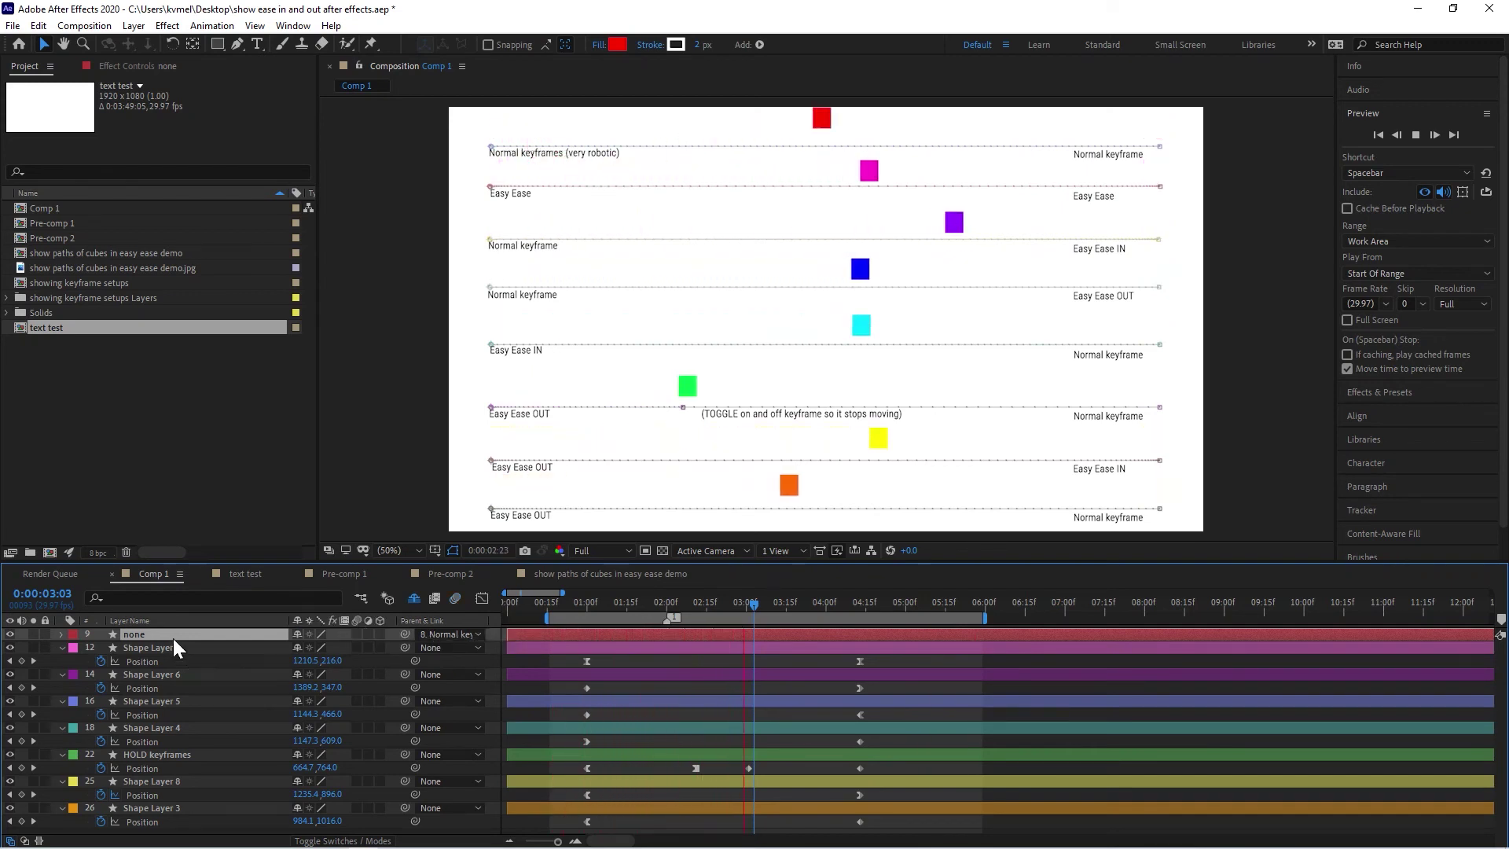
key("ctrl+a")
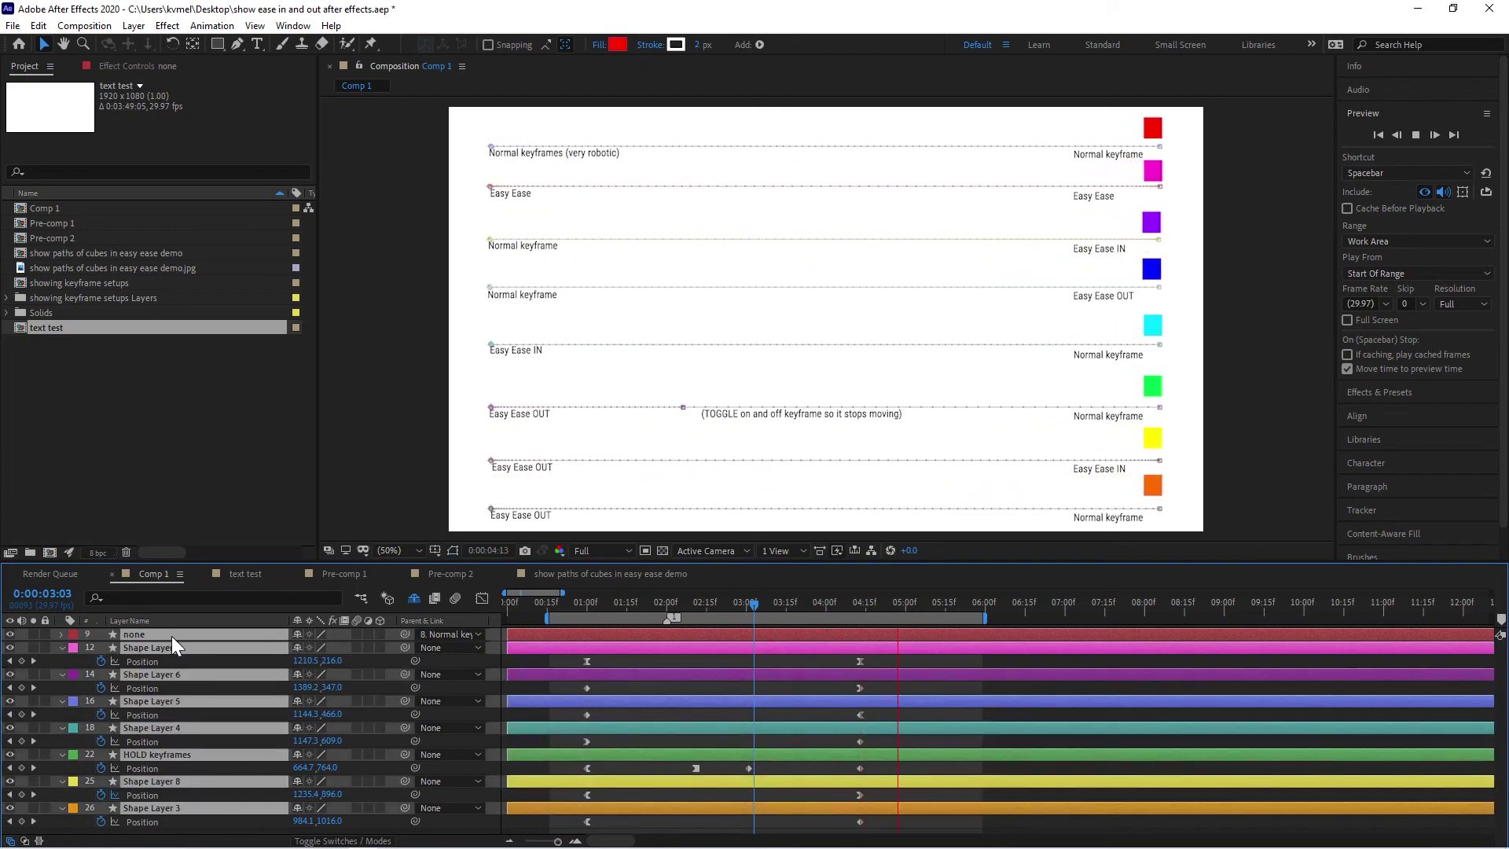
key("space")
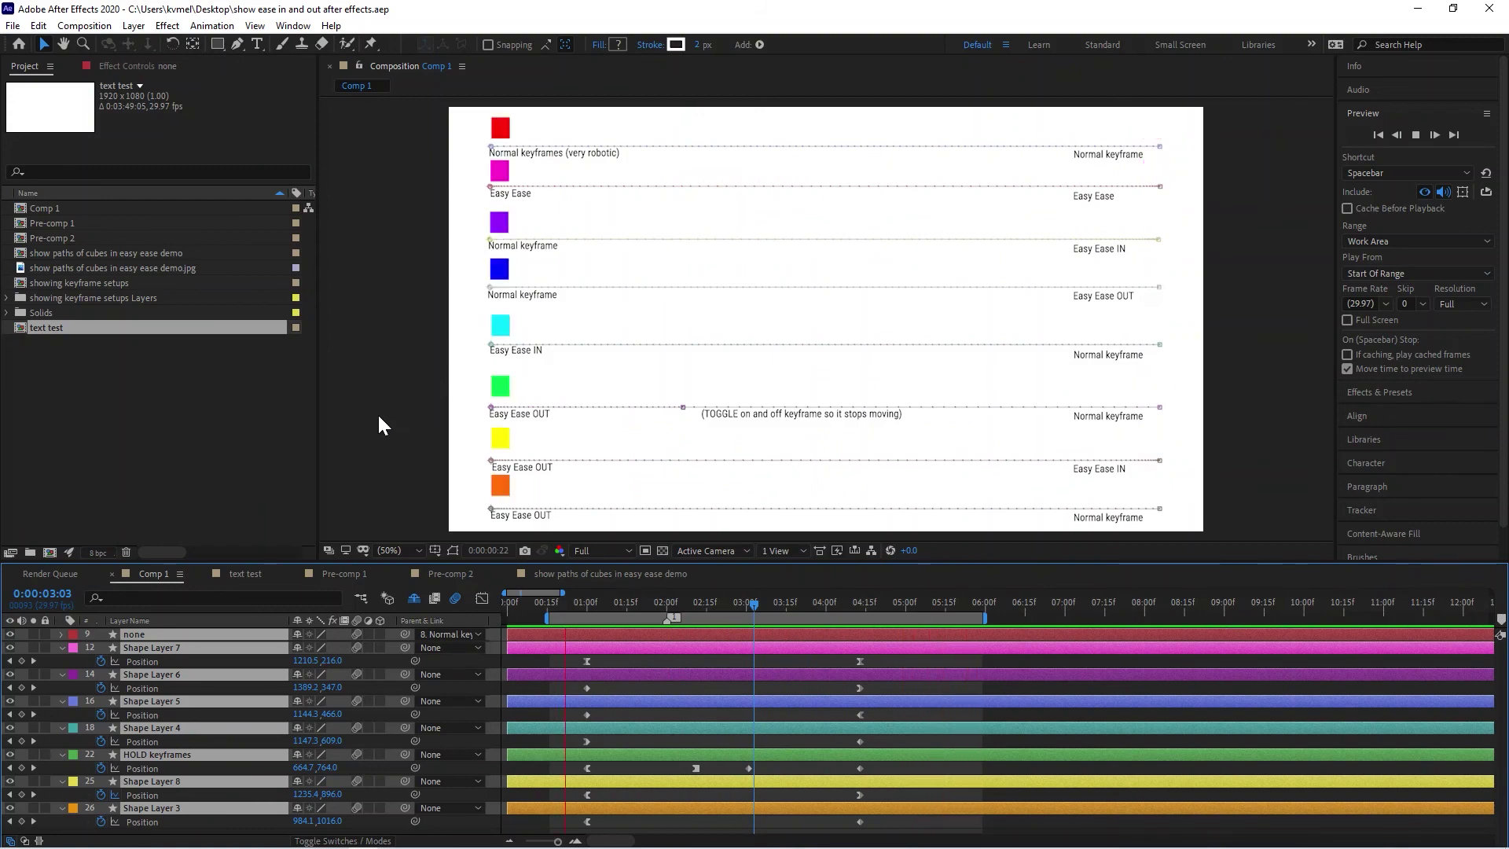
Set the playhead to 0:00:01:24, solo Shape Layer 7, and preview the pink cube alone.
left_click(650, 603)
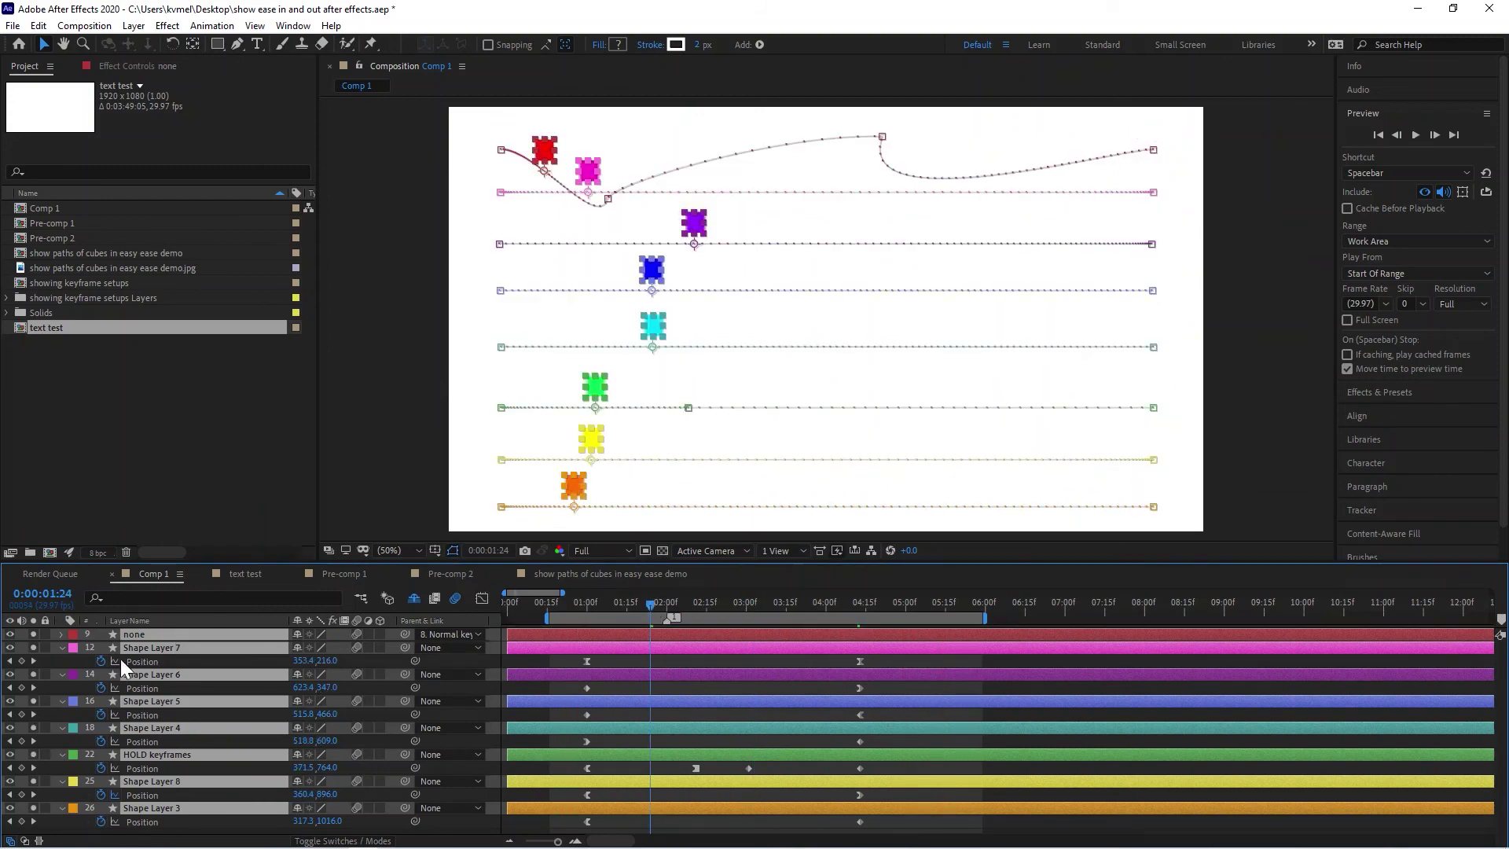
left_click(33, 647)
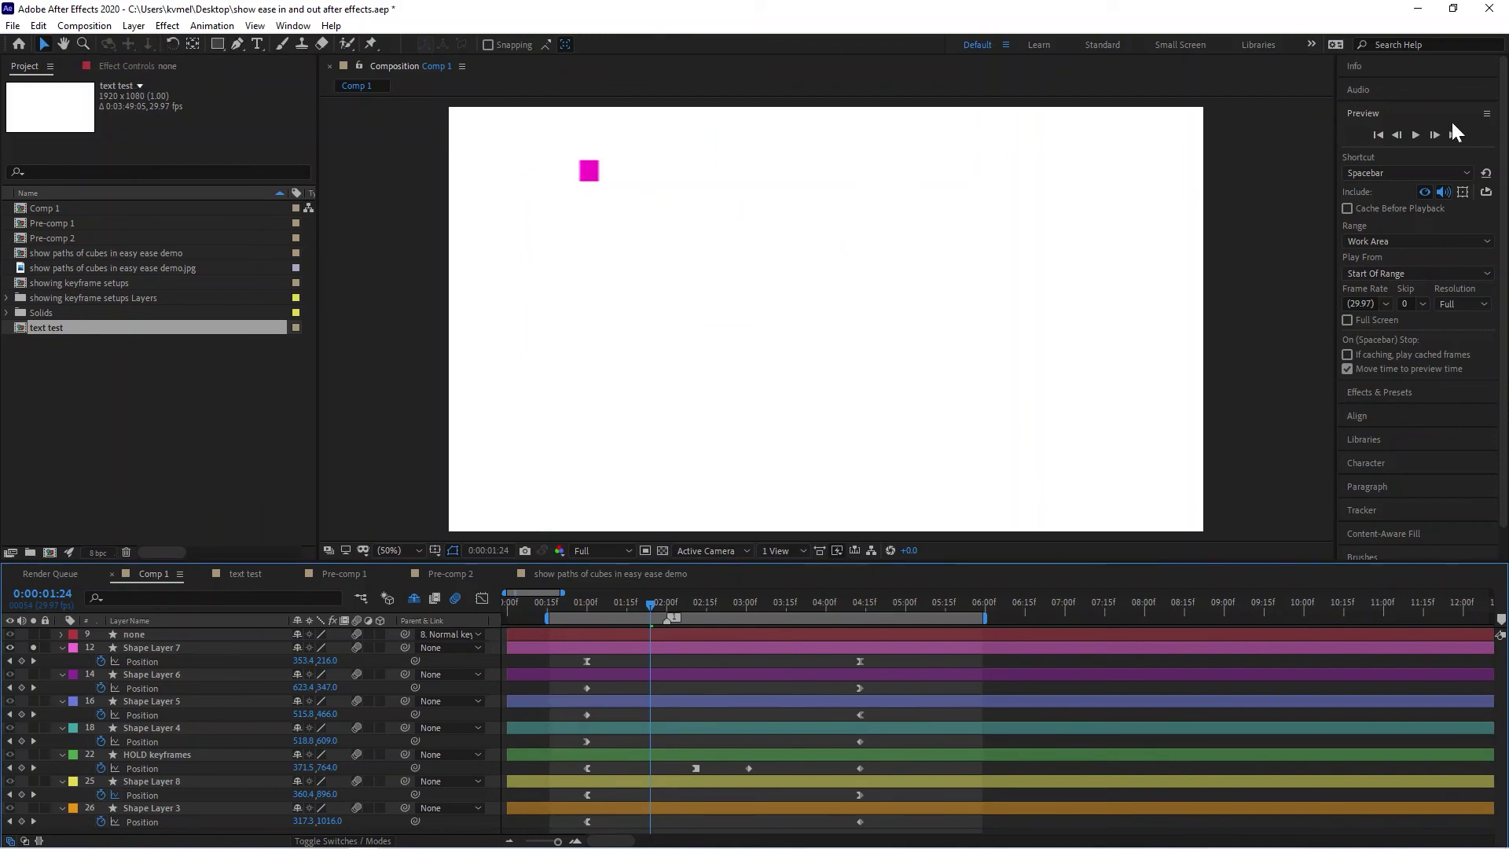
left_click(1416, 132)
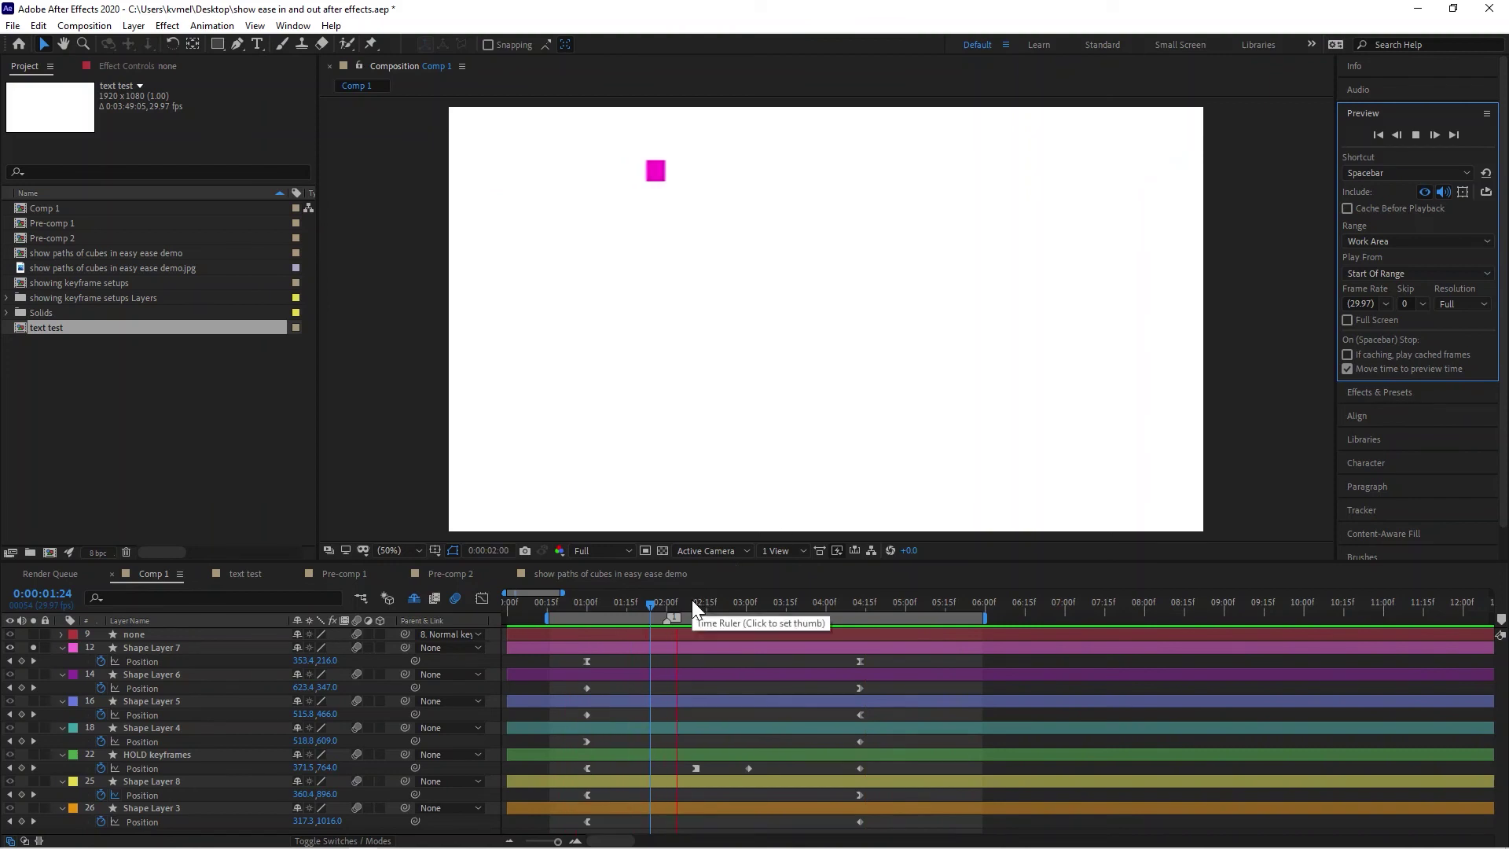
key("space")
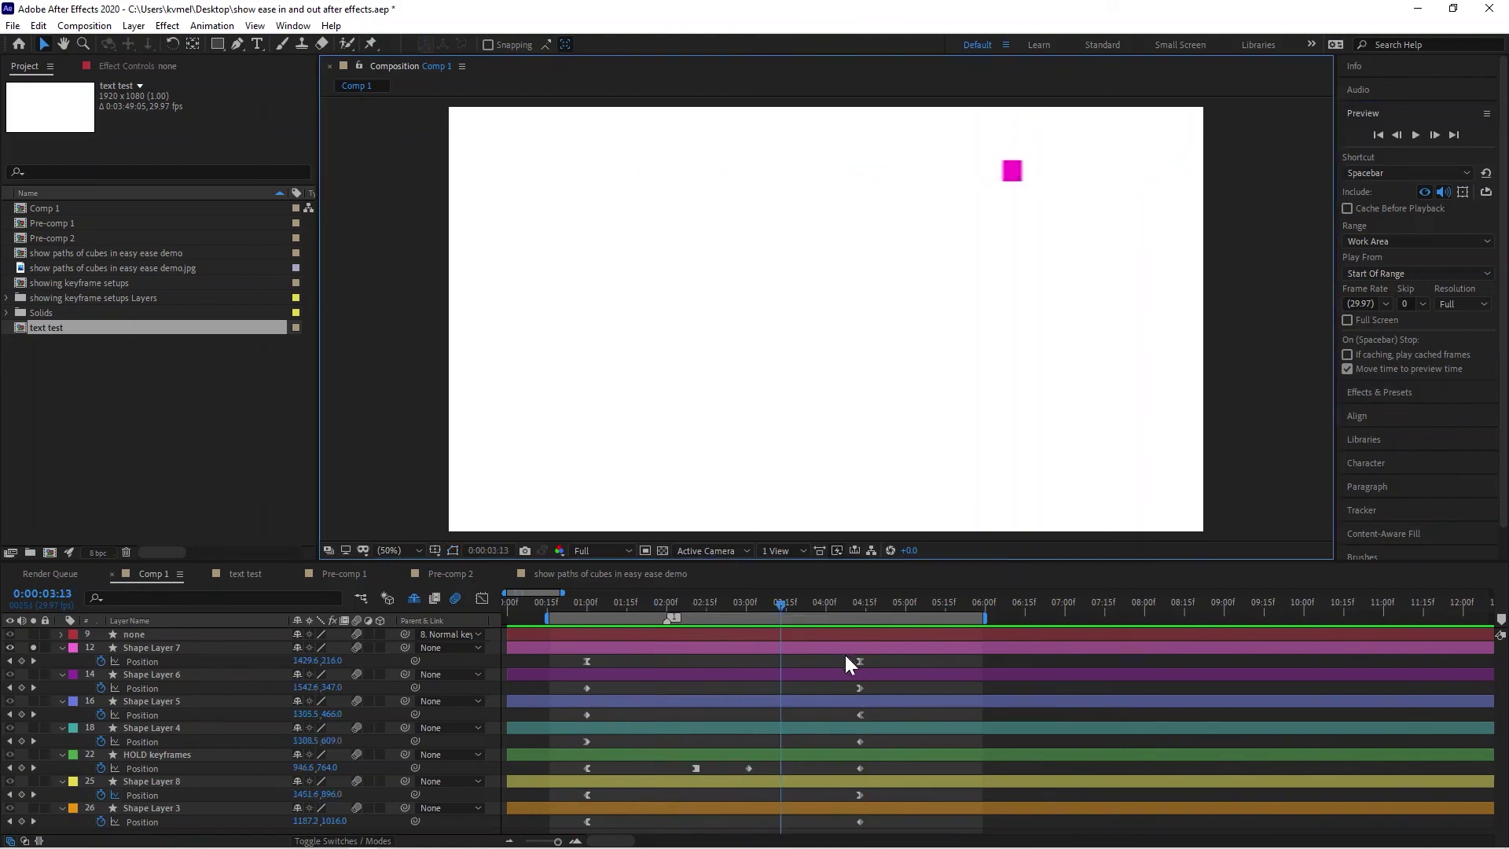
Move Shape Layer 7's end keyframe to about 0:00:01:25 and add a position keyframe at 0:00:03:13 with the cube at 228.3, 416.0.
left_click_drag(860, 661, 652, 669)
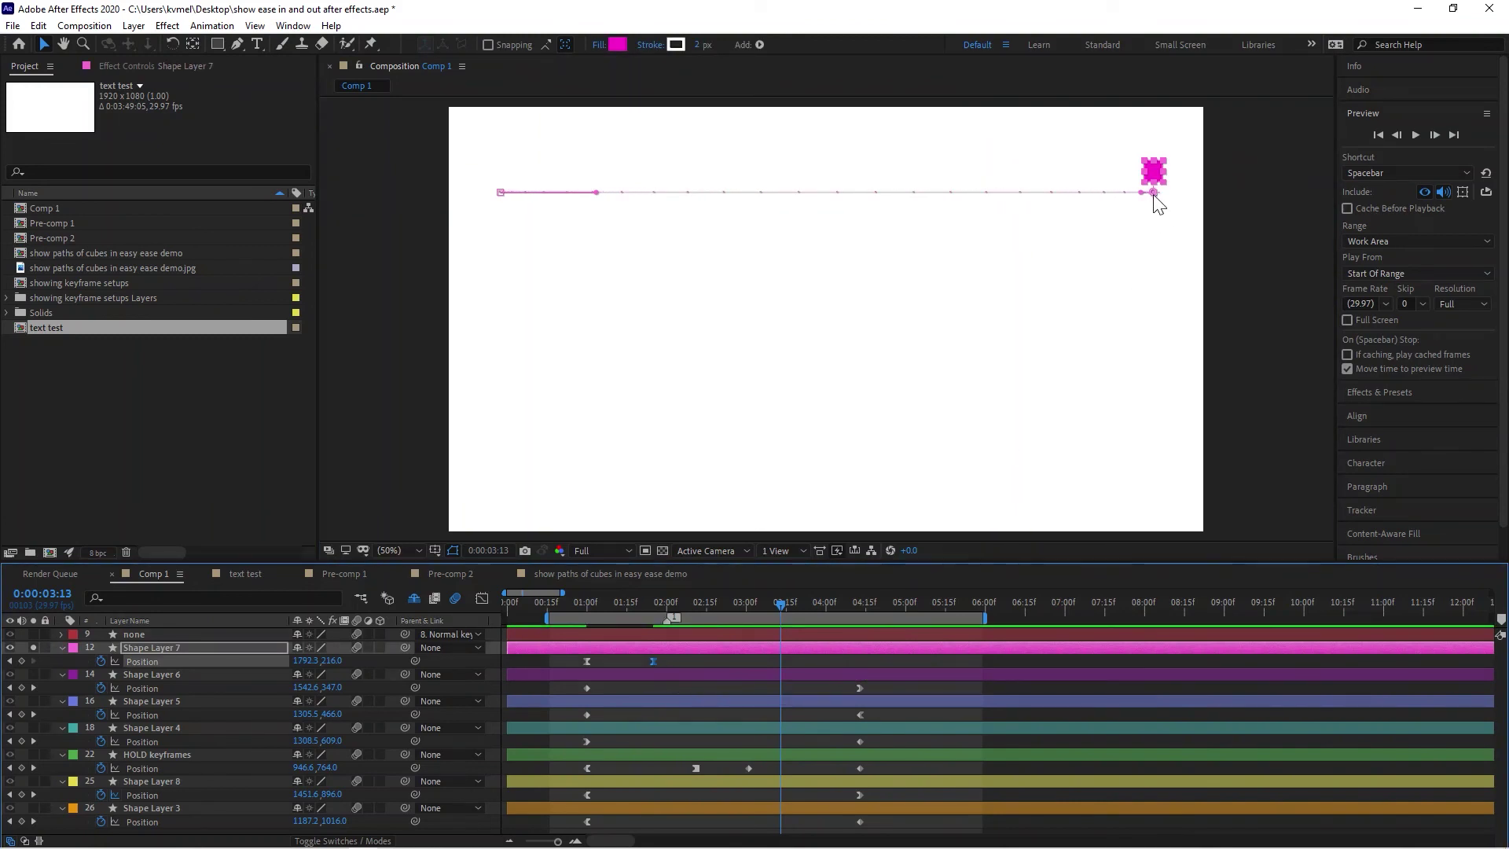
left_click_drag(1154, 193, 540, 270)
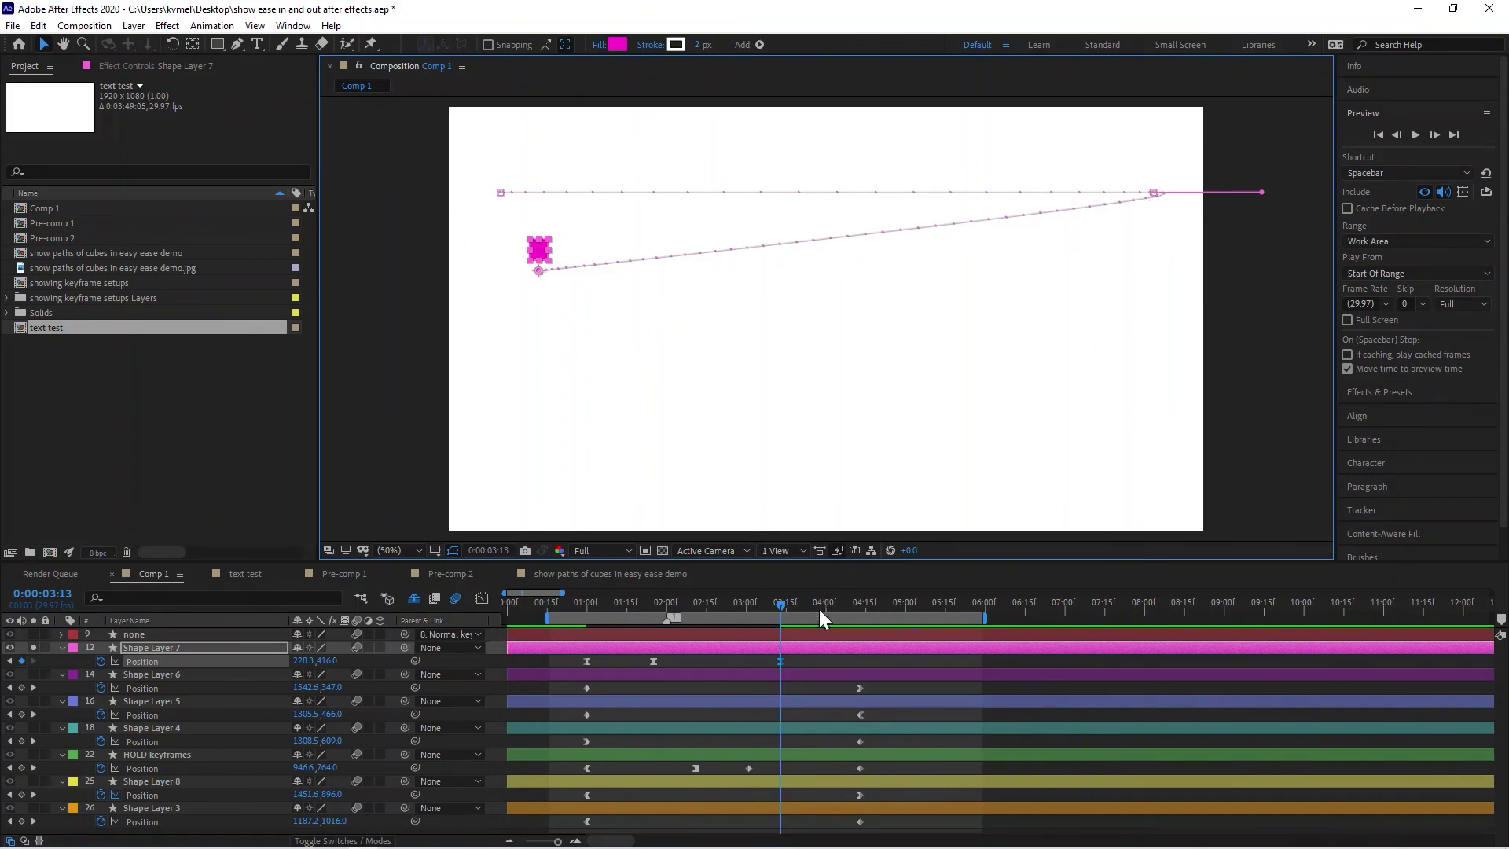
Move Shape Layer 7's third keyframe to about 0:00:05:09 and its second to about 0:00:01:21, and preview the motion.
left_click_drag(780, 661, 932, 698)
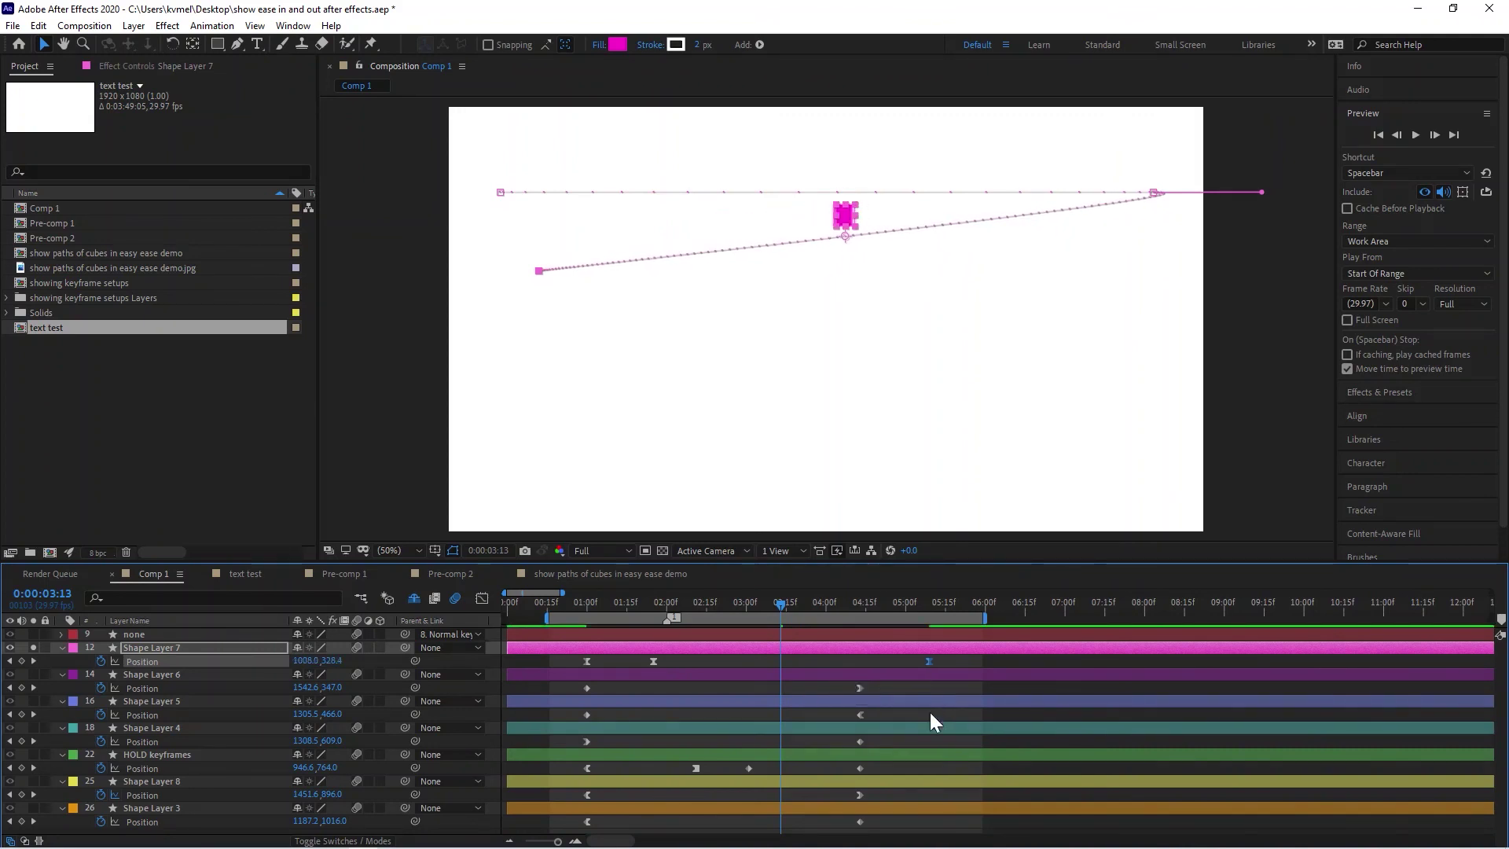
mouse_move(656, 662)
left_mouse_down()
mouse_move(617, 663)
mouse_move(643, 668)
left_mouse_up()
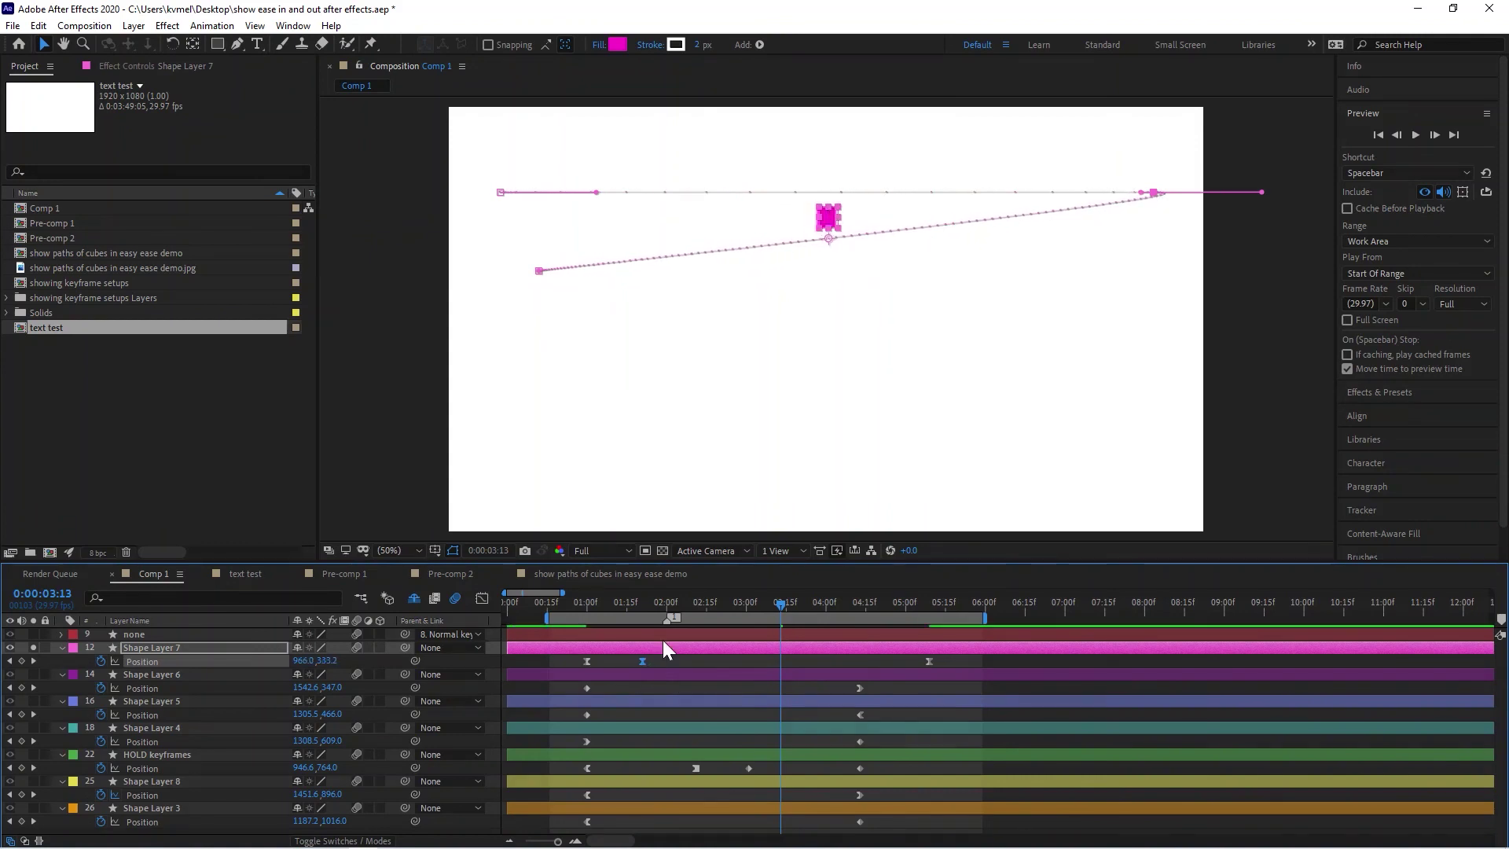
left_click(501, 194)
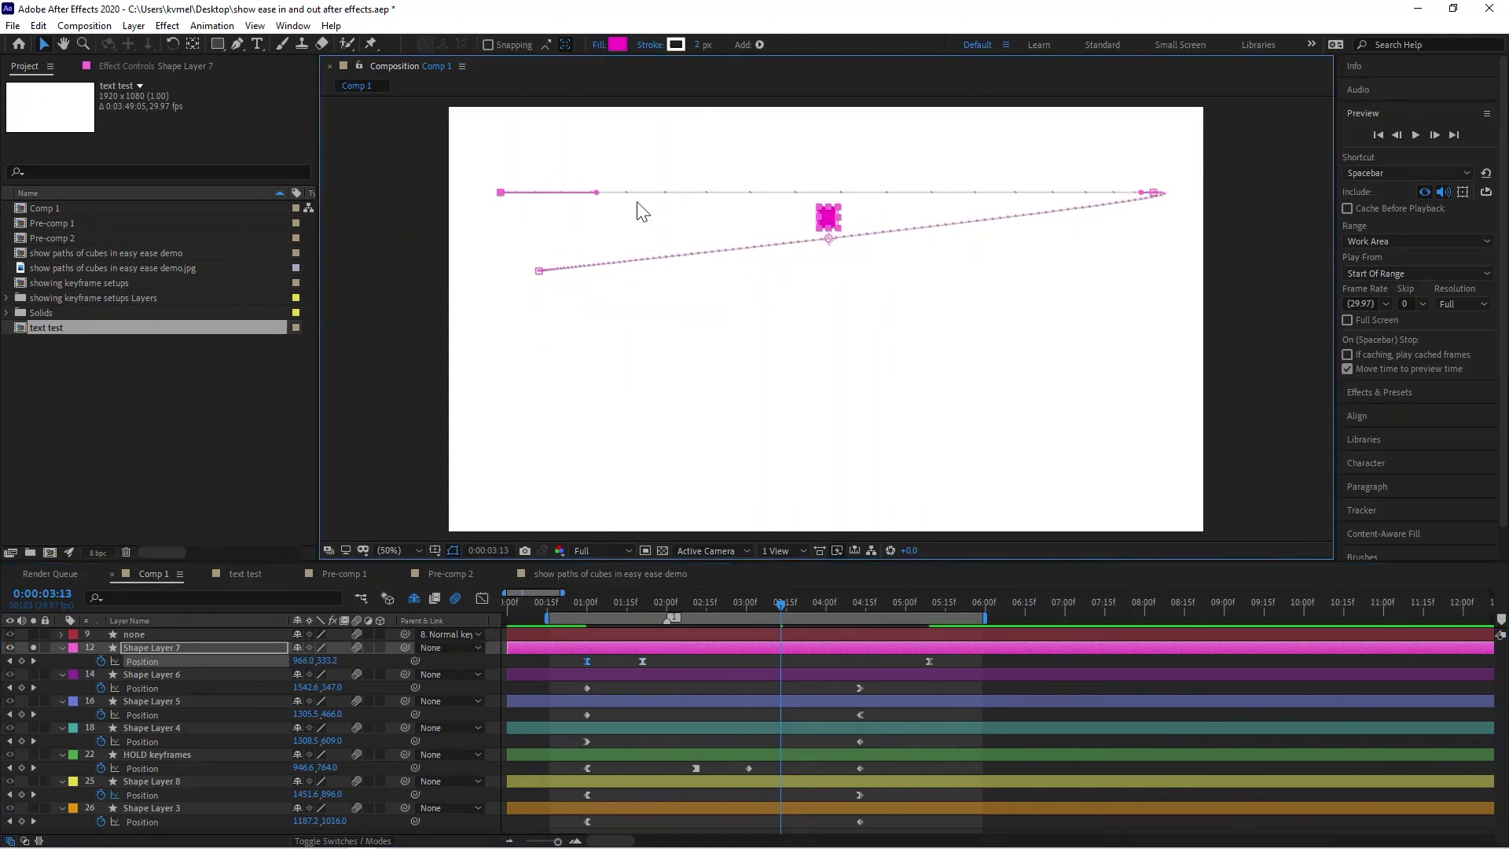
left_click(1154, 192)
left_click(1416, 134)
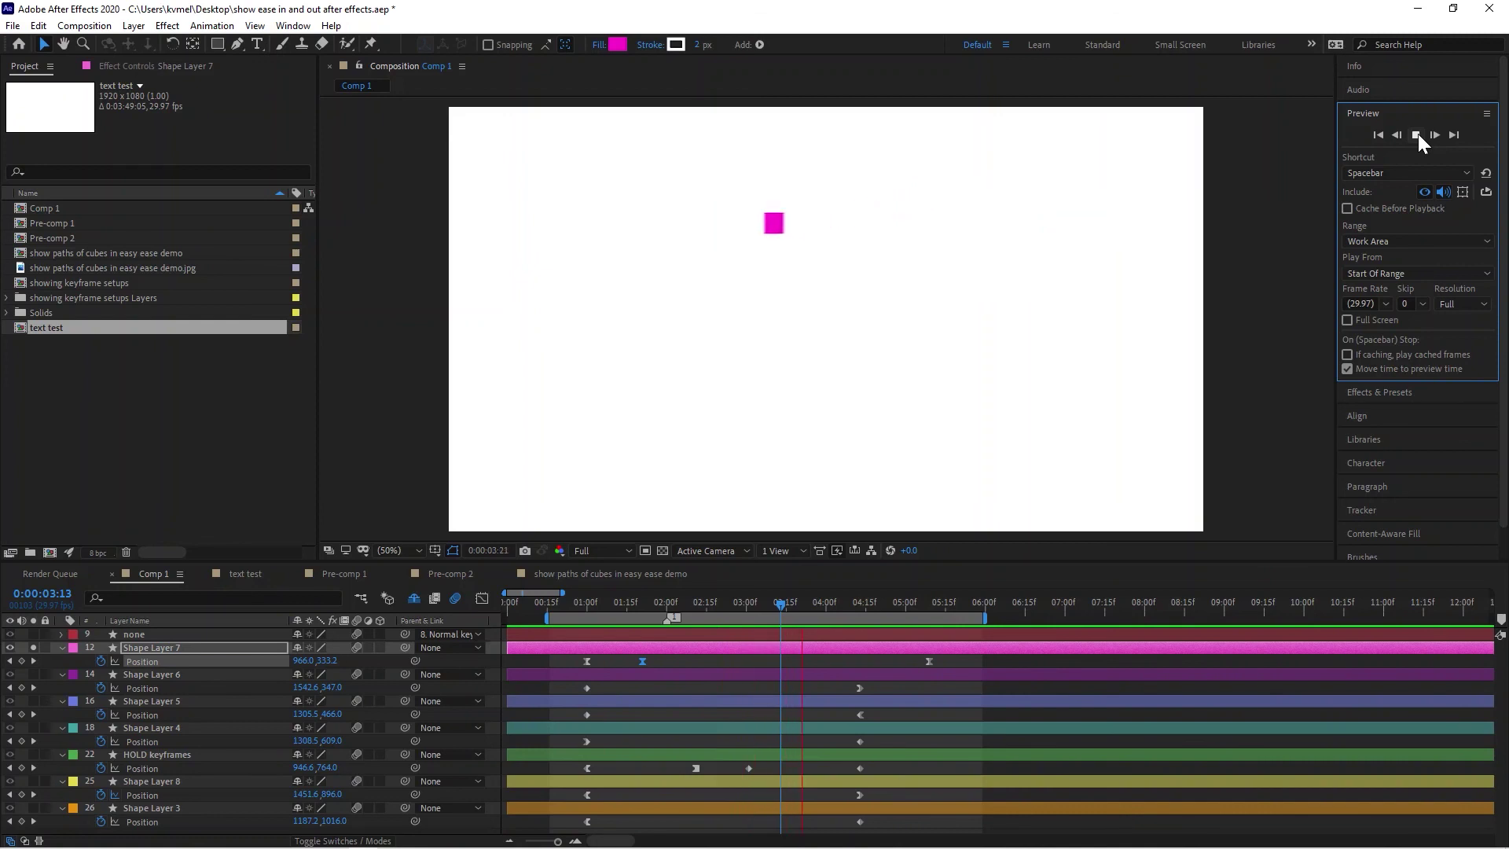
key("space")
Move Shape Layer 7's second keyframe to 0:00:01:09 and its third to about 0:00:09:00, and preview the speed contrast.
left_click_drag(645, 662, 611, 663)
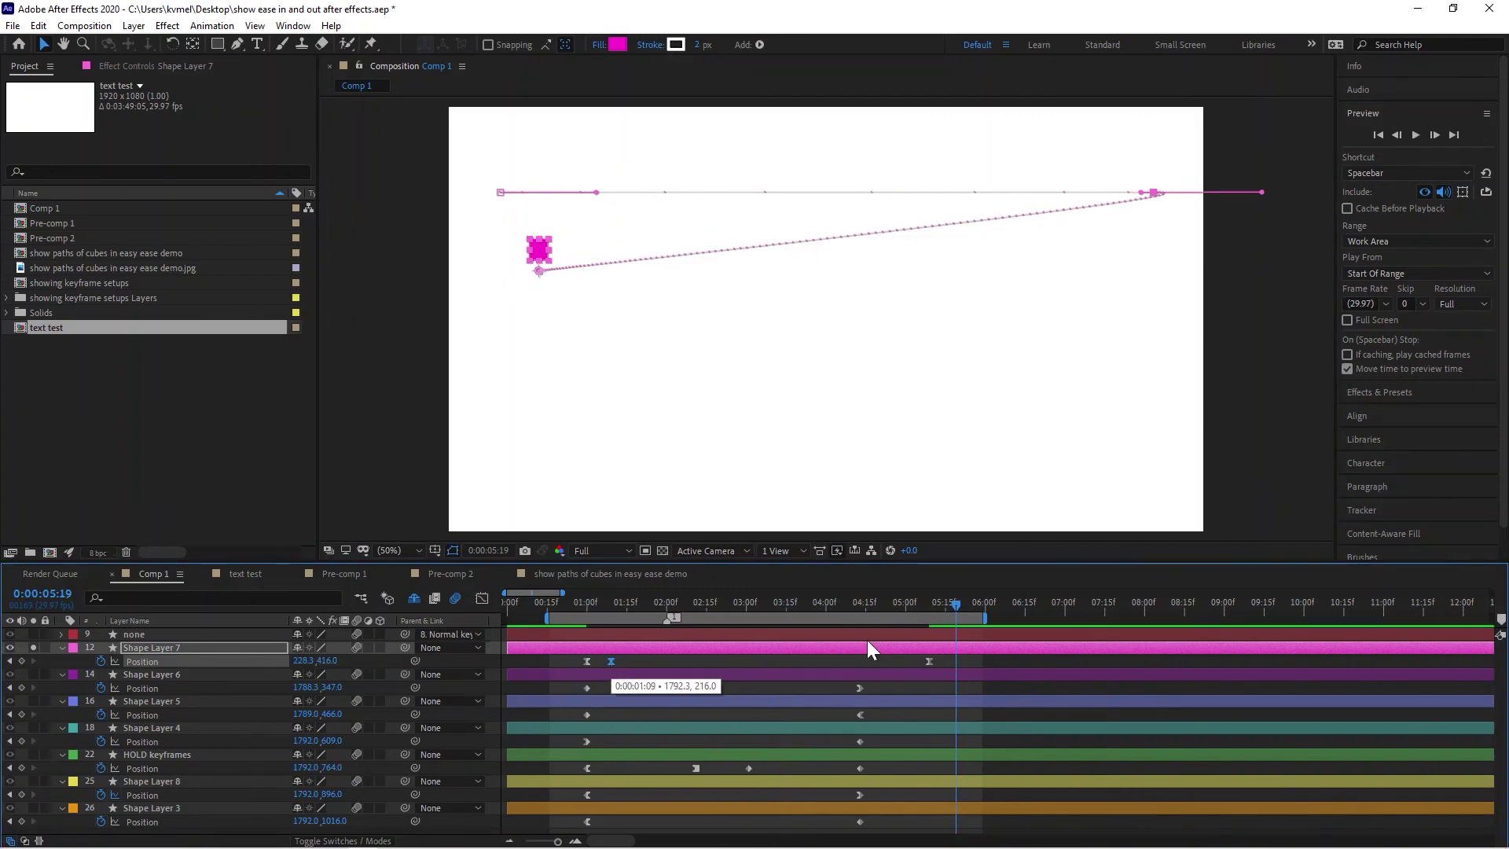
left_click_drag(928, 661, 1223, 661)
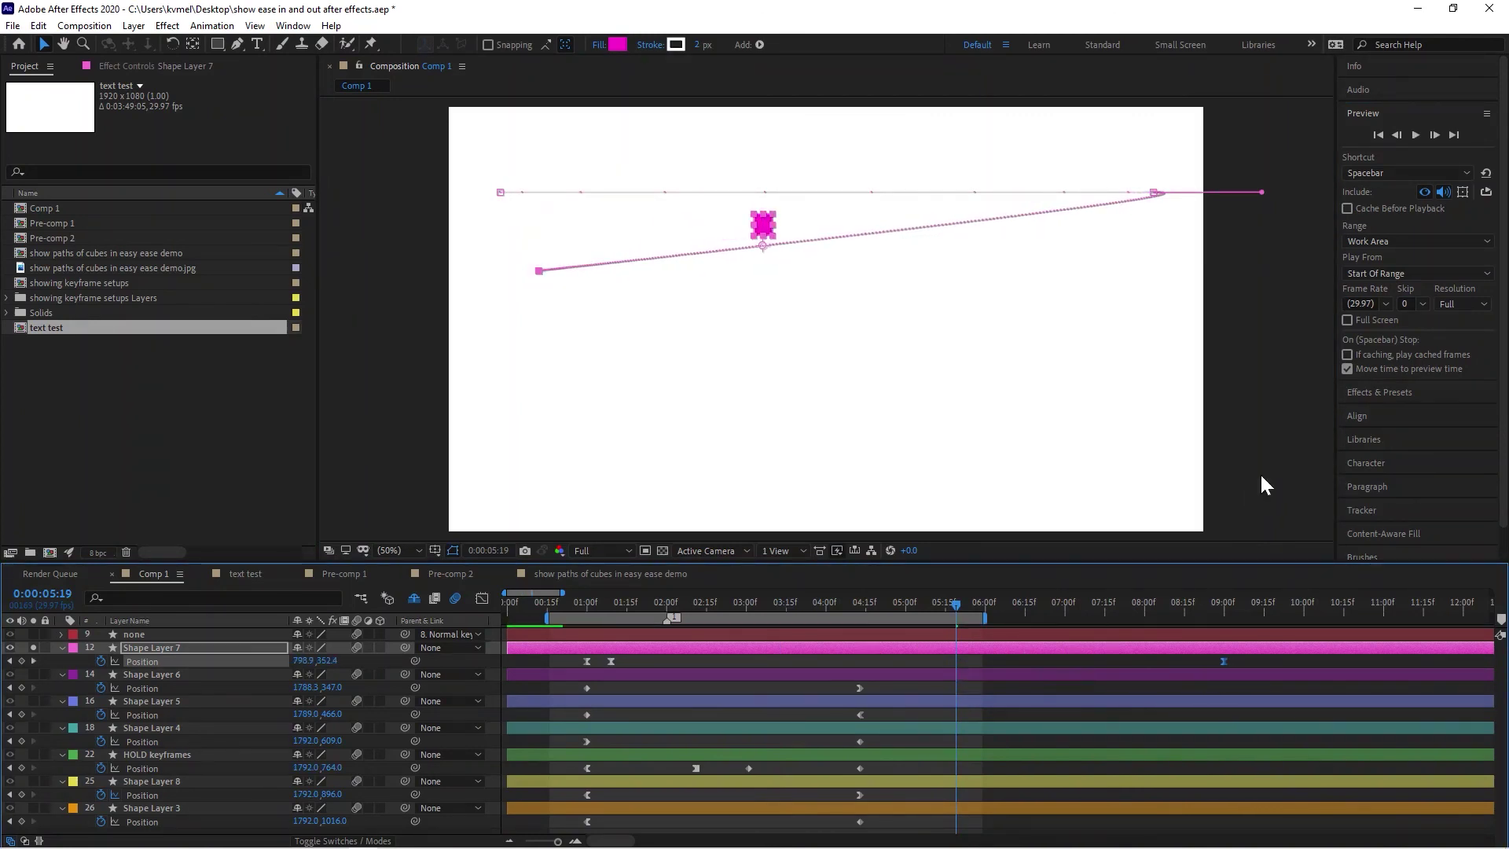
left_click(1413, 135)
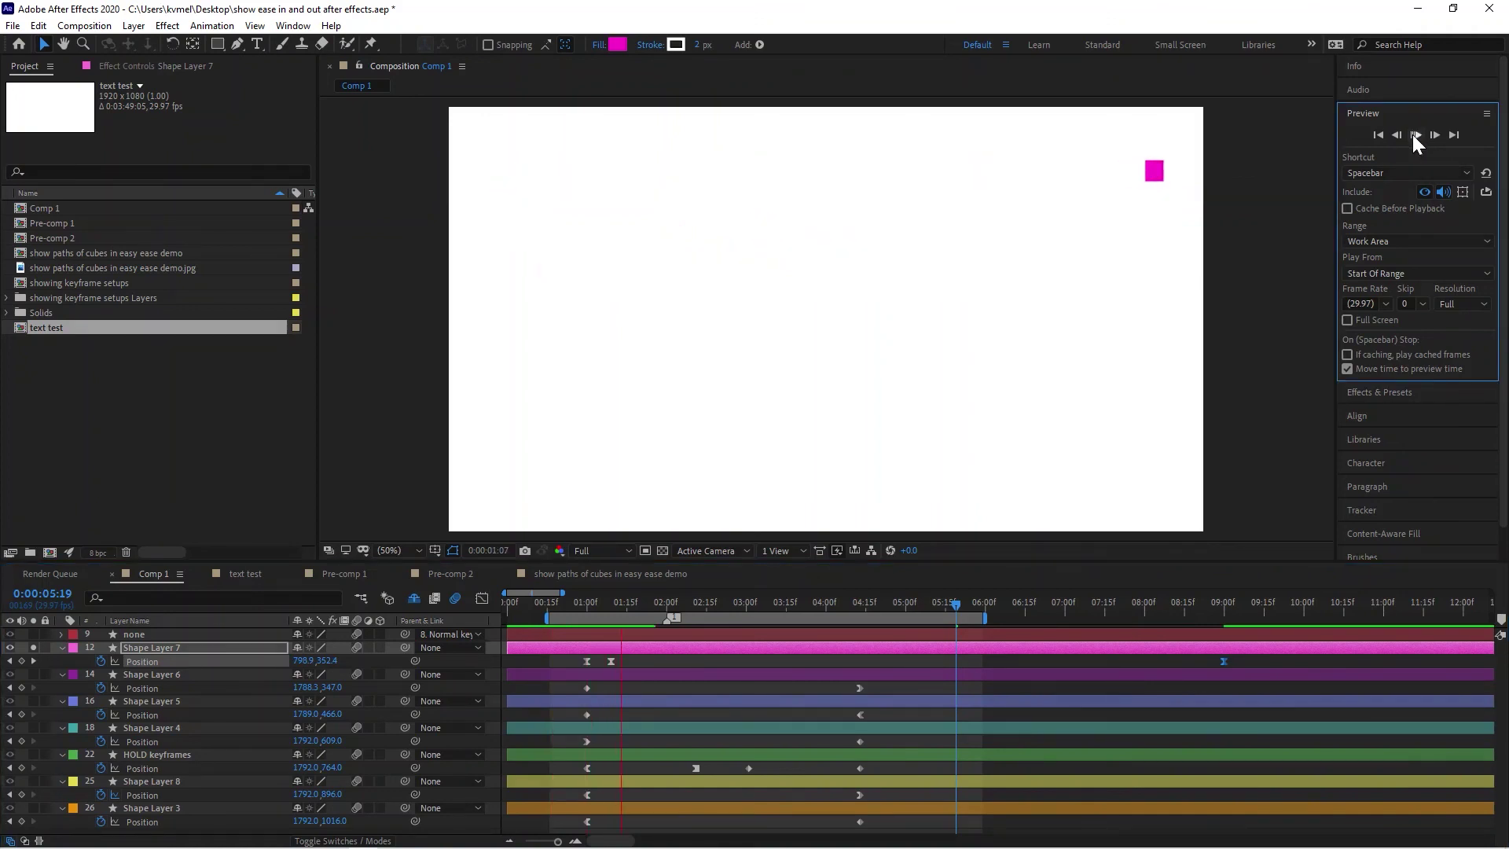